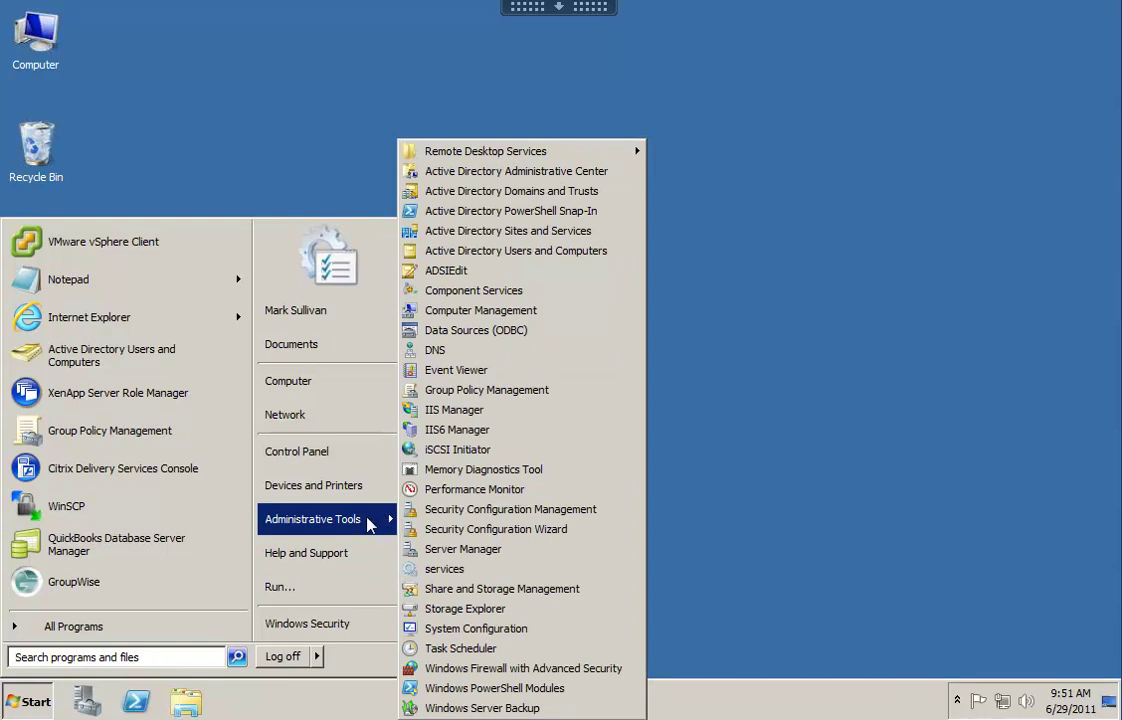
Step: Launch Active Directory Users and Computers from the Administrative Tools menu
click(478, 258)
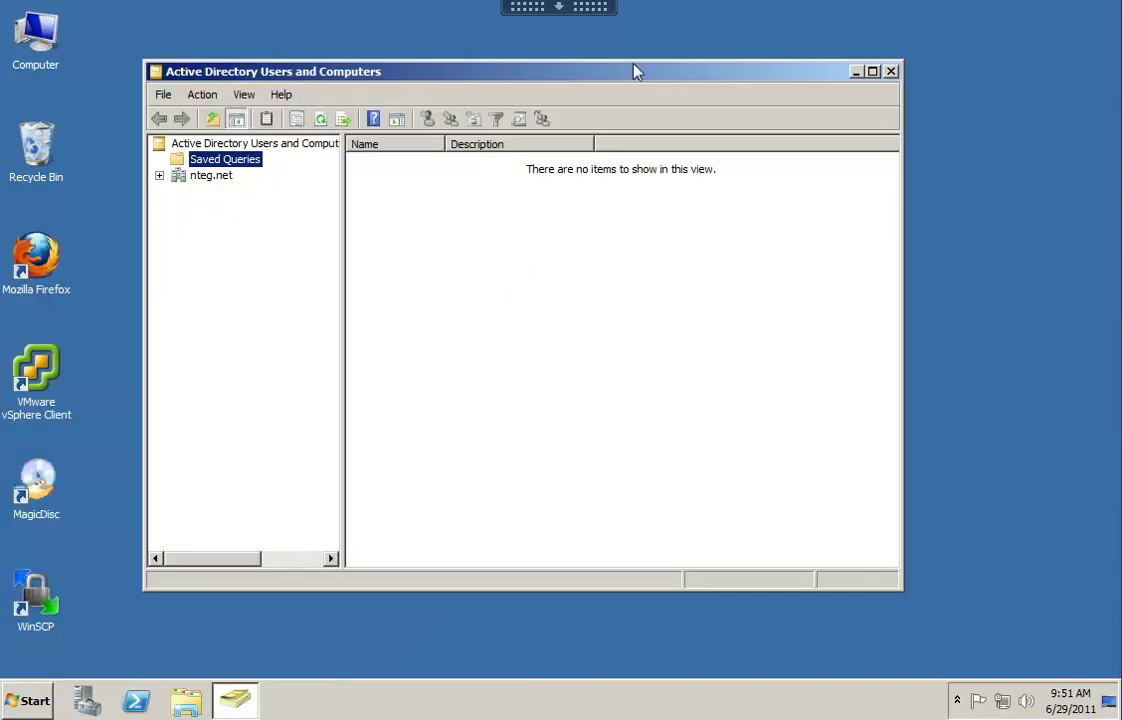
Step: Expand nteg.net and browse the Computers, Domain Controllers and Integrity containers
drag(633, 78, 637, 84)
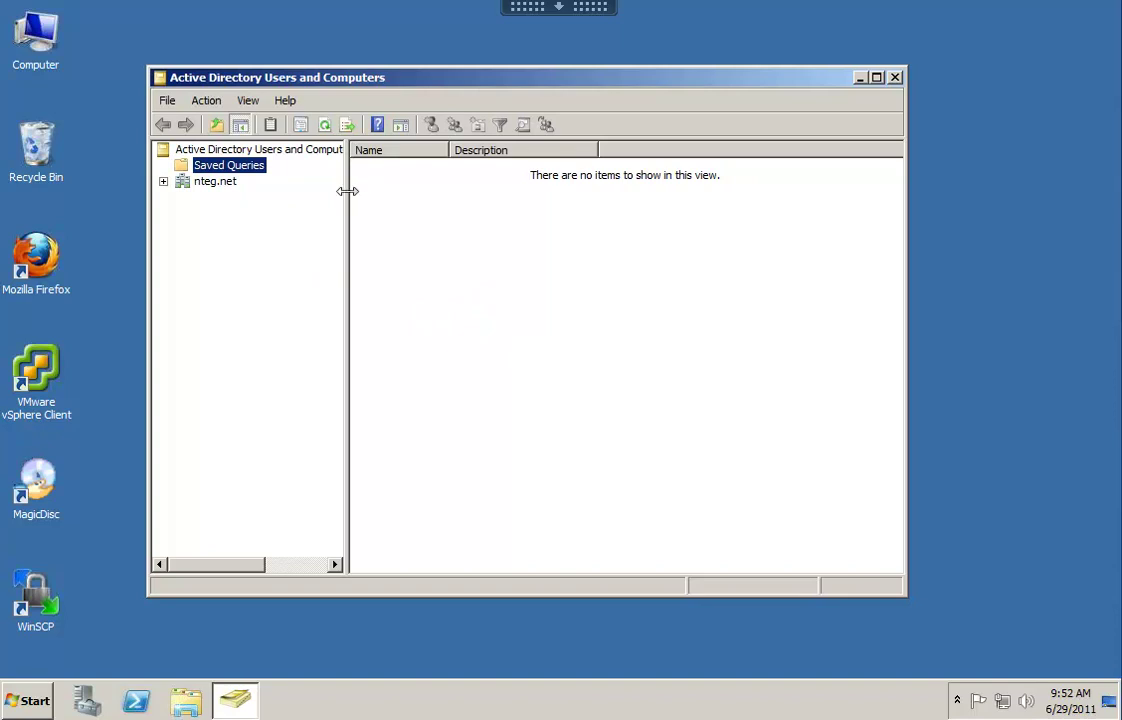
click(162, 182)
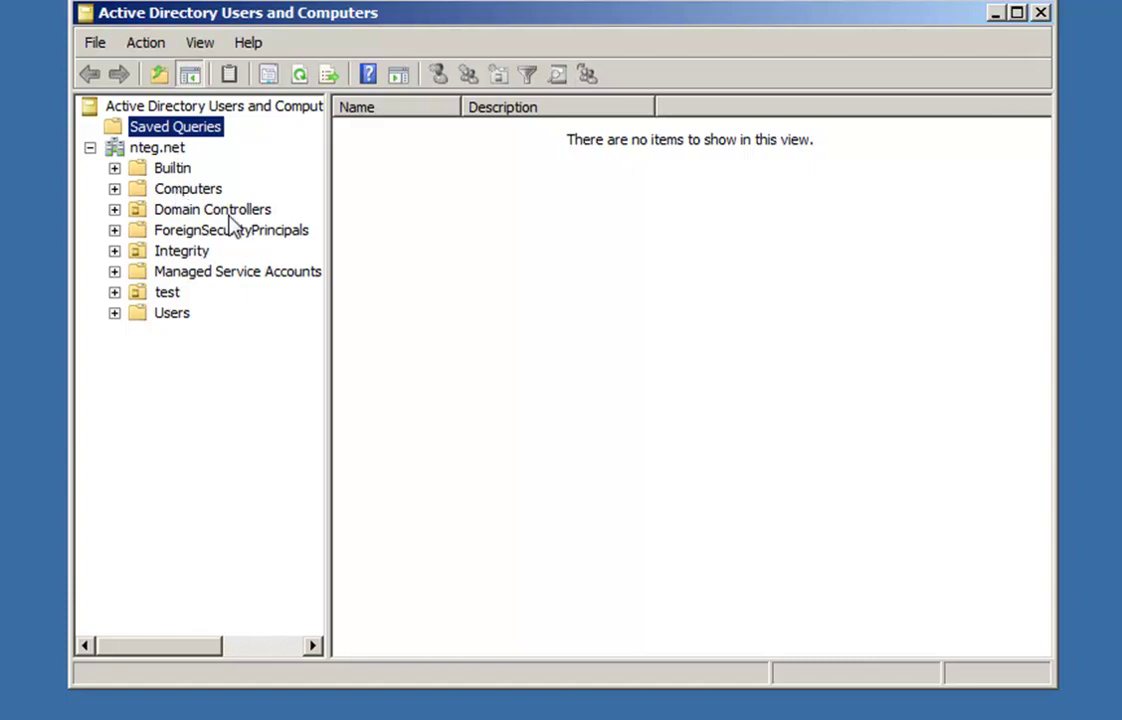
click(160, 190)
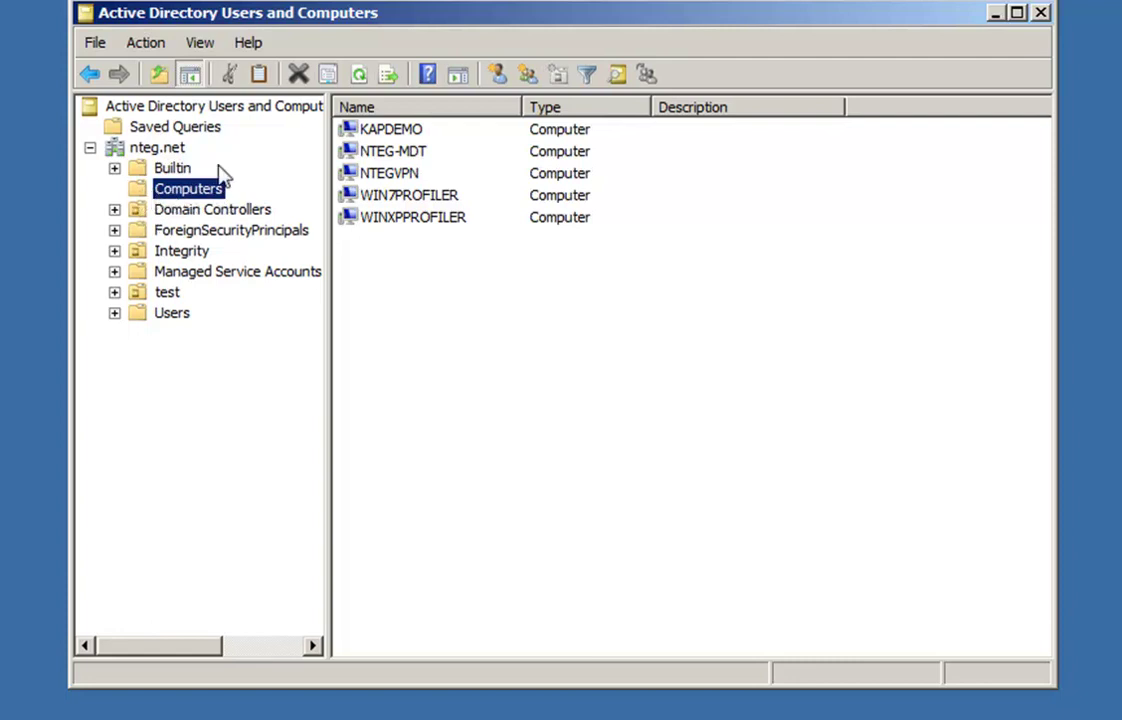
click(137, 207)
click(150, 252)
Step: Open the test OU and browse its policy and school2 sub-OUs
double_click(167, 292)
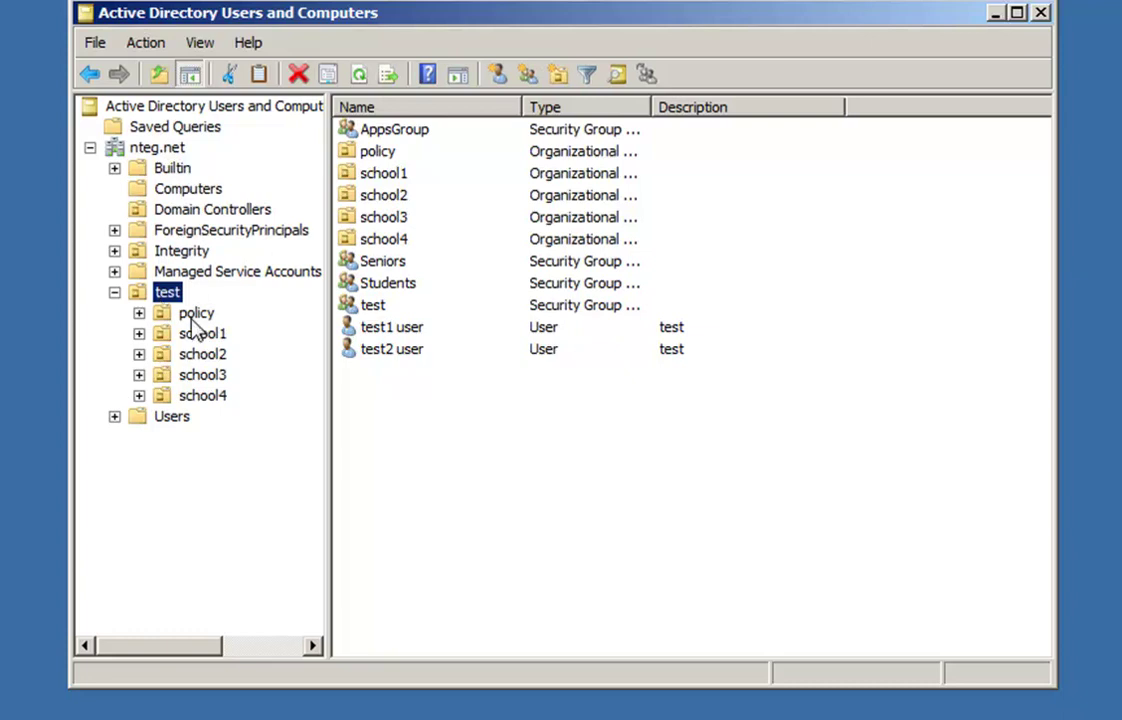
double_click(136, 298)
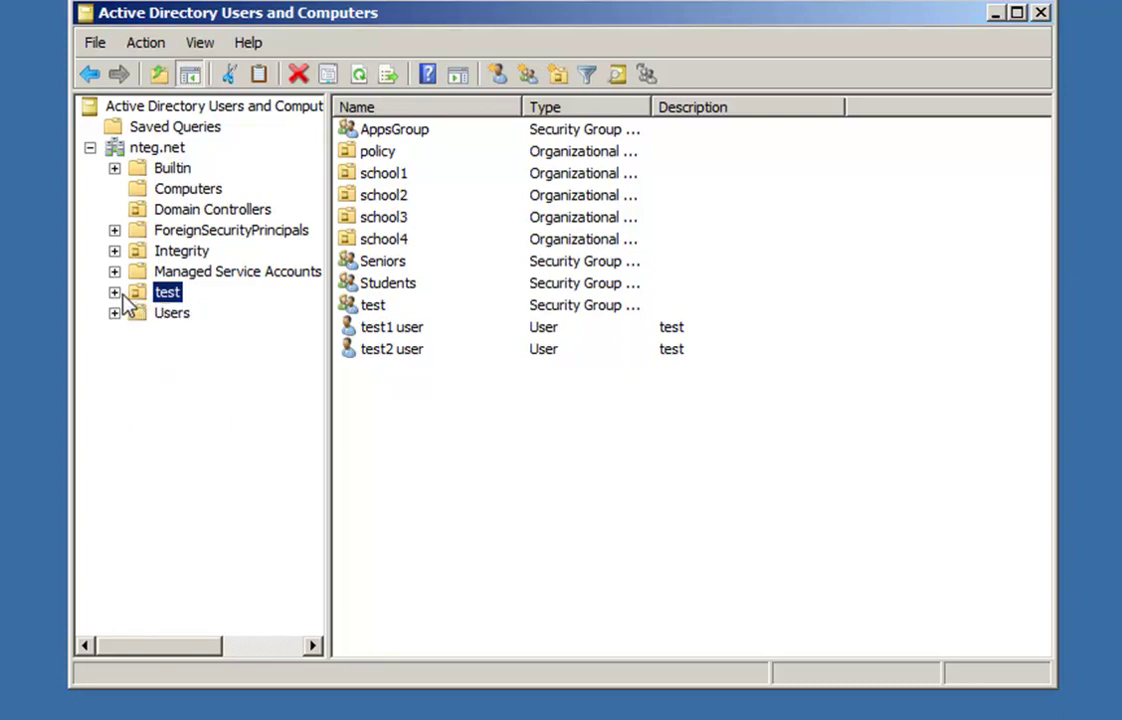
click(114, 292)
click(180, 316)
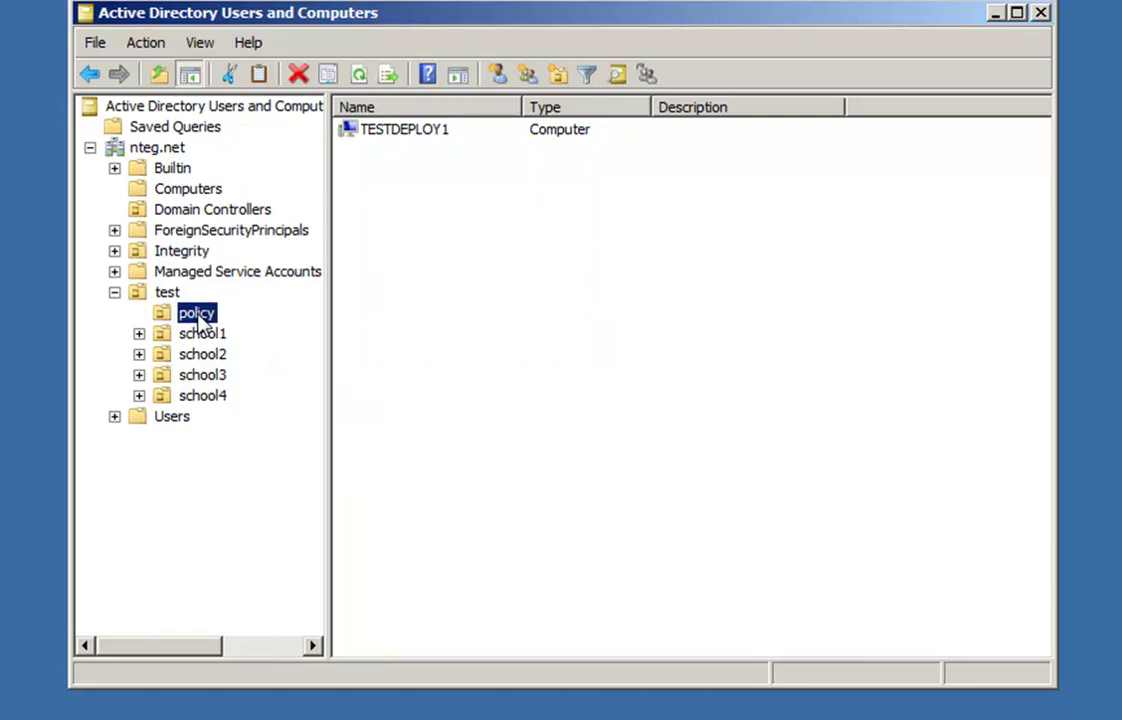
click(202, 354)
Step: Collapse and re-expand the test OU in the console tree several times
click(114, 292)
click(114, 292)
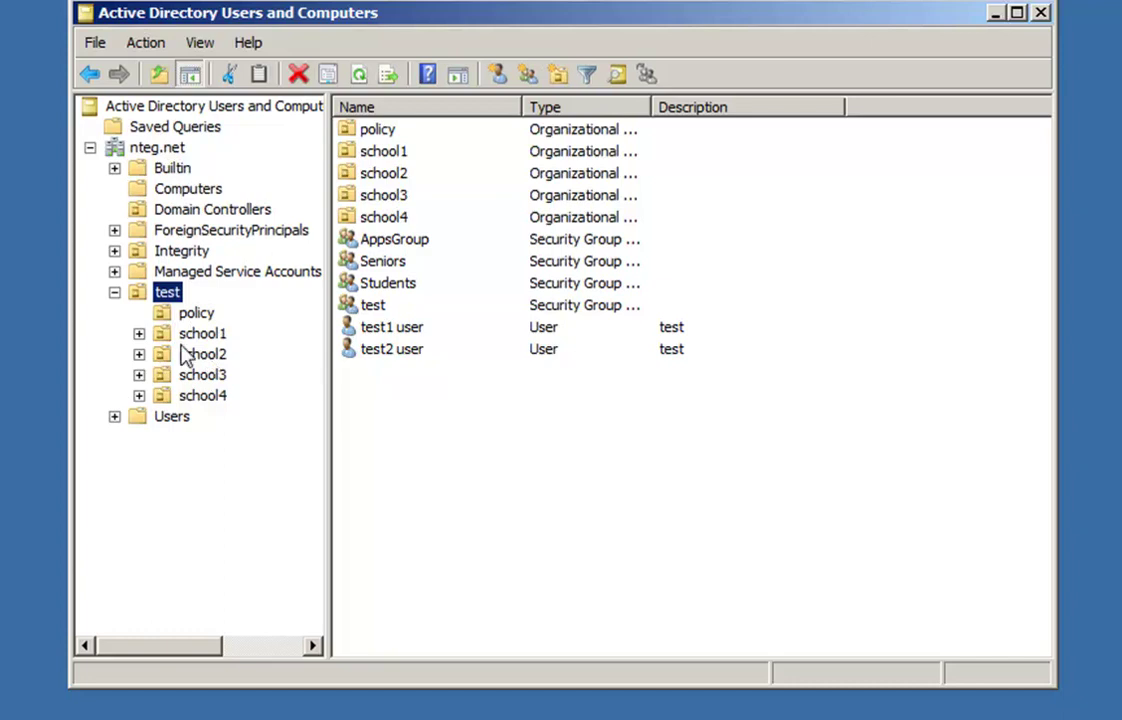
click(114, 293)
click(114, 293)
click(114, 293)
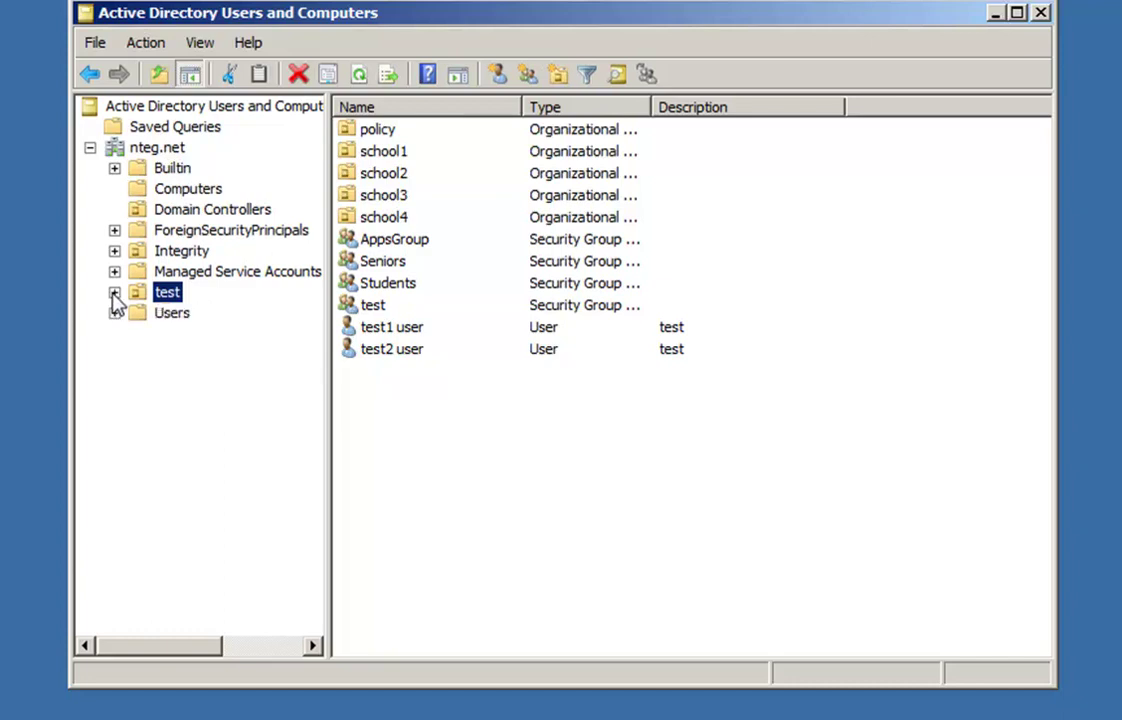
click(114, 293)
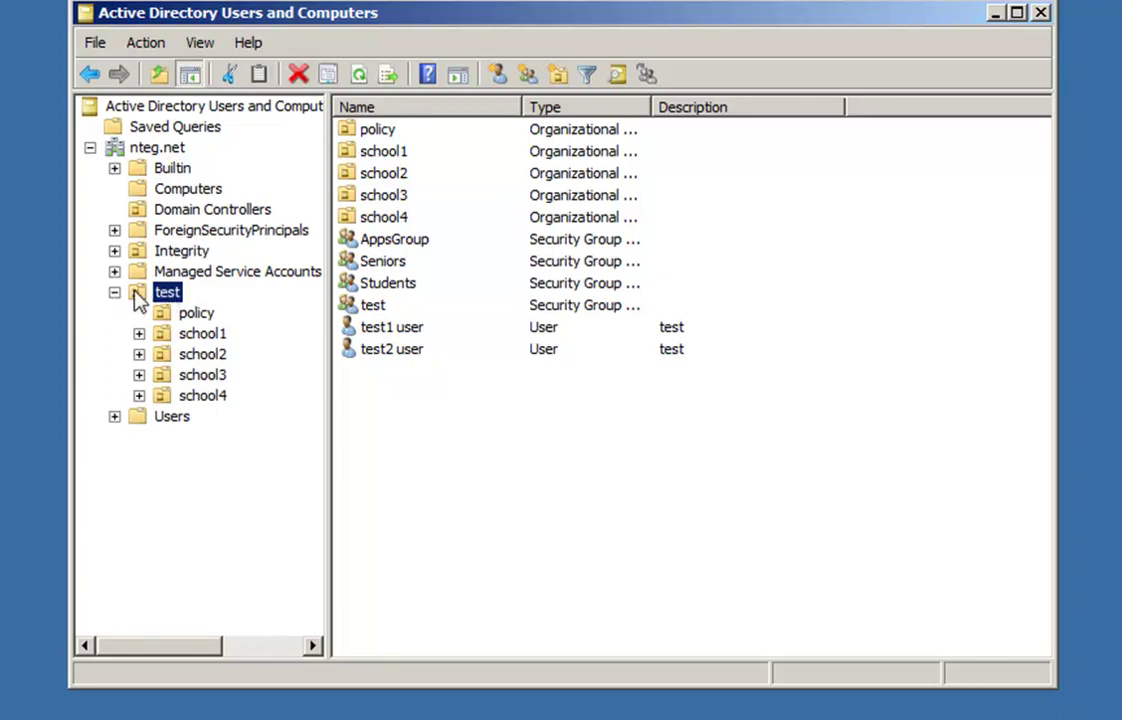
click(114, 293)
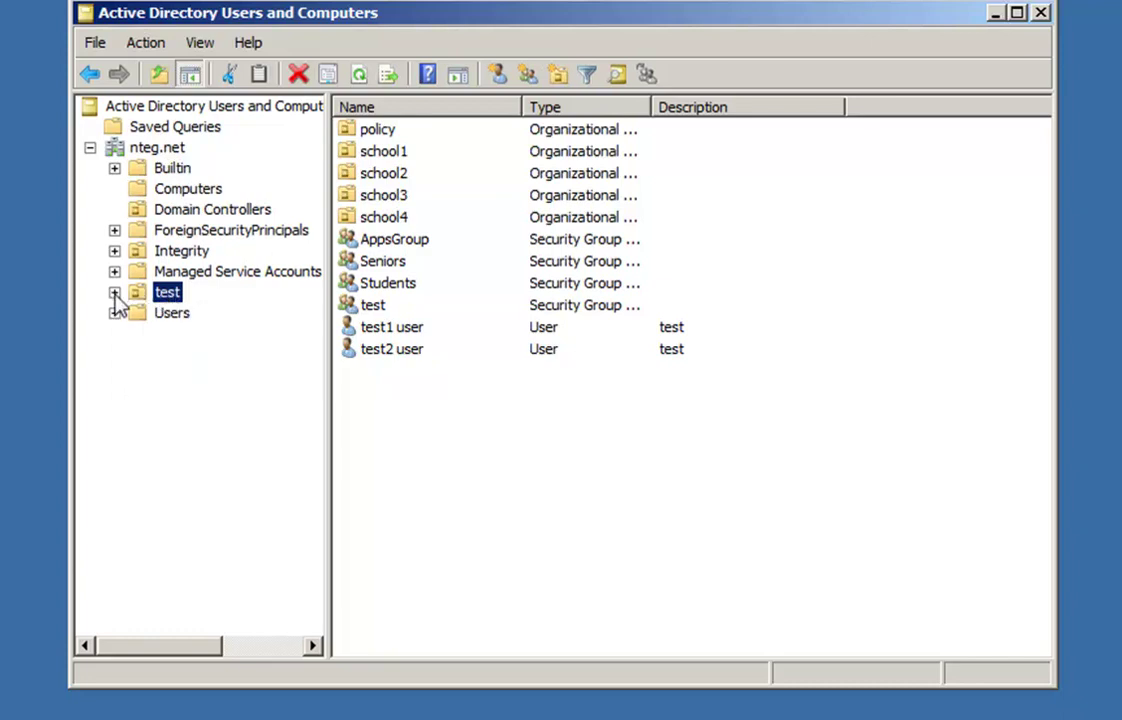
Step: Create a new organizational unit named 'testing' inside the test OU
right_click(141, 306)
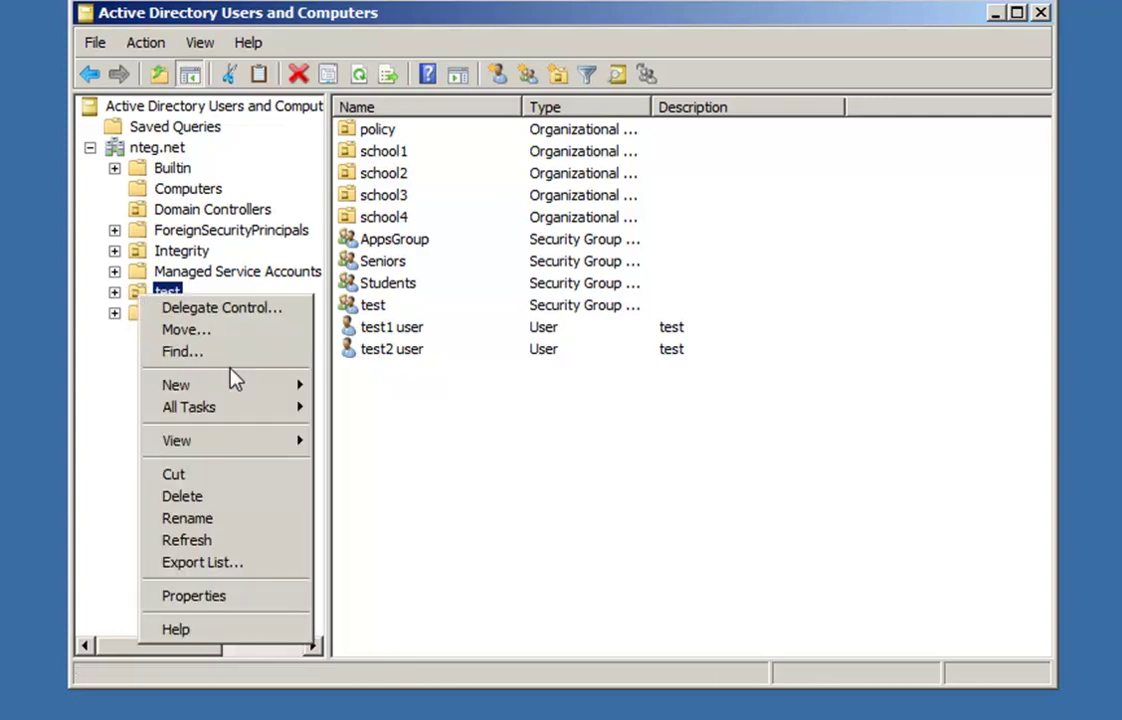
mouse_move(238, 388)
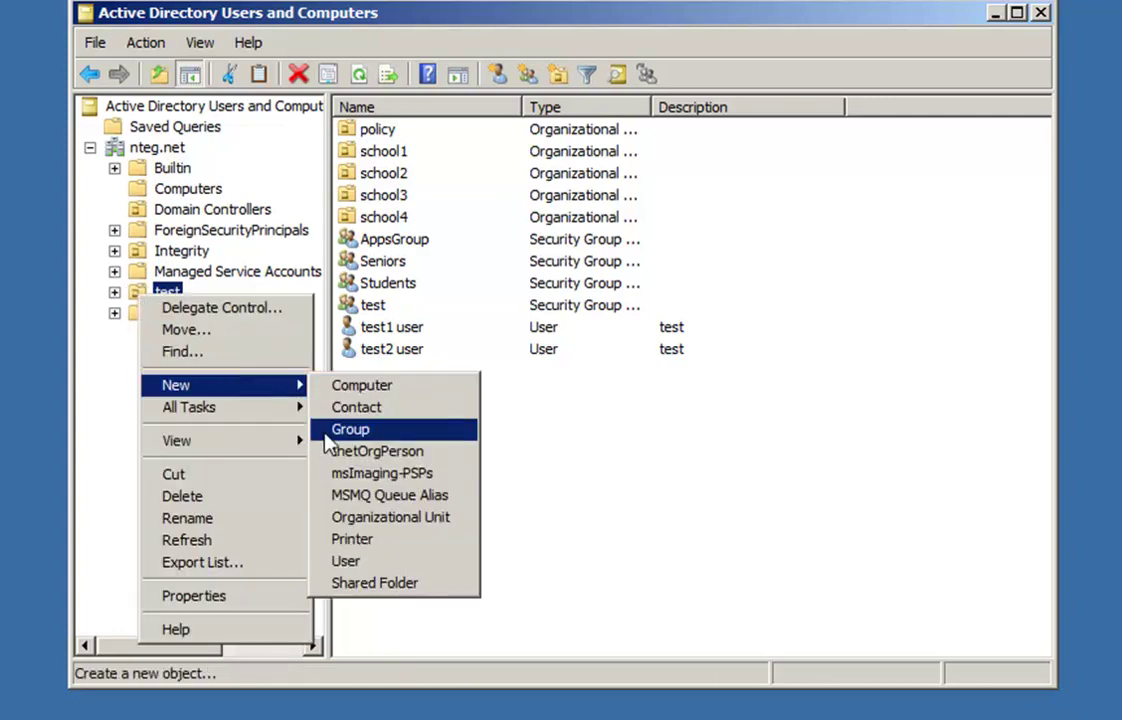
click(377, 522)
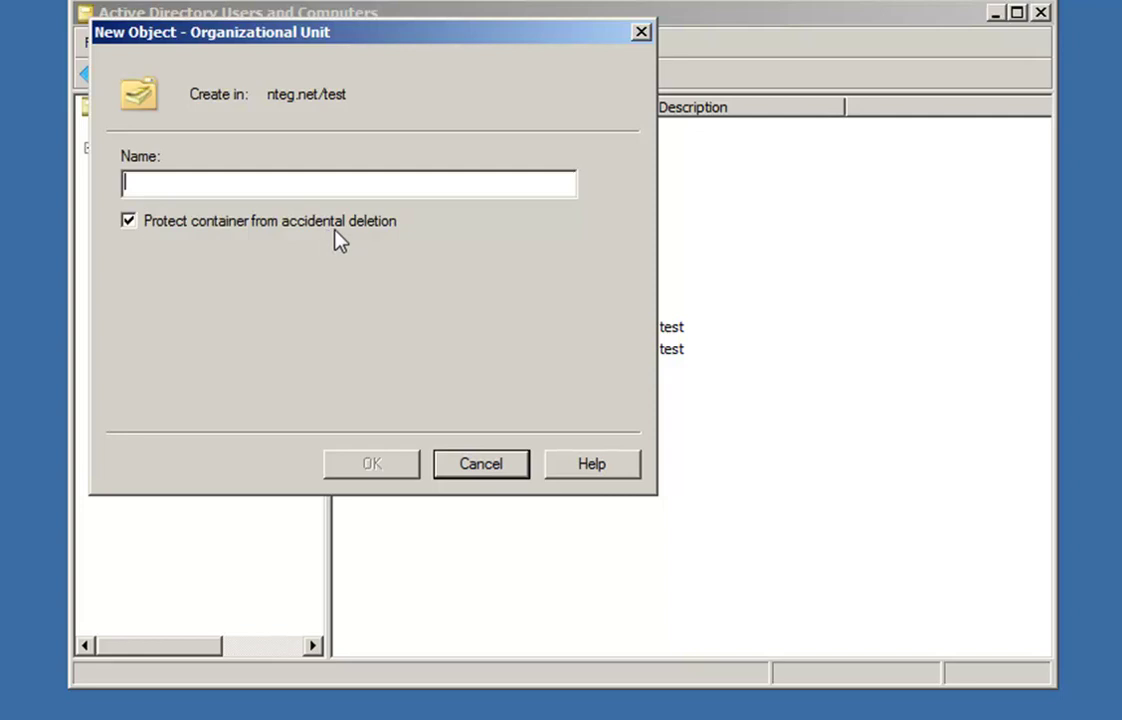
text(testing)
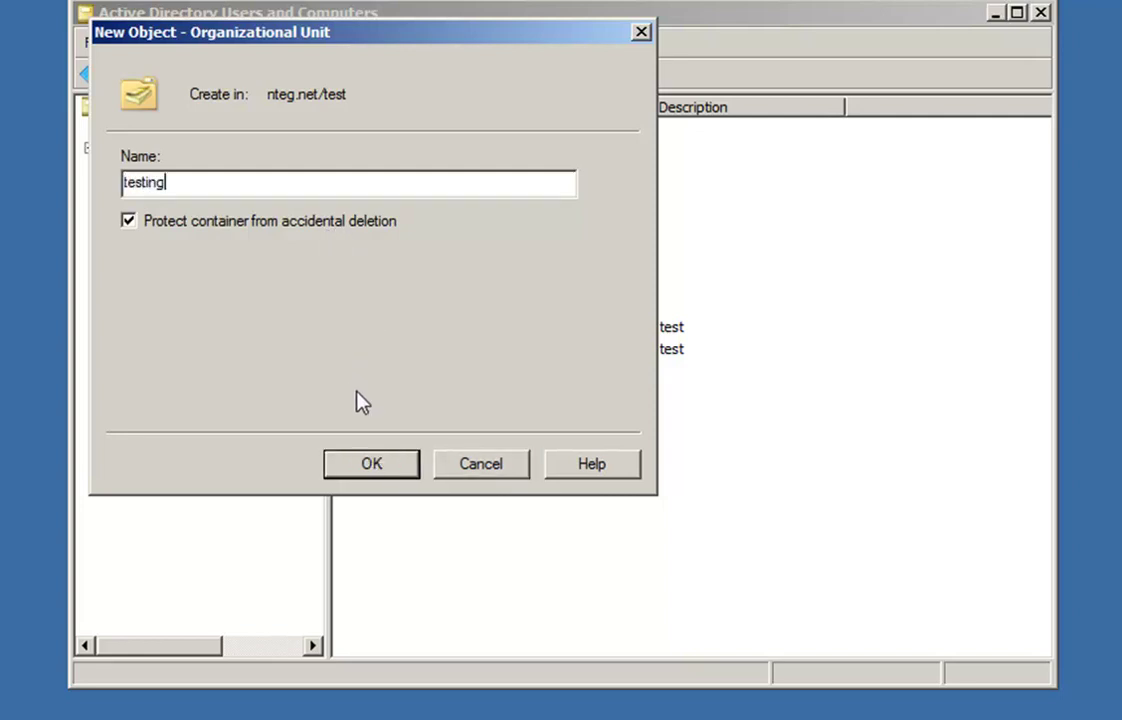
click(380, 466)
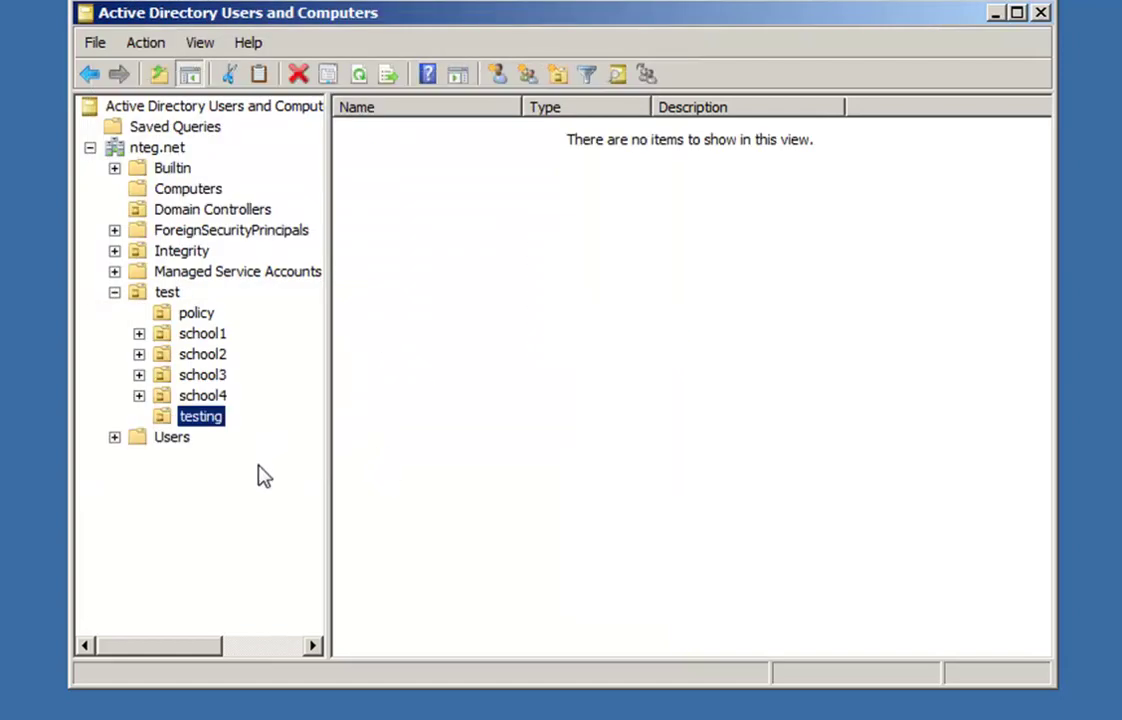
Step: Attempt to delete the testing OU and dismiss the protected-object error
right_click(210, 420)
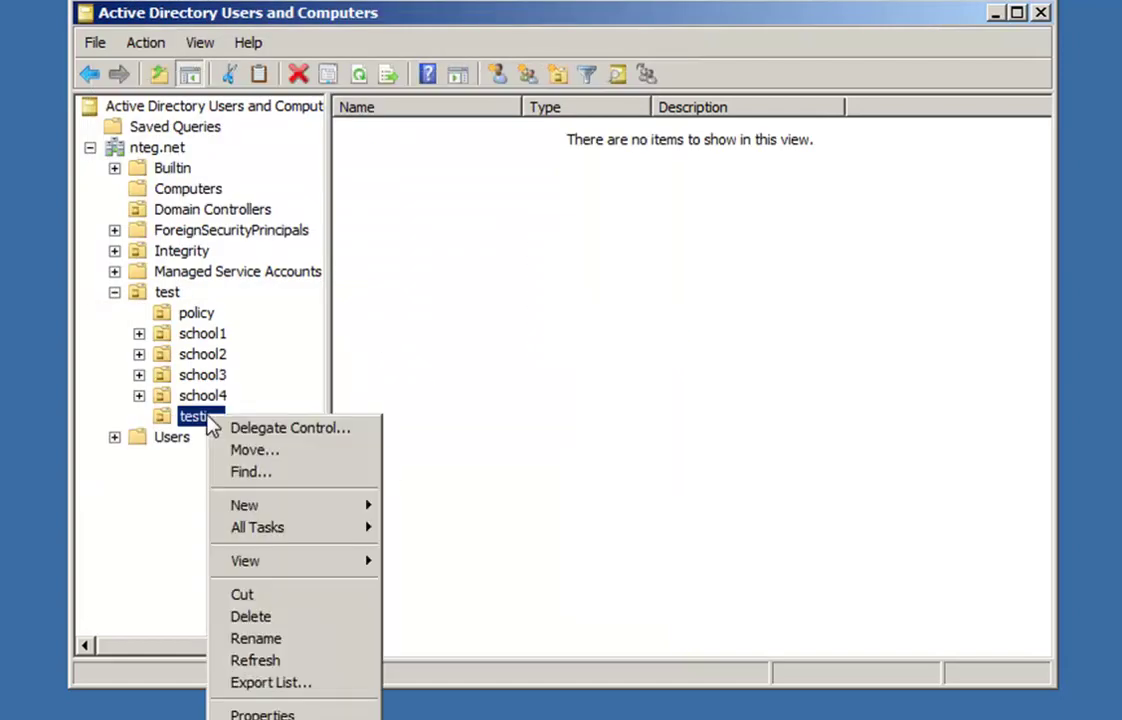
click(273, 621)
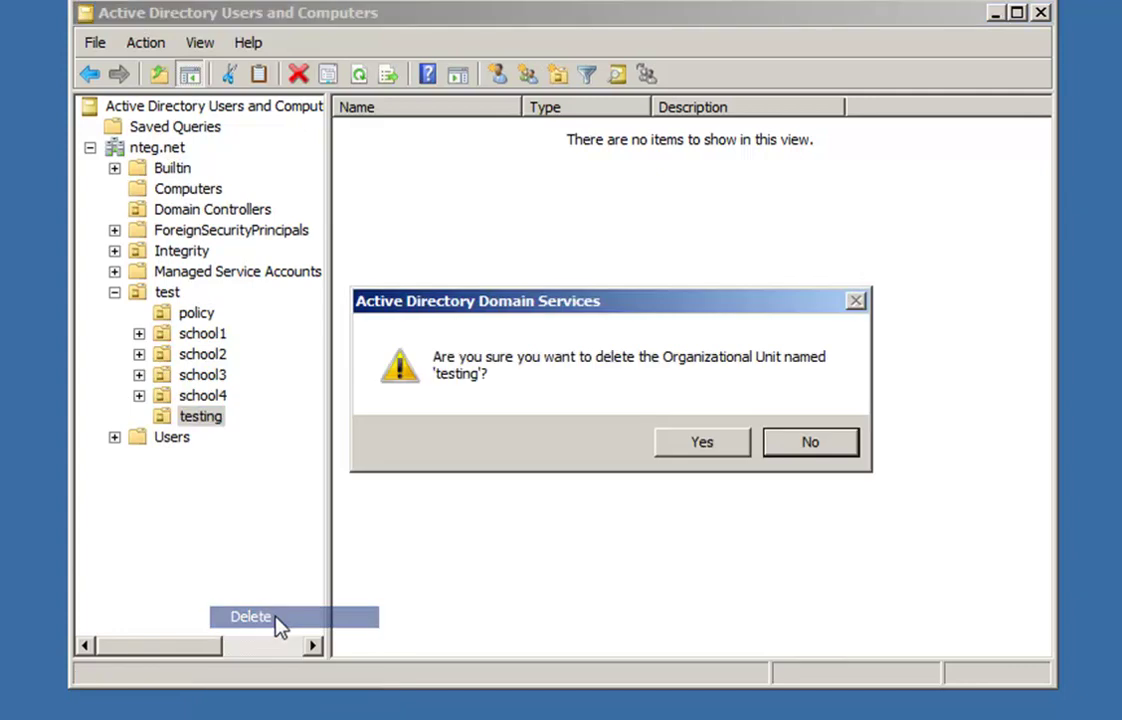
click(695, 452)
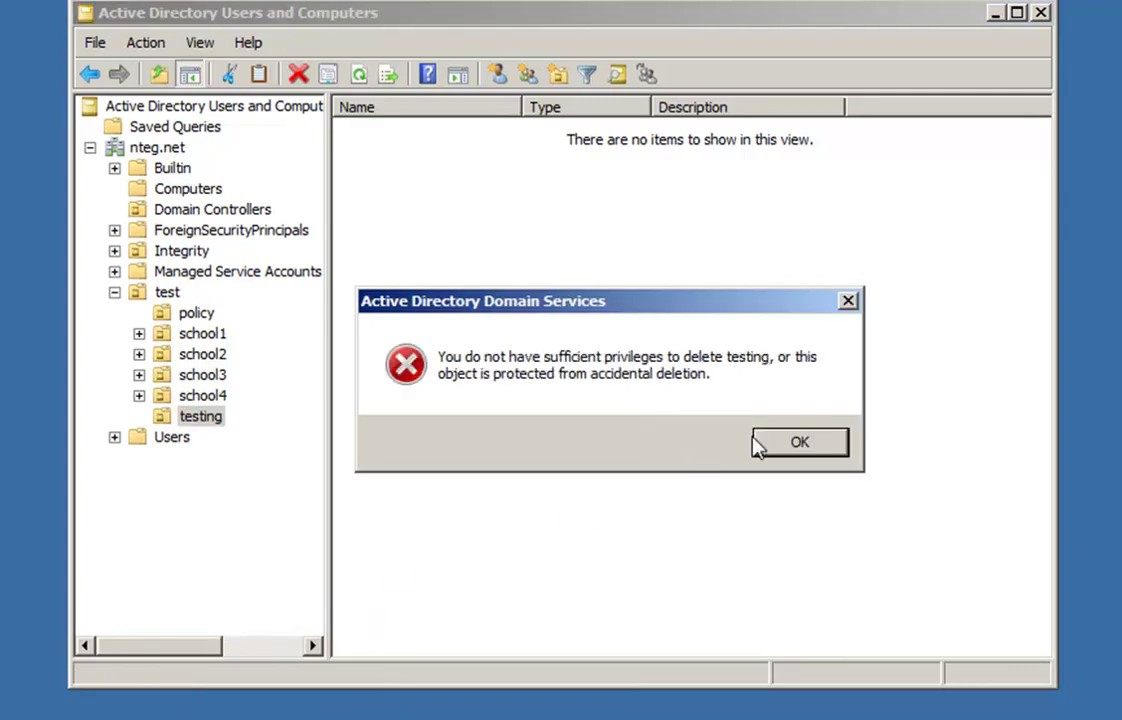
click(805, 443)
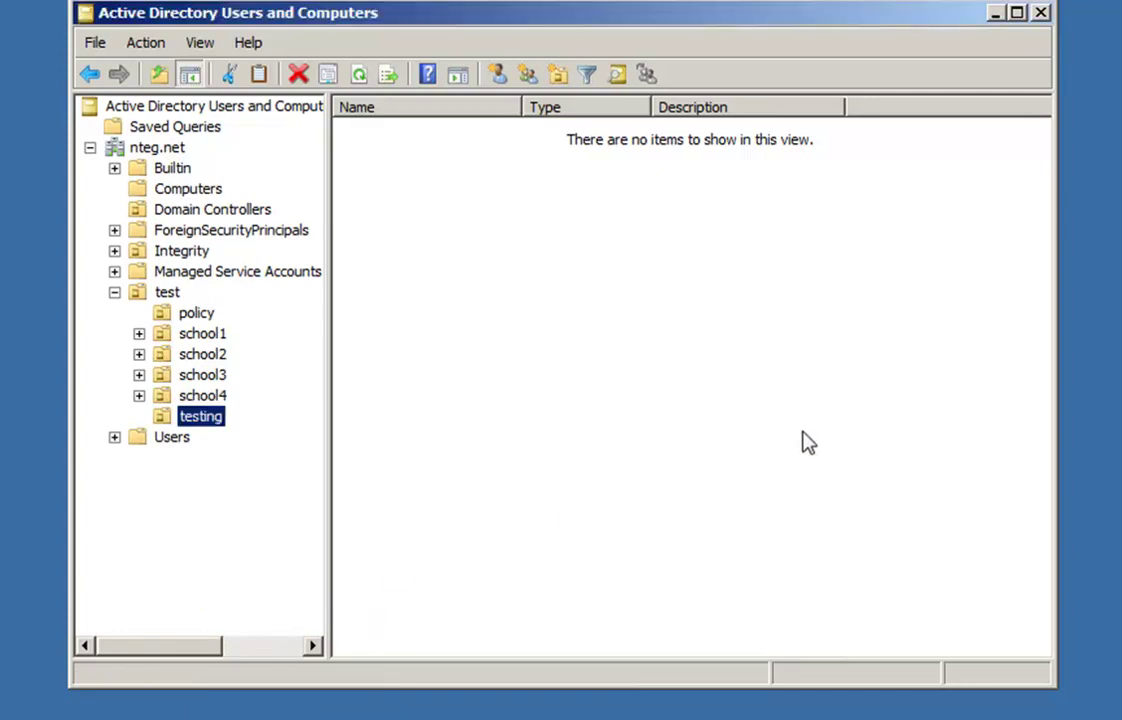
Step: Enable Advanced Features and clear testing's 'Protect object from accidental deletion' option
click(203, 42)
click(224, 232)
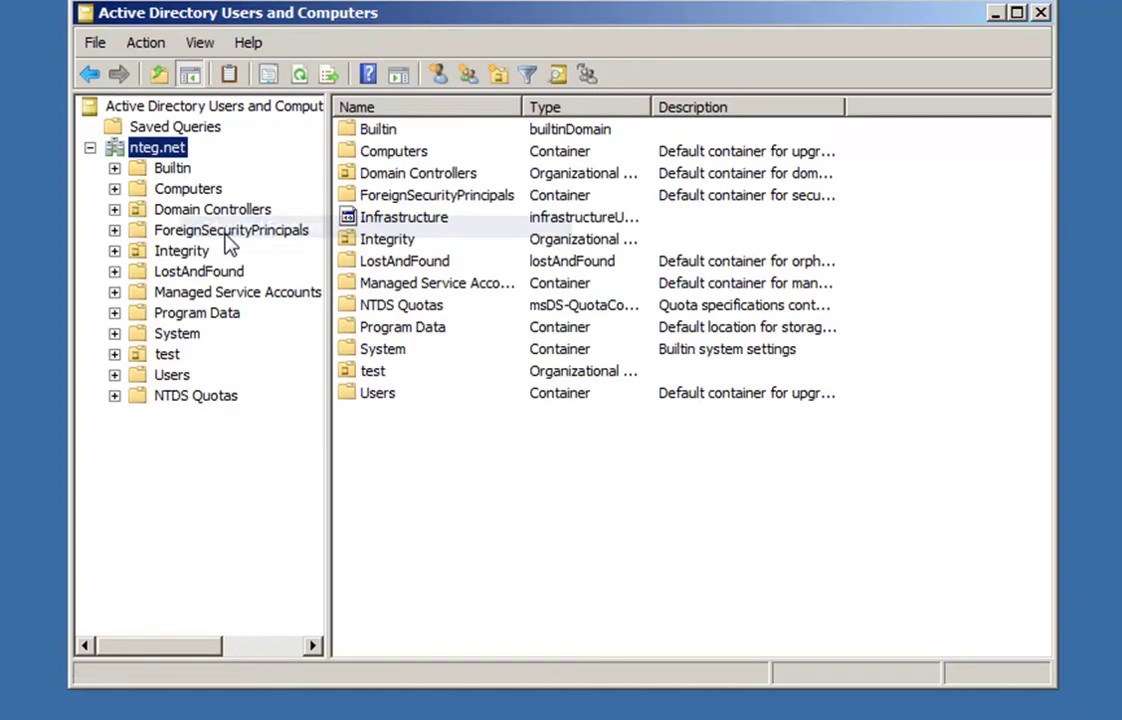
click(114, 354)
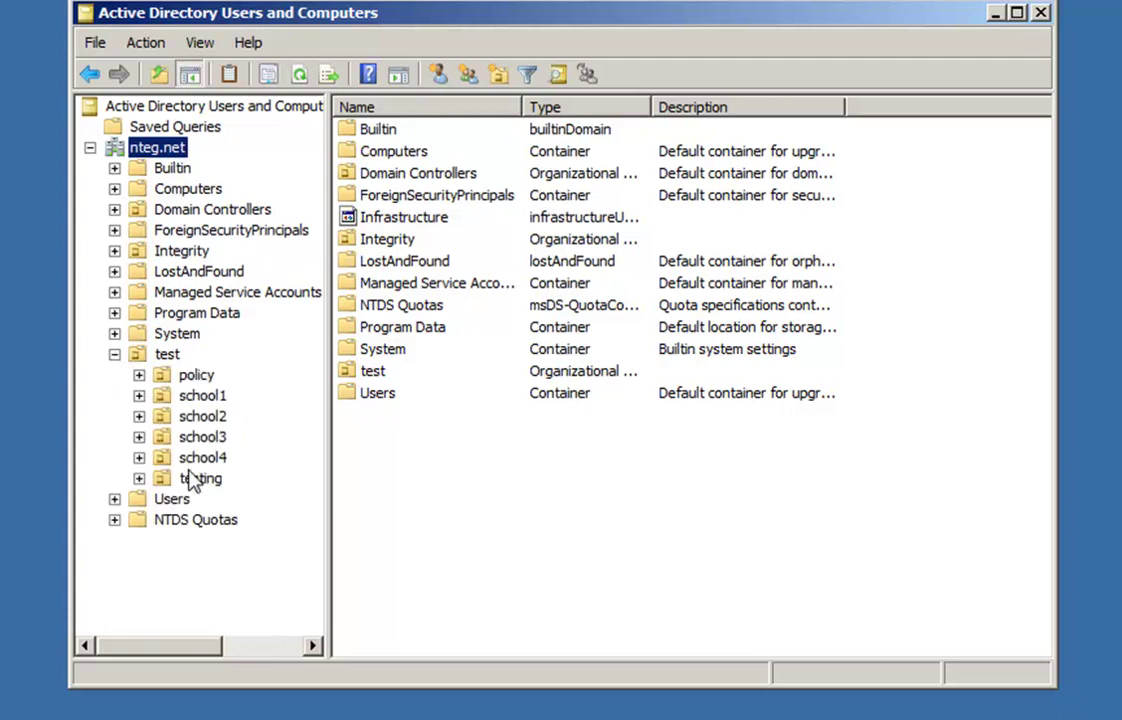
right_click(195, 478)
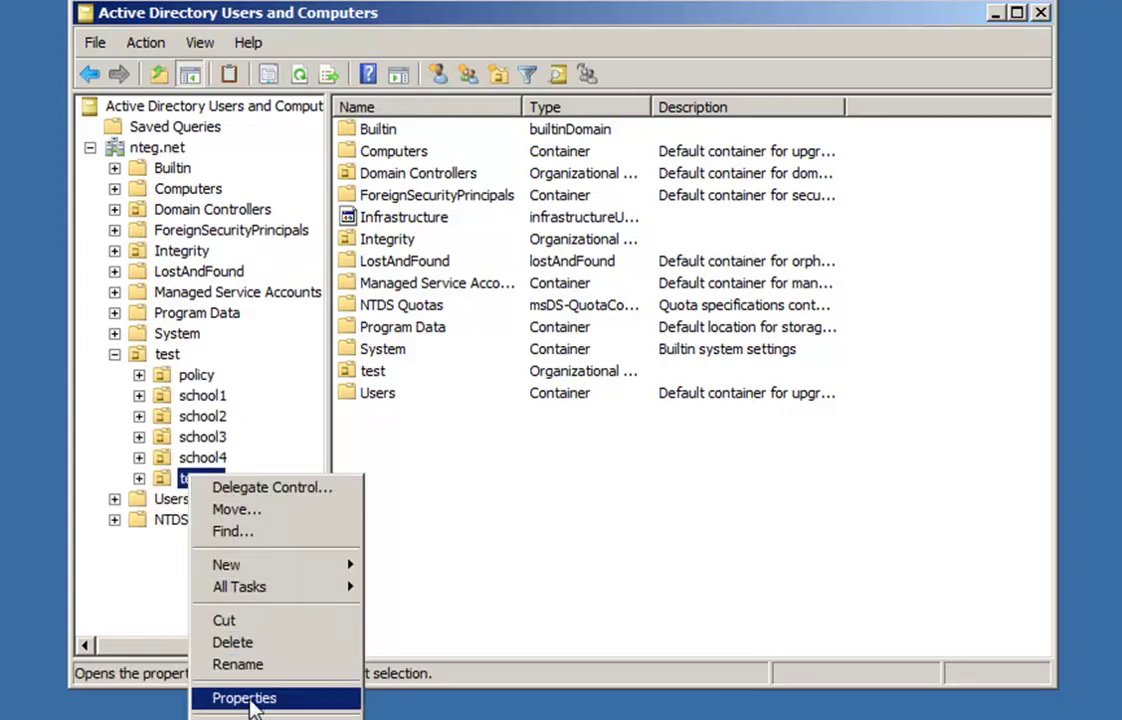
click(244, 698)
click(498, 105)
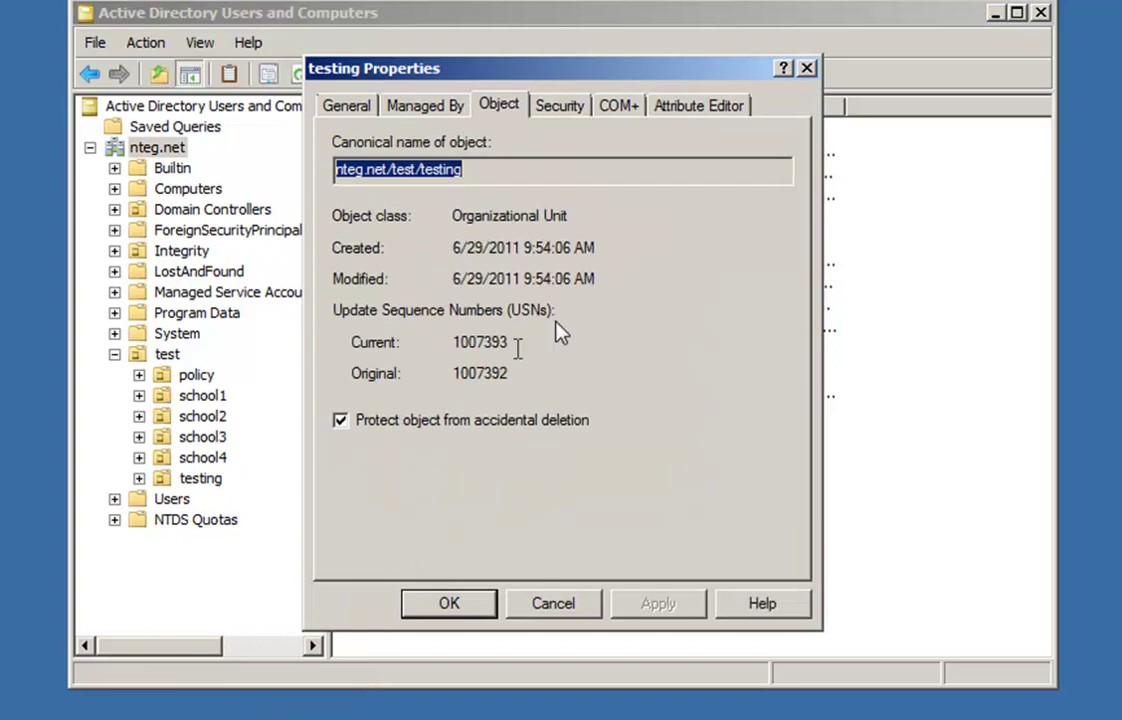
click(340, 422)
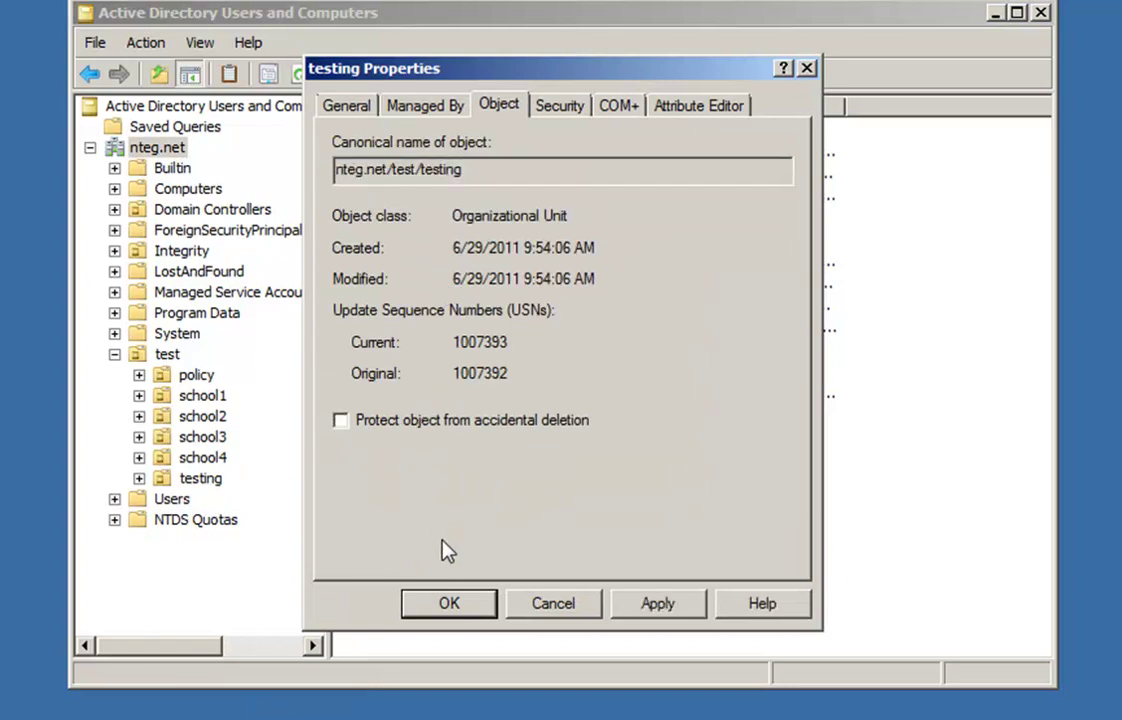
click(444, 598)
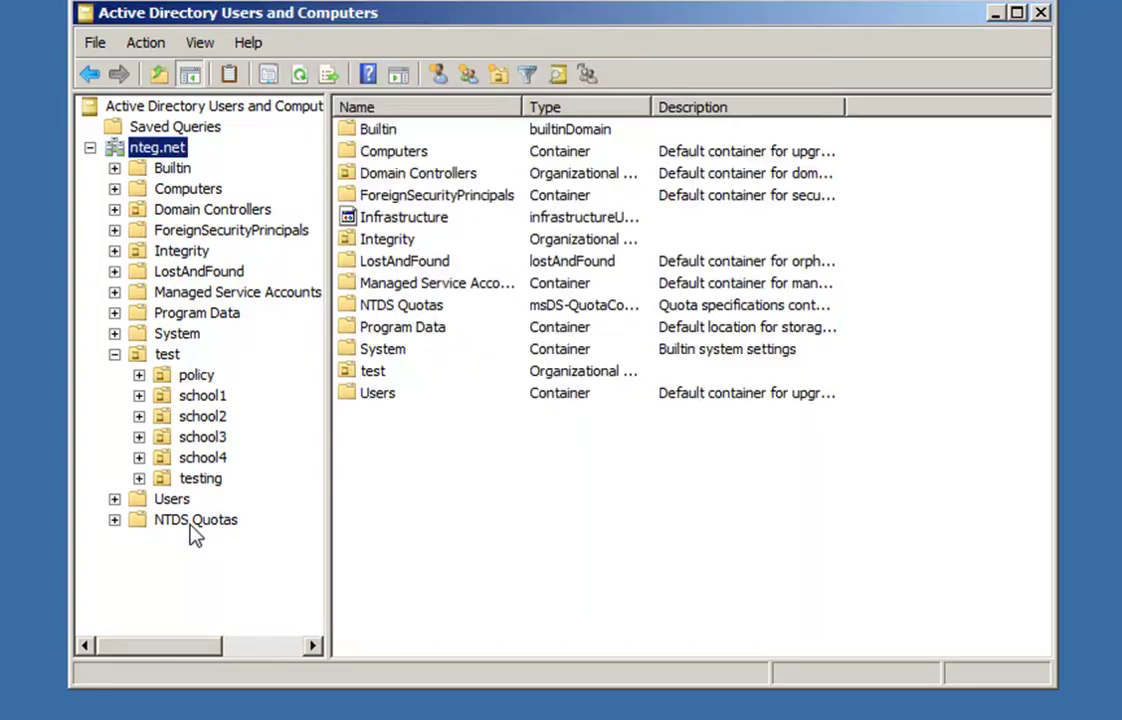
Step: Delete the testing OU and return to the test OU's contents
right_click(198, 470)
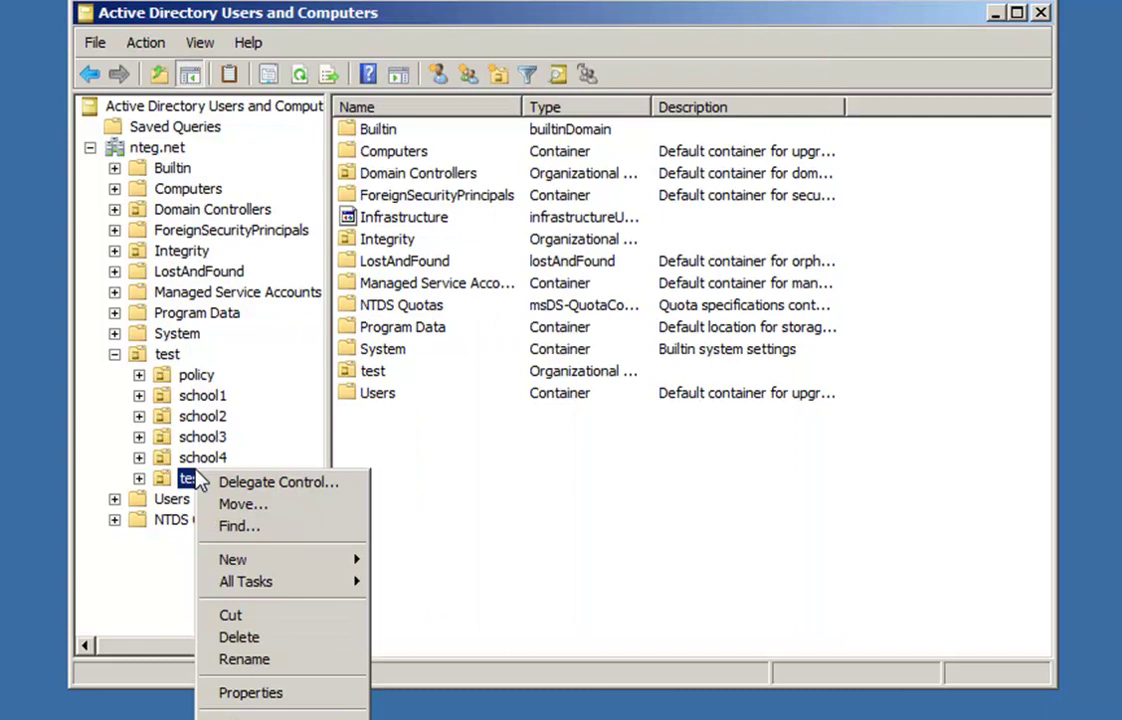
click(238, 637)
click(722, 442)
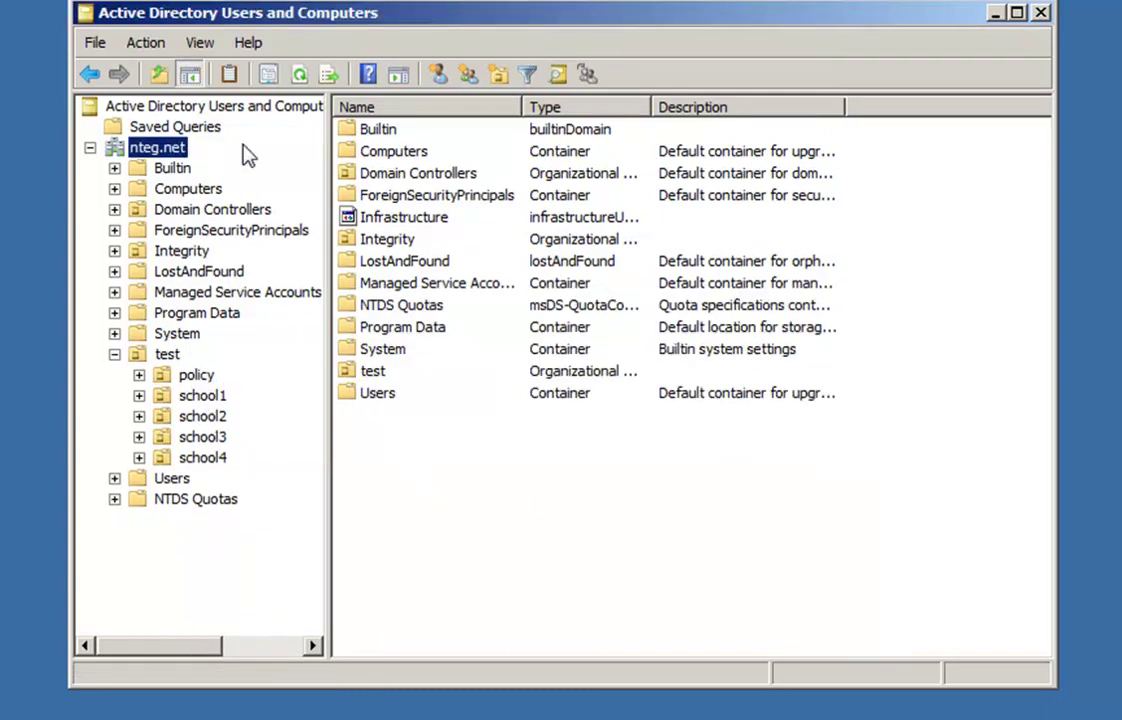
click(166, 355)
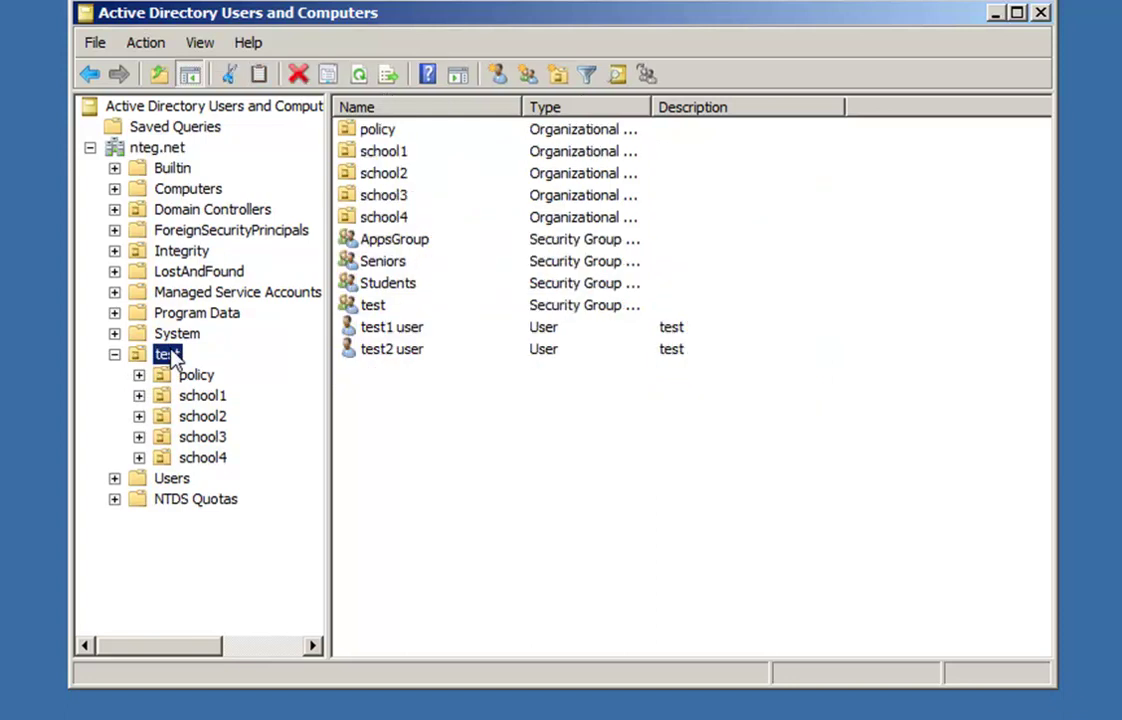
Step: Open test1 user's properties and scroll through its attribute list
right_click(363, 327)
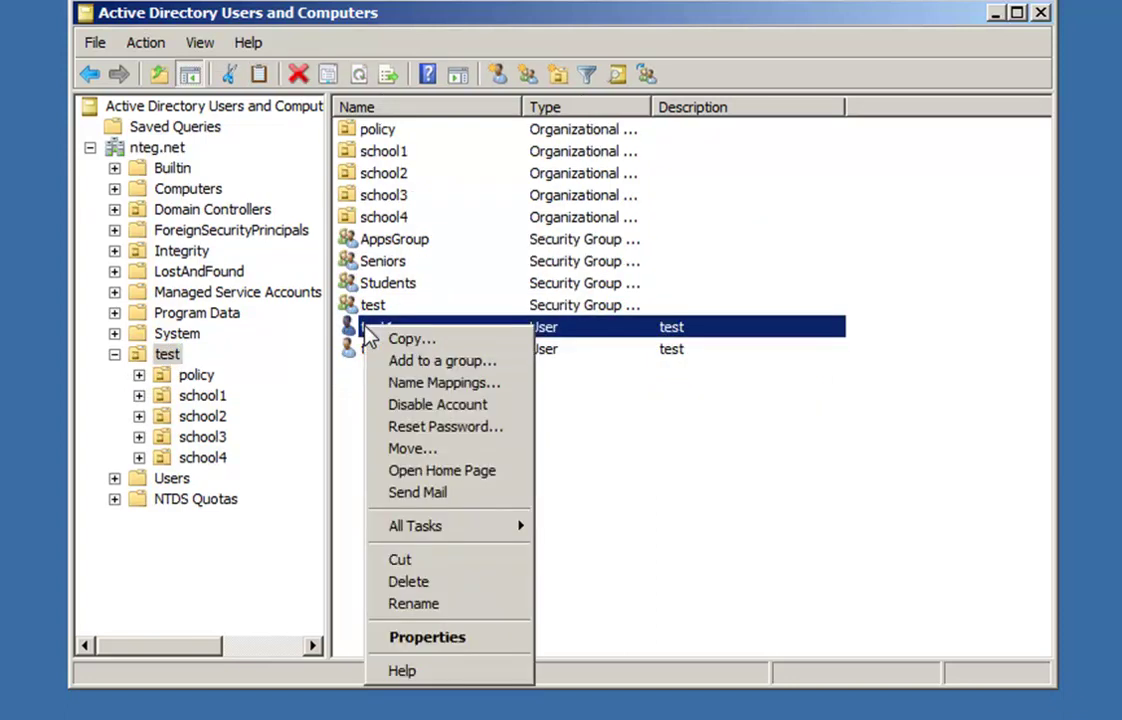
click(440, 638)
click(776, 176)
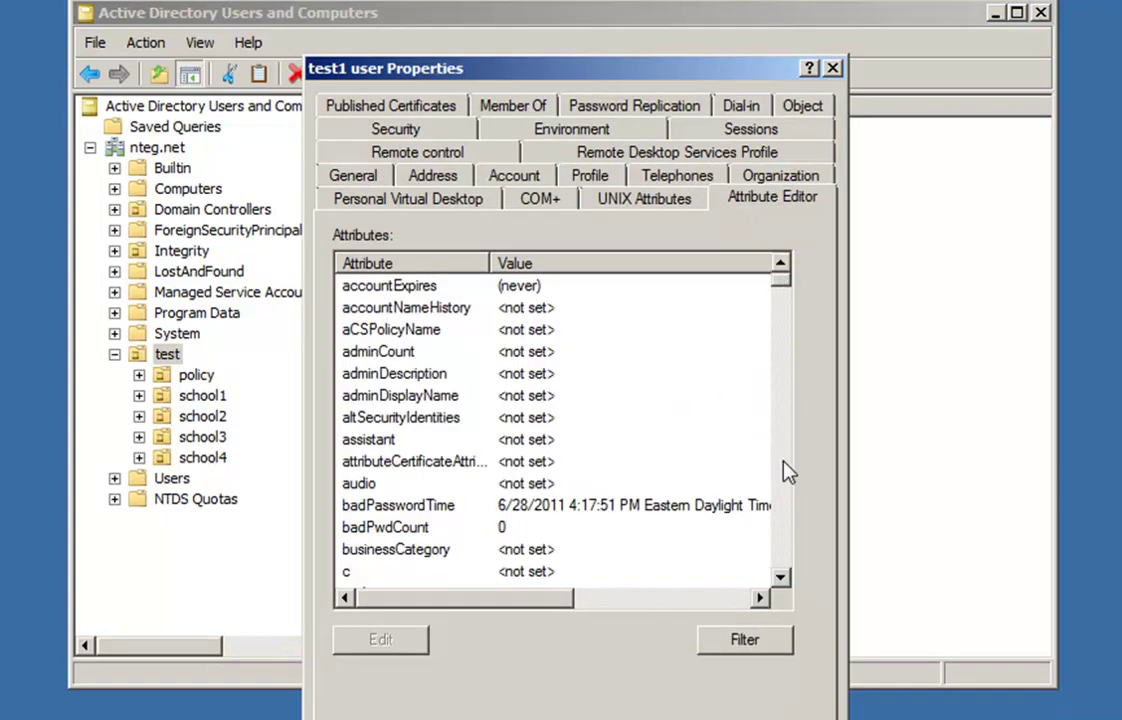
click(785, 441)
scroll(785, 341, up, 2)
mouse_move(785, 341)
mouse_down()
mouse_move(786, 305)
mouse_move(784, 371)
mouse_move(784, 343)
mouse_up()
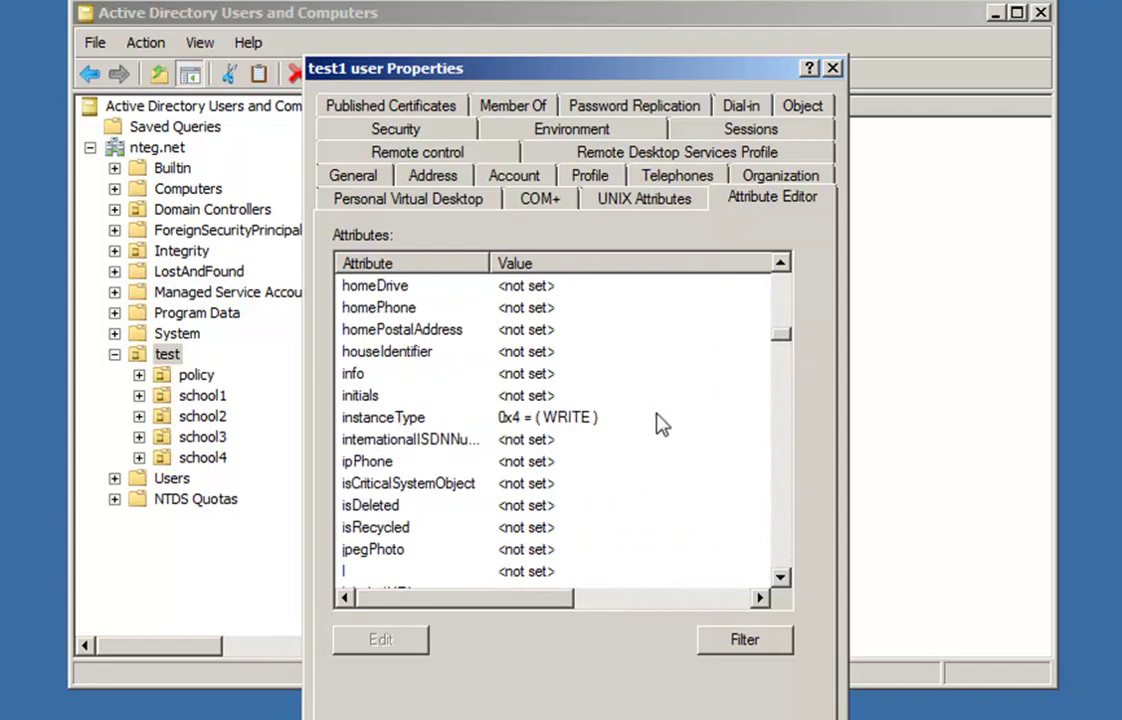
drag(785, 343, 801, 288)
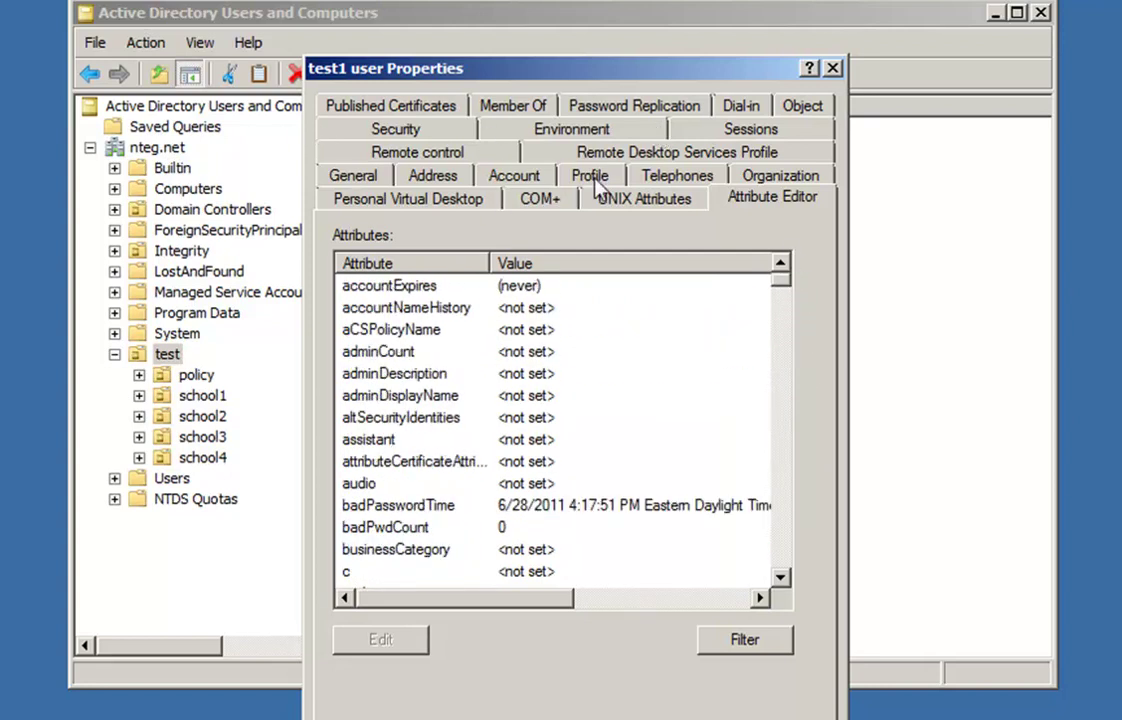
Step: Review test1's canonical name 'nteg.net/test/test1 user' on the Object tab, then close
click(797, 108)
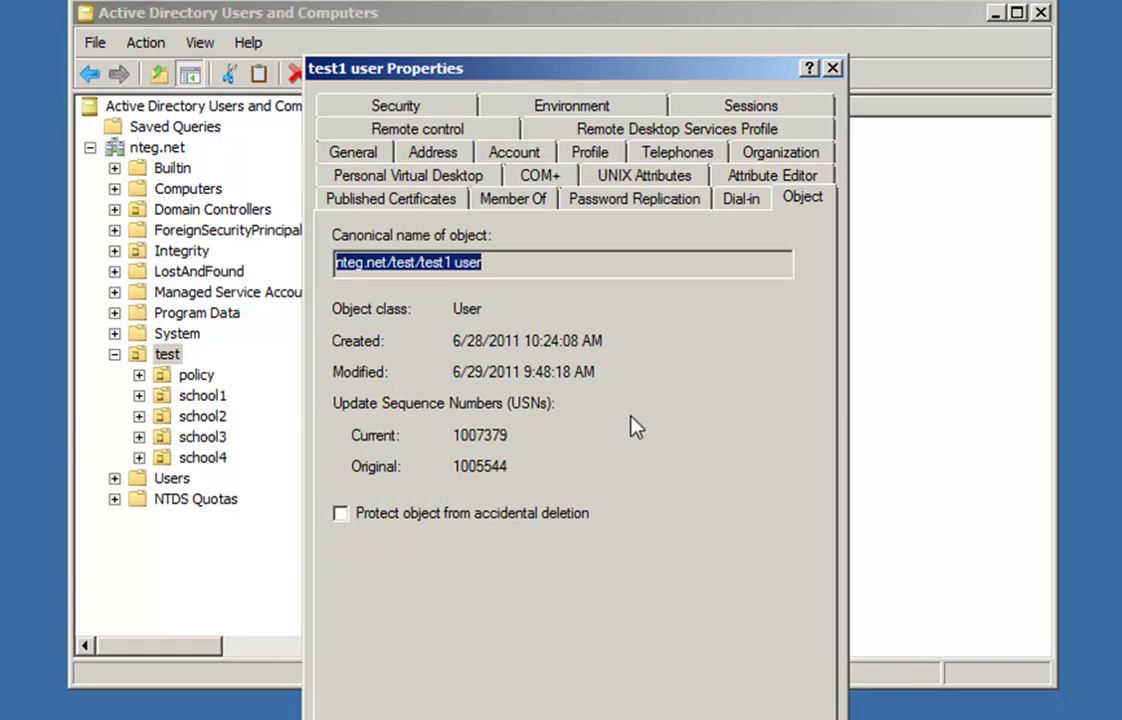
click(551, 258)
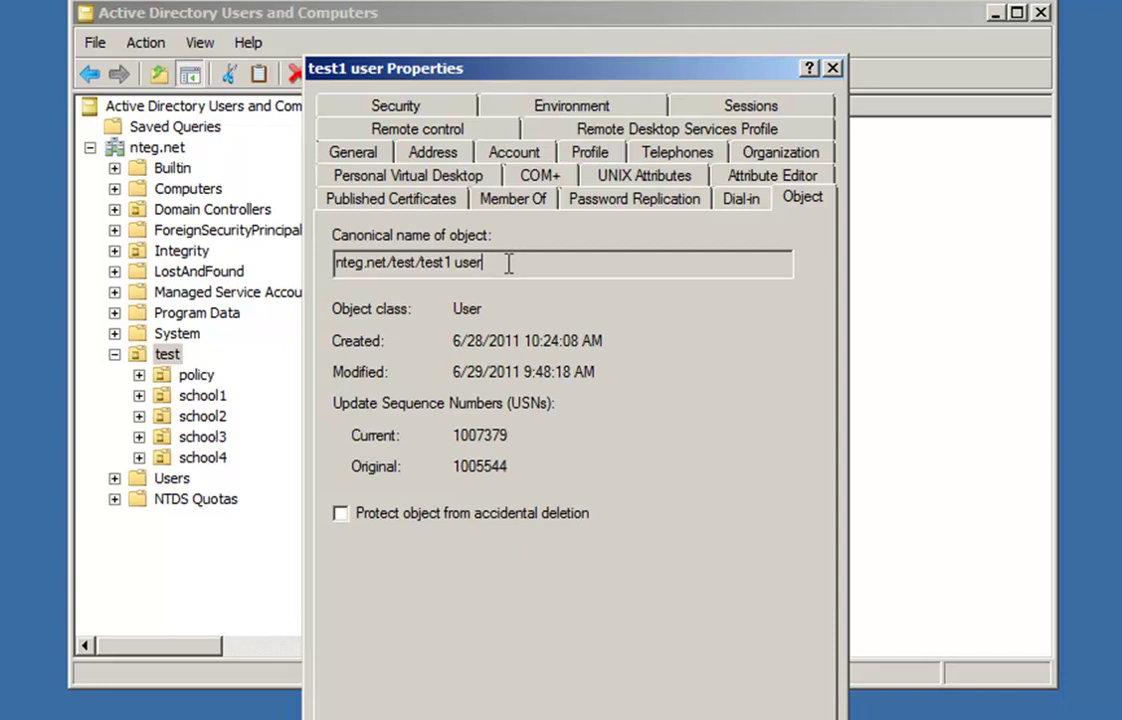
drag(508, 262, 200, 256)
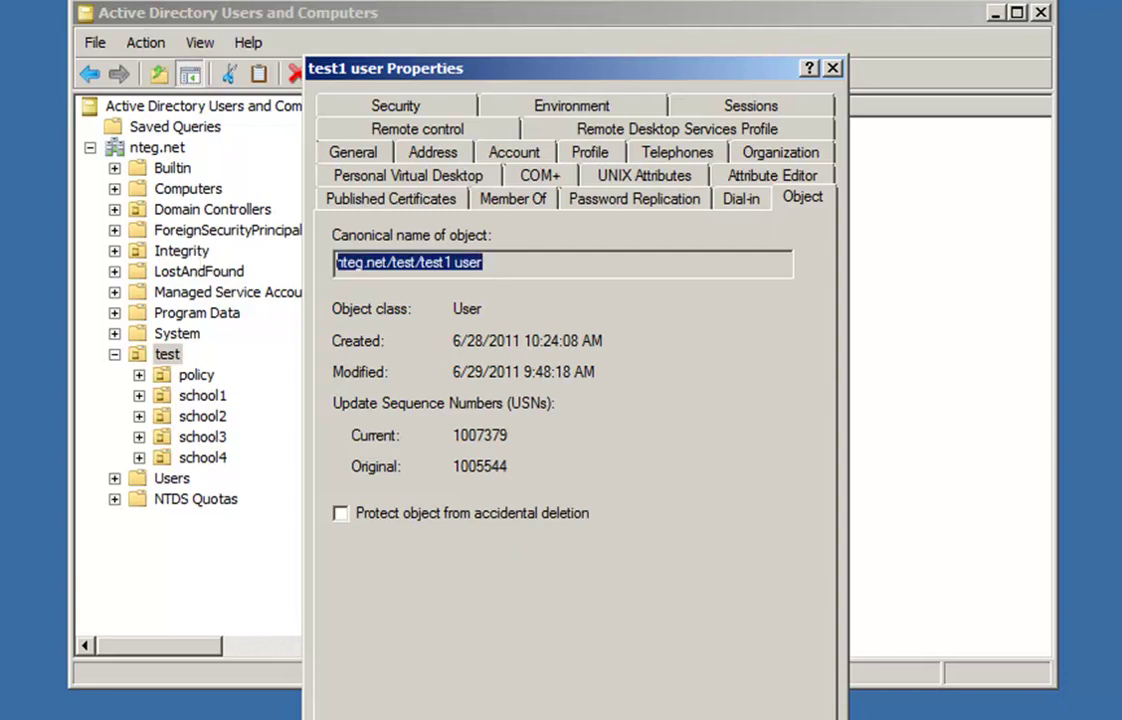
key(Return)
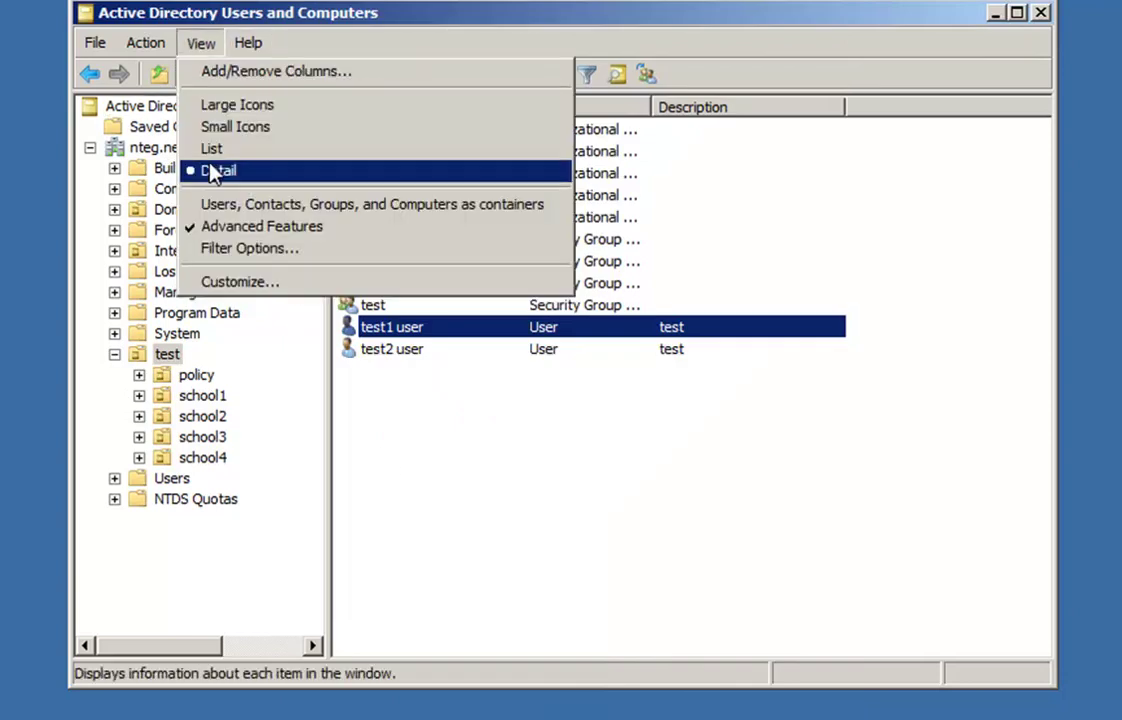
Step: Turn off Advanced Features and expand the test OU to show policy and school1–school4
click(230, 226)
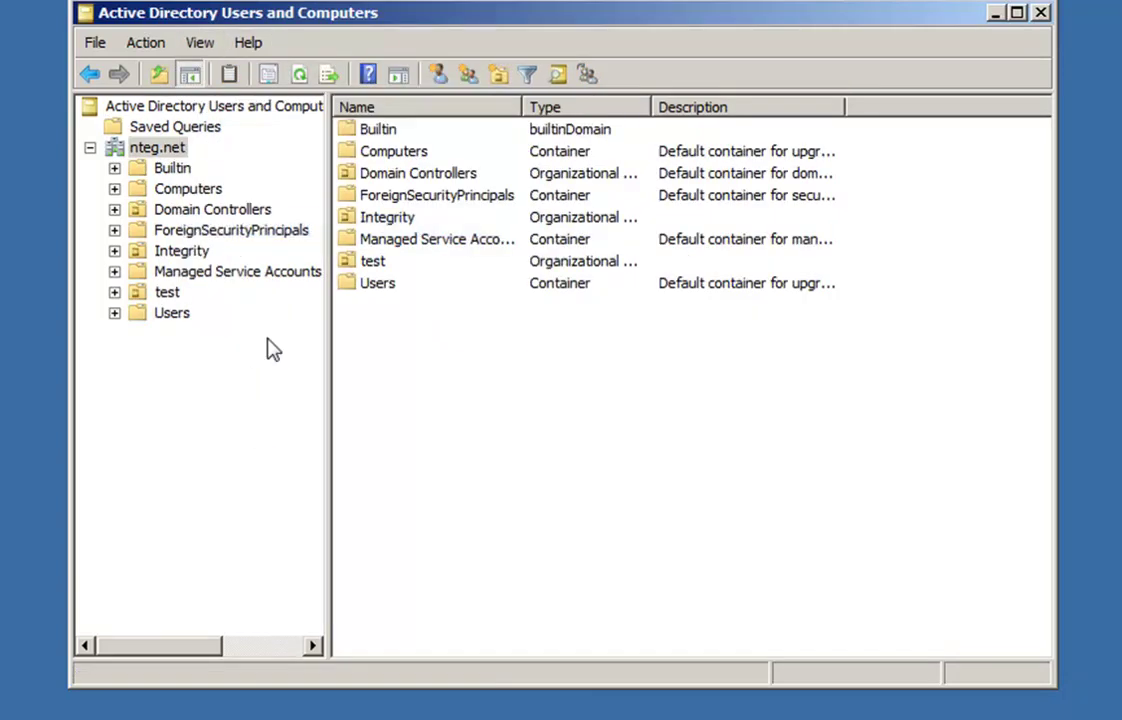
click(170, 297)
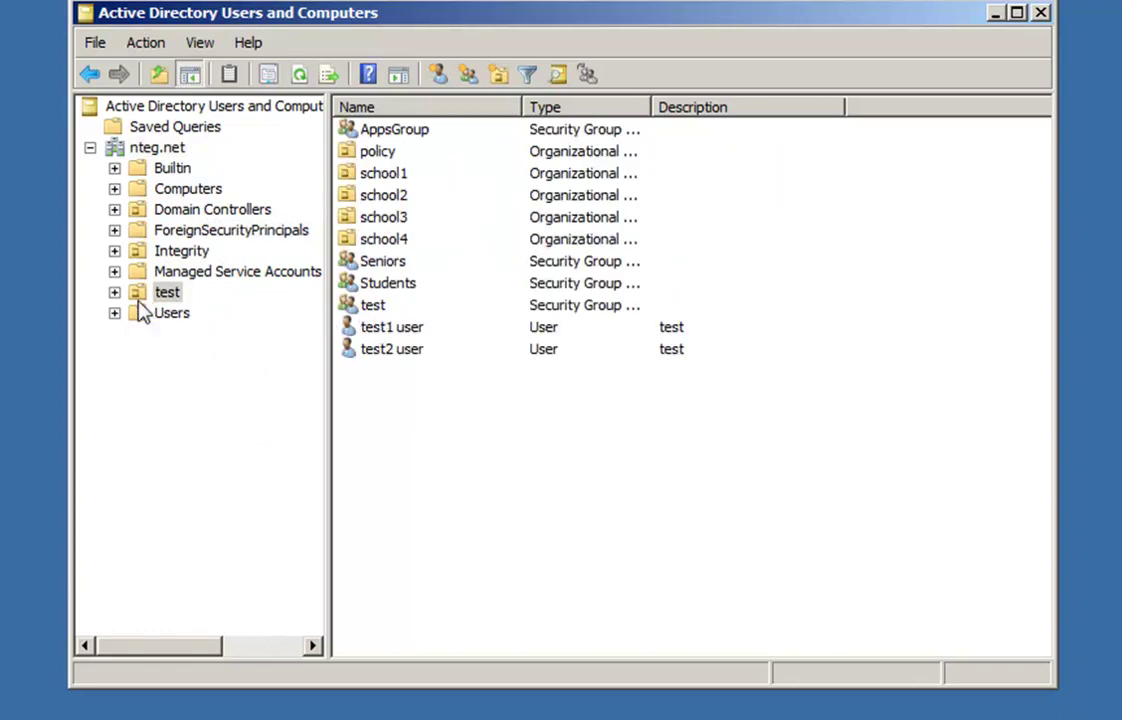
click(114, 292)
click(172, 337)
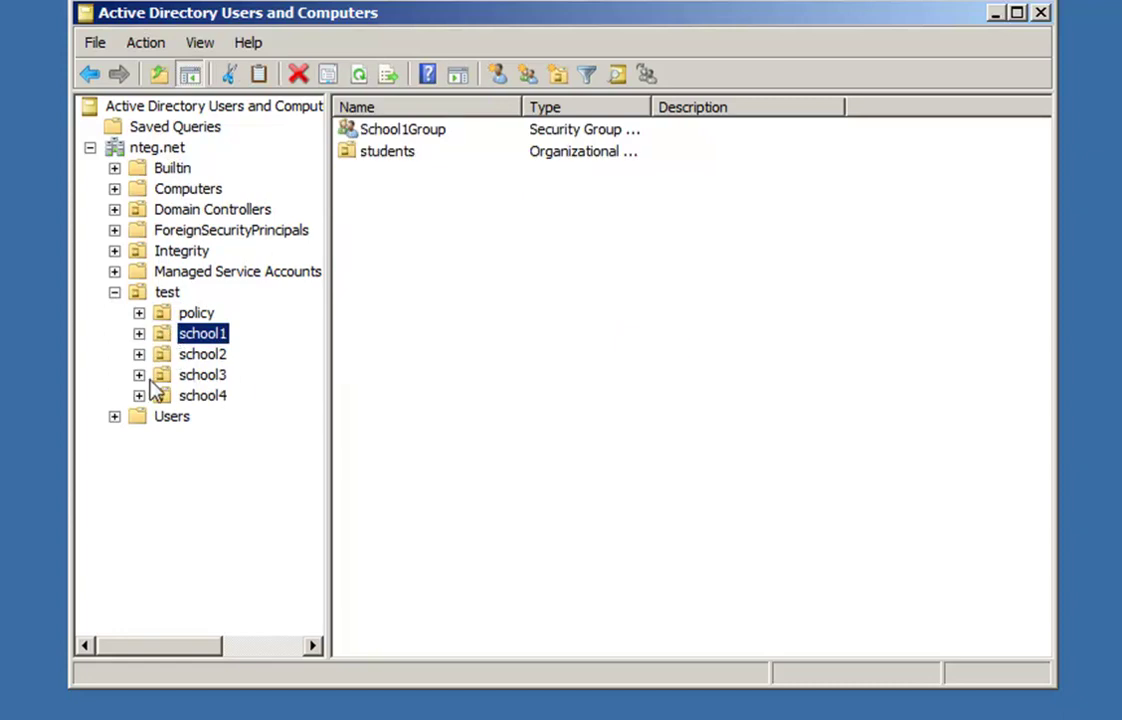
Step: Browse the school2, school3, school4 and school1 OUs
click(204, 354)
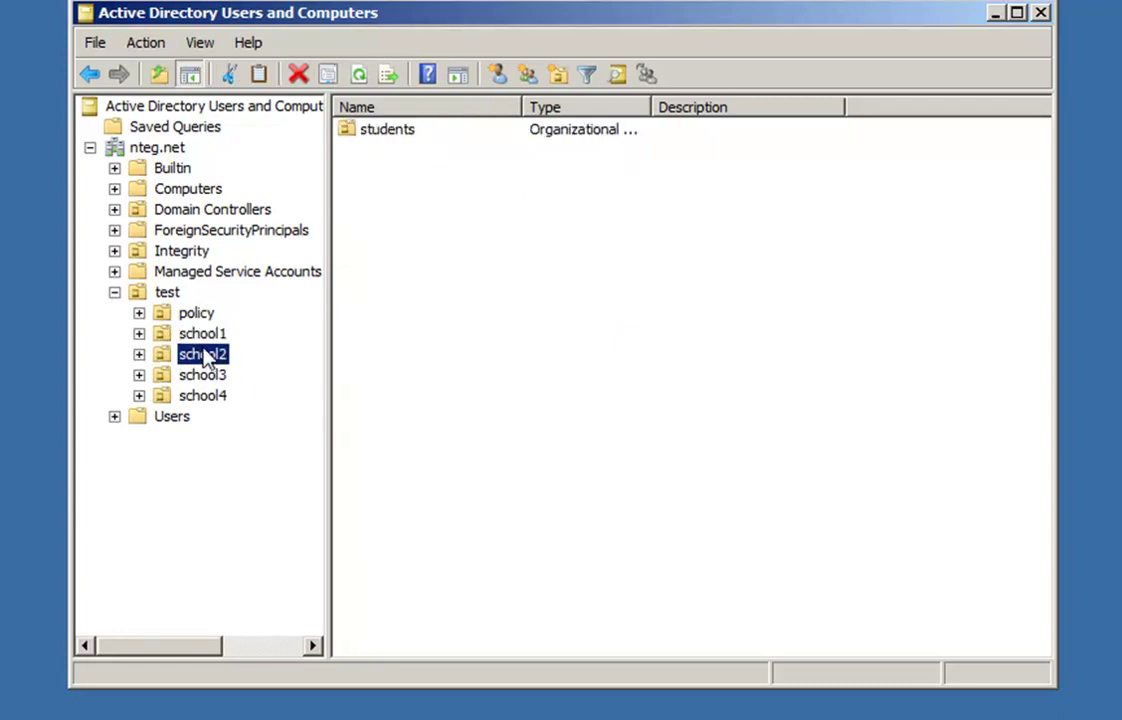
click(207, 377)
click(212, 397)
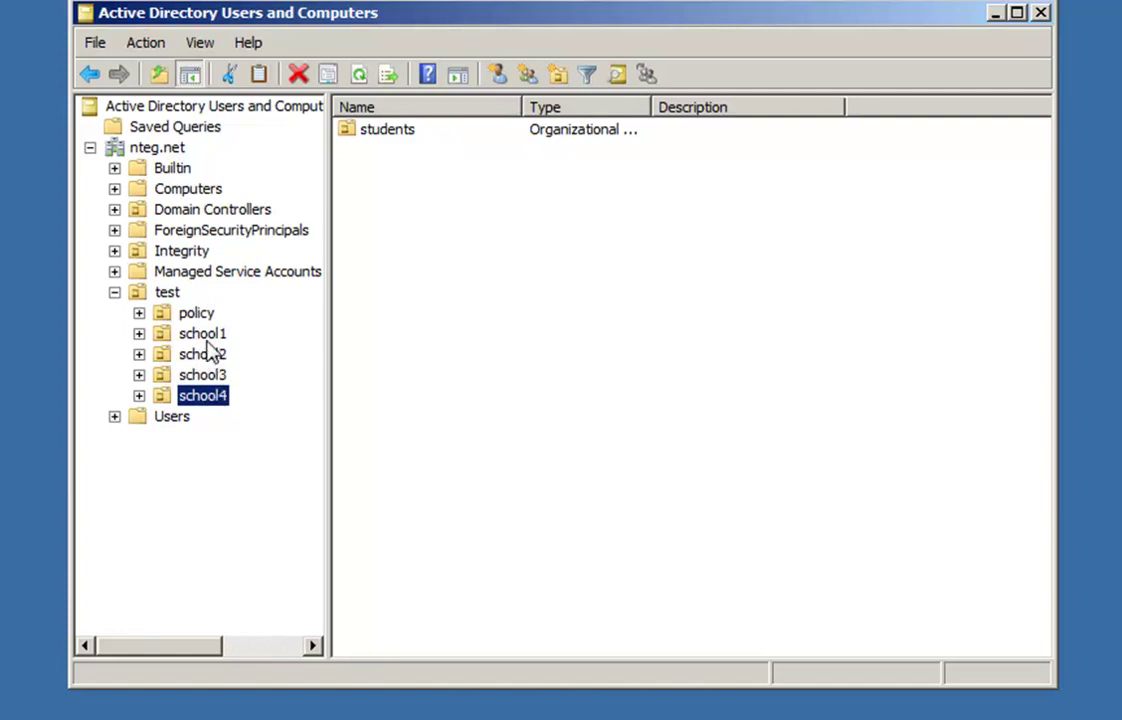
click(208, 336)
Step: Enable the Description bar in the console's Customize View settings
click(200, 44)
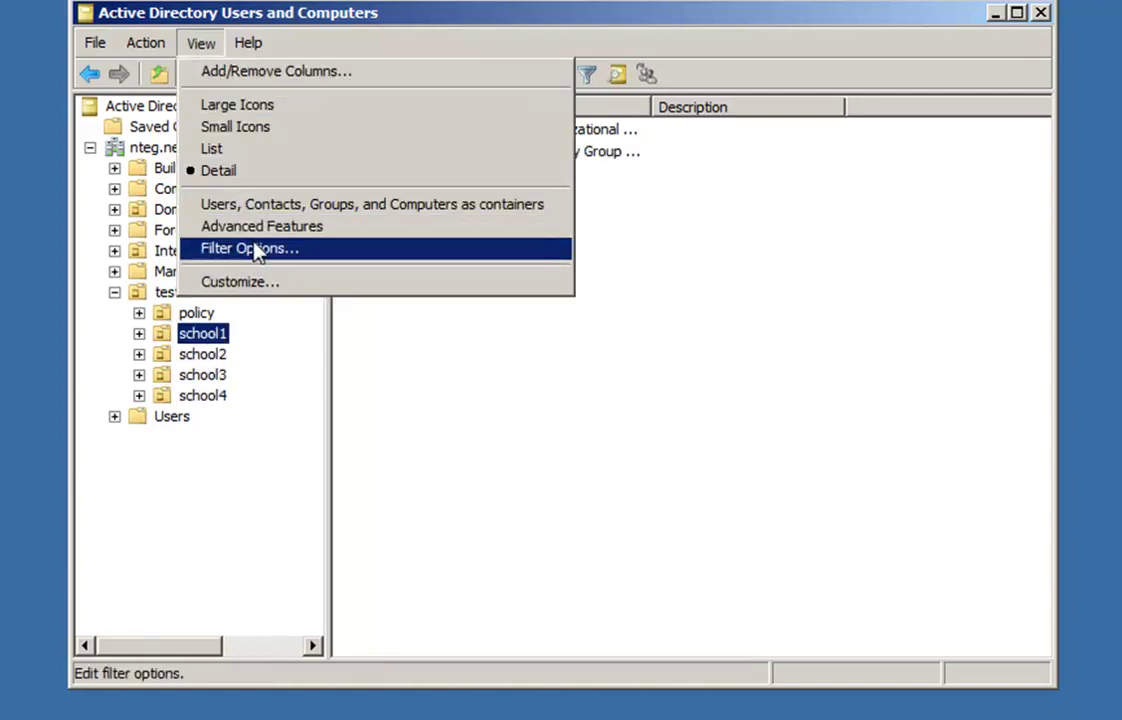
click(255, 281)
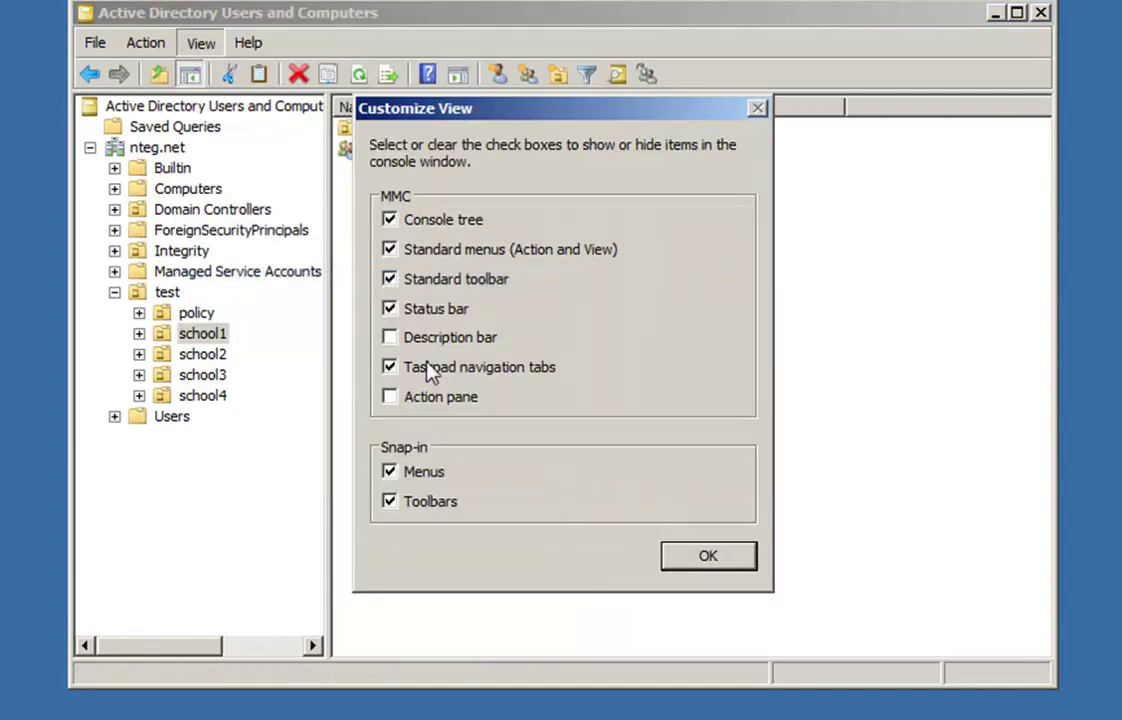
click(395, 339)
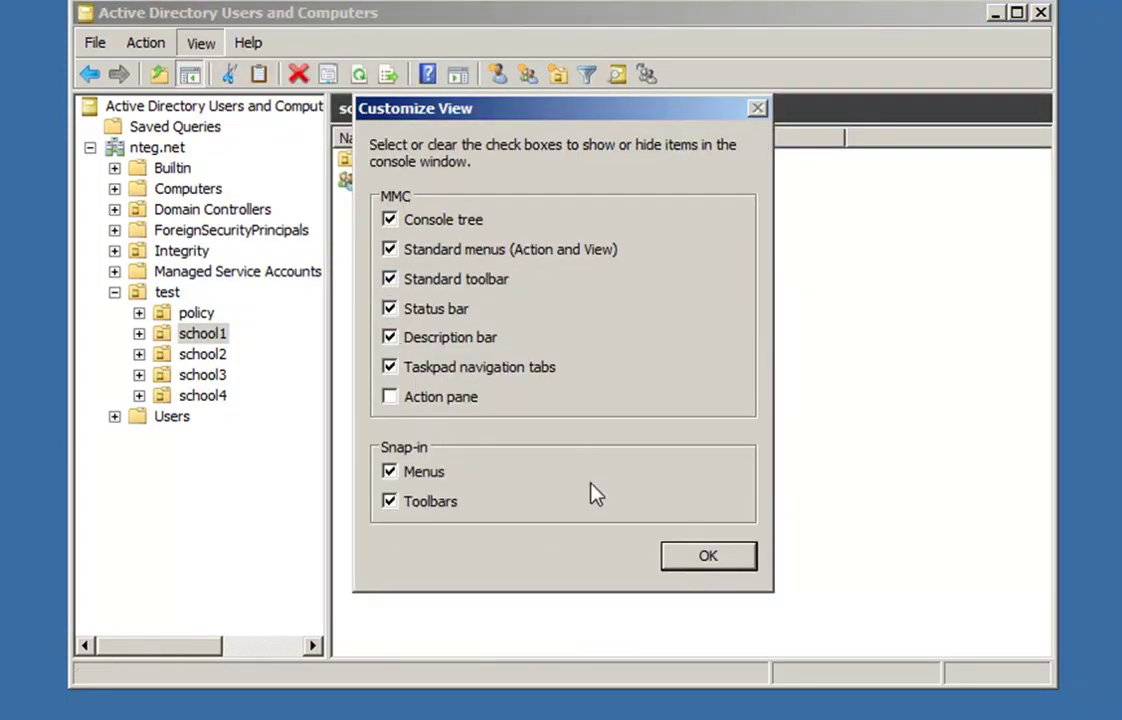
click(690, 559)
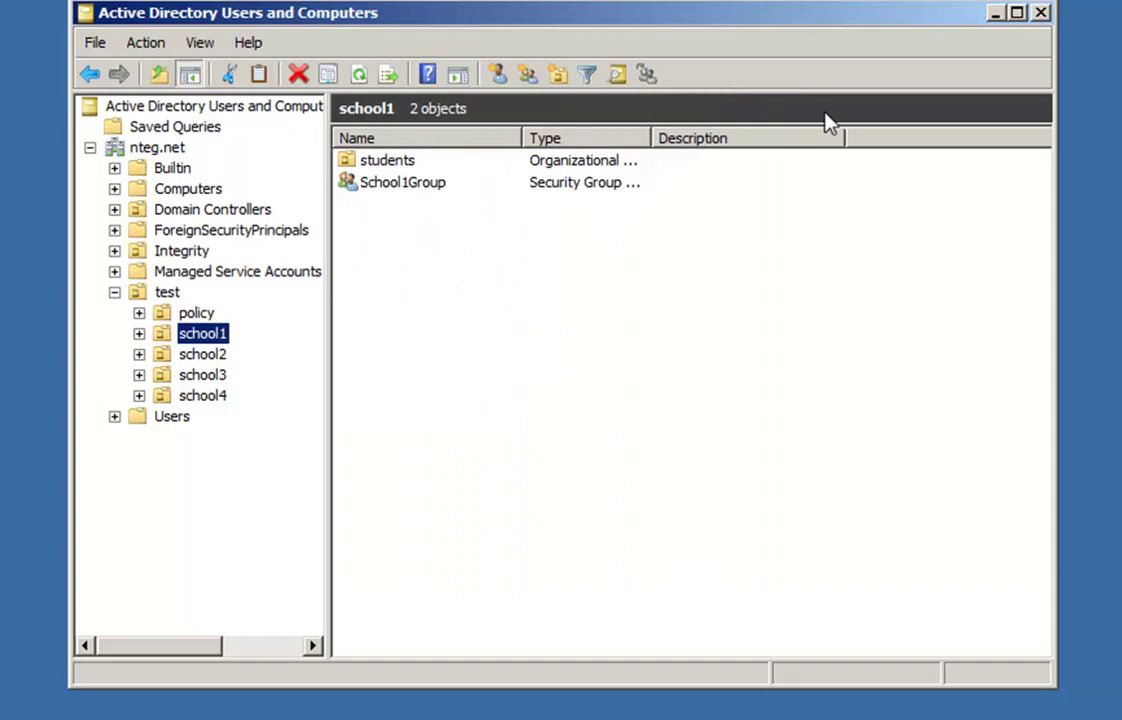
Step: View school4, then the test OU's 11 objects, and bring up Filter Options
click(213, 398)
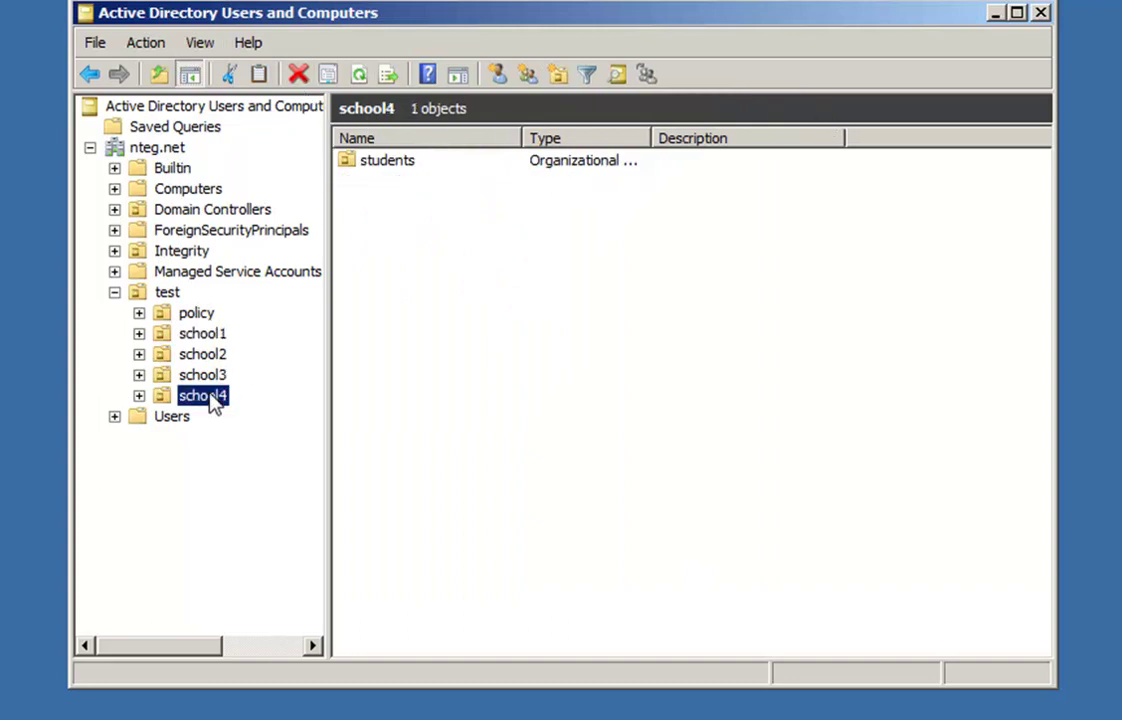
click(166, 293)
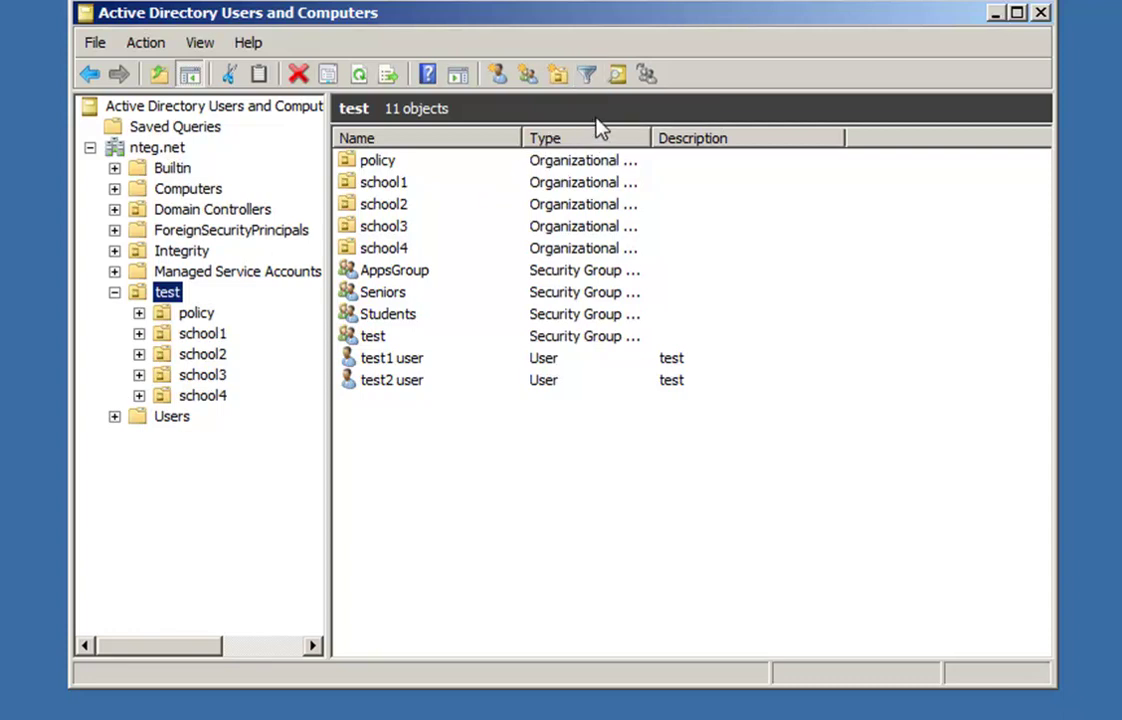
click(588, 78)
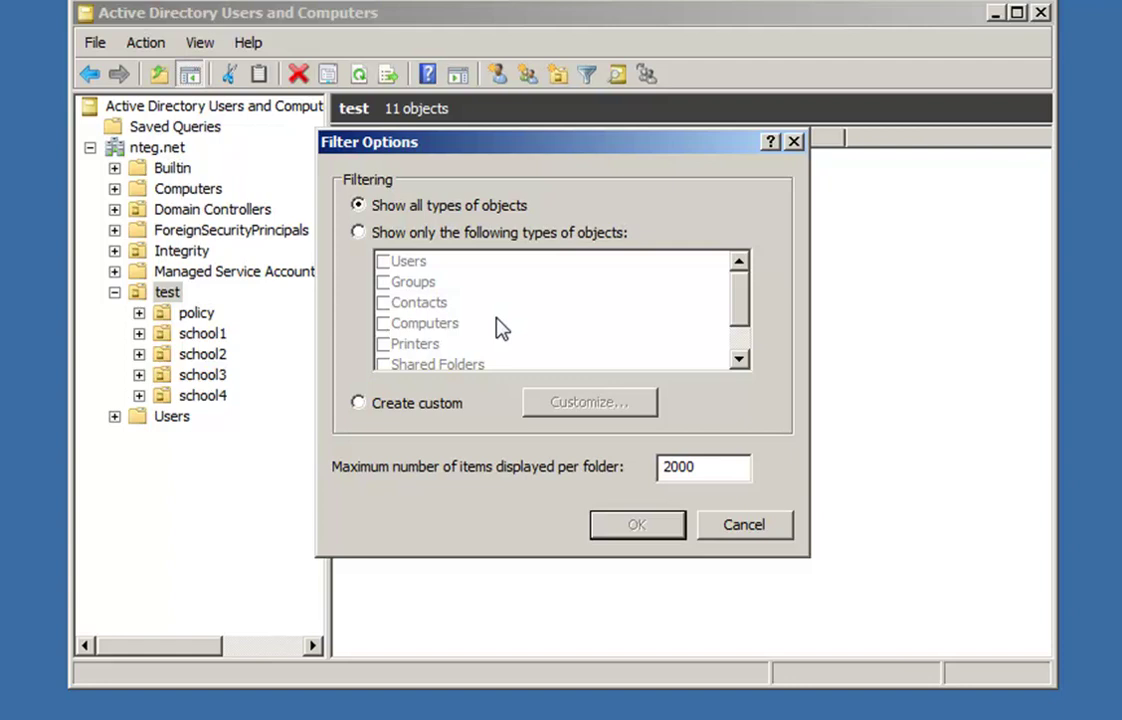
Step: Filter the object list to show only Users objects
click(732, 472)
drag(740, 466, 593, 465)
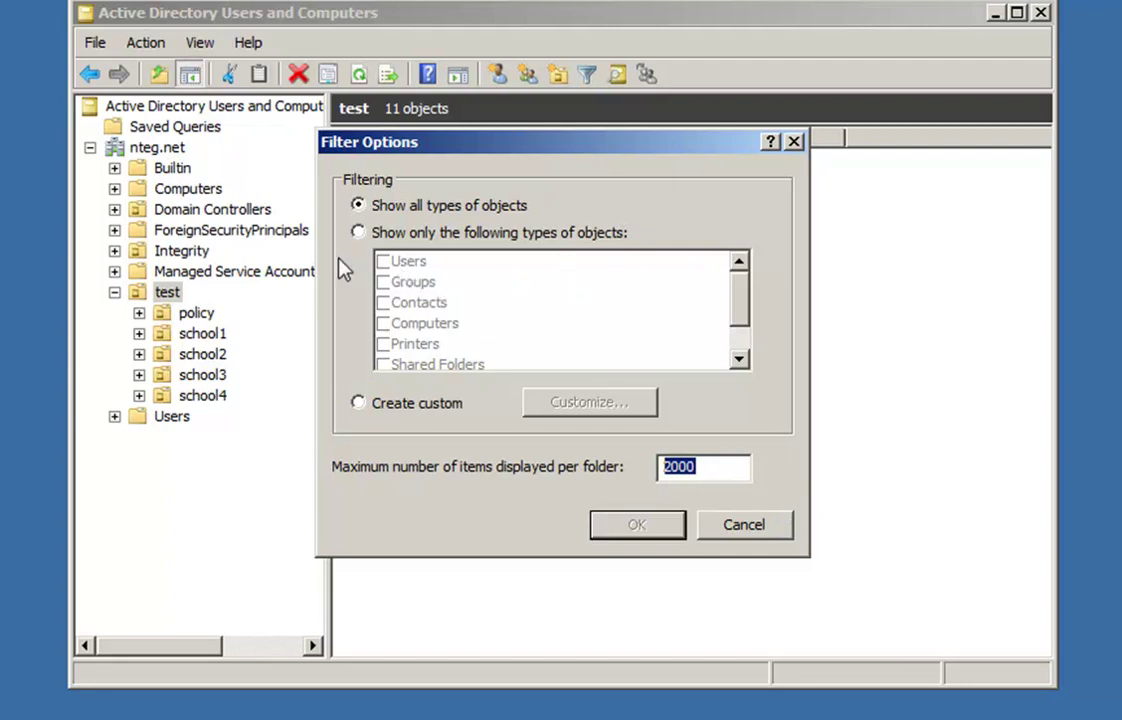
drag(592, 153, 717, 159)
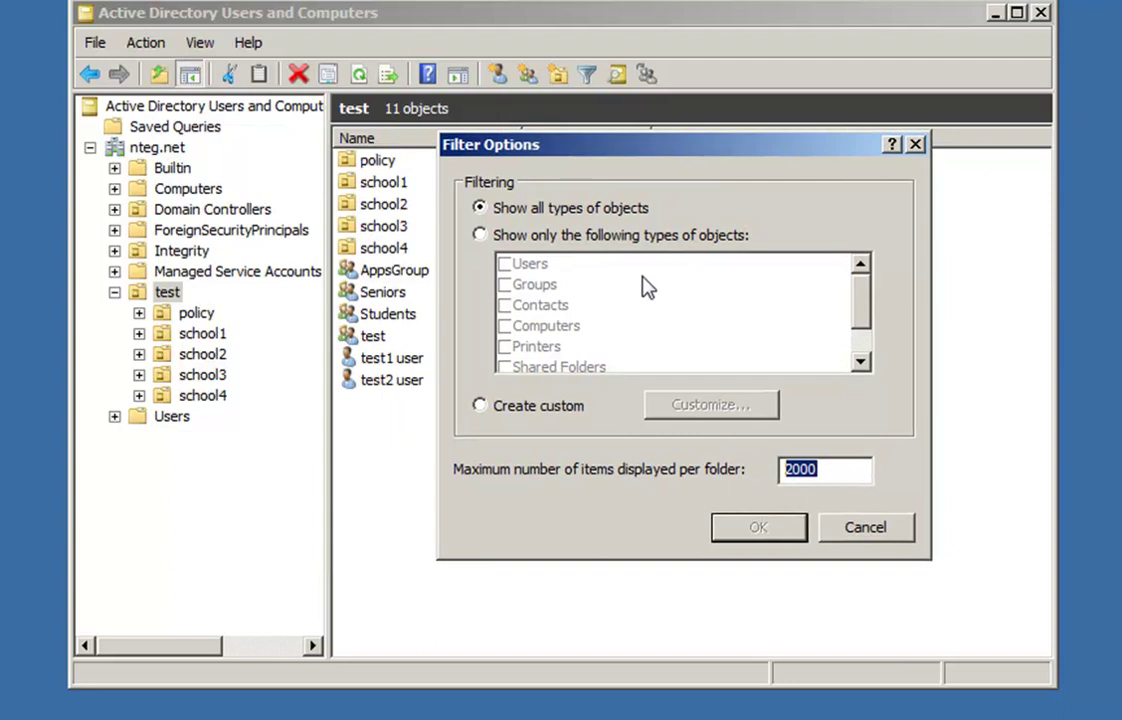
click(521, 239)
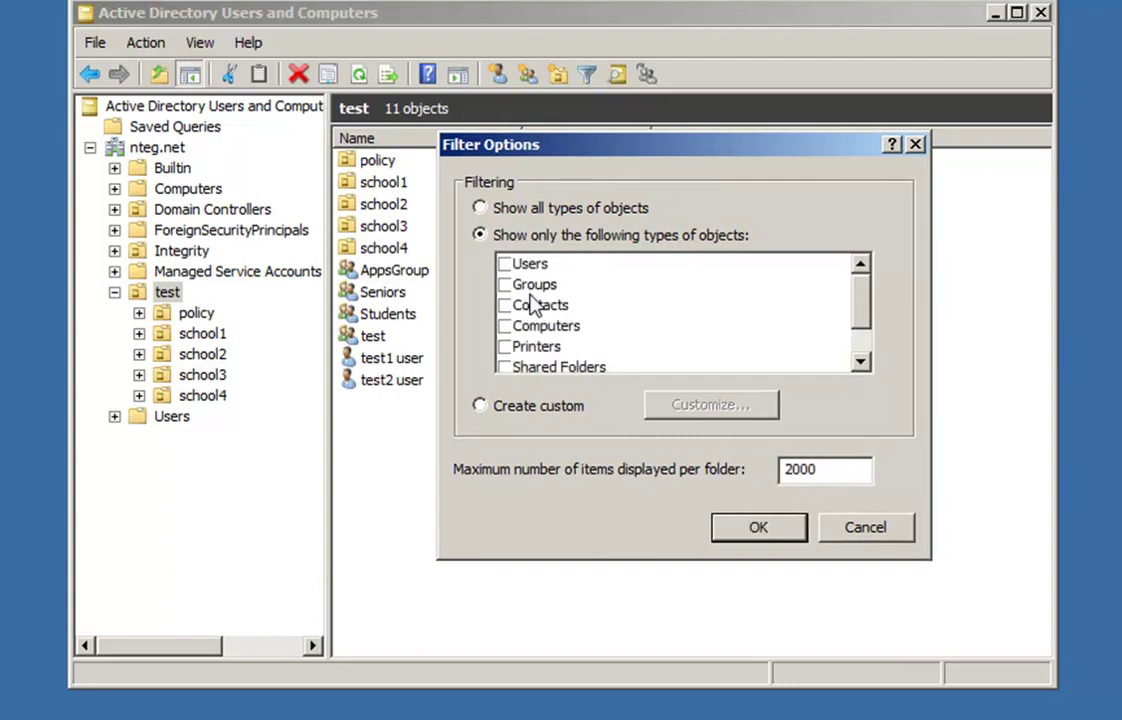
click(504, 264)
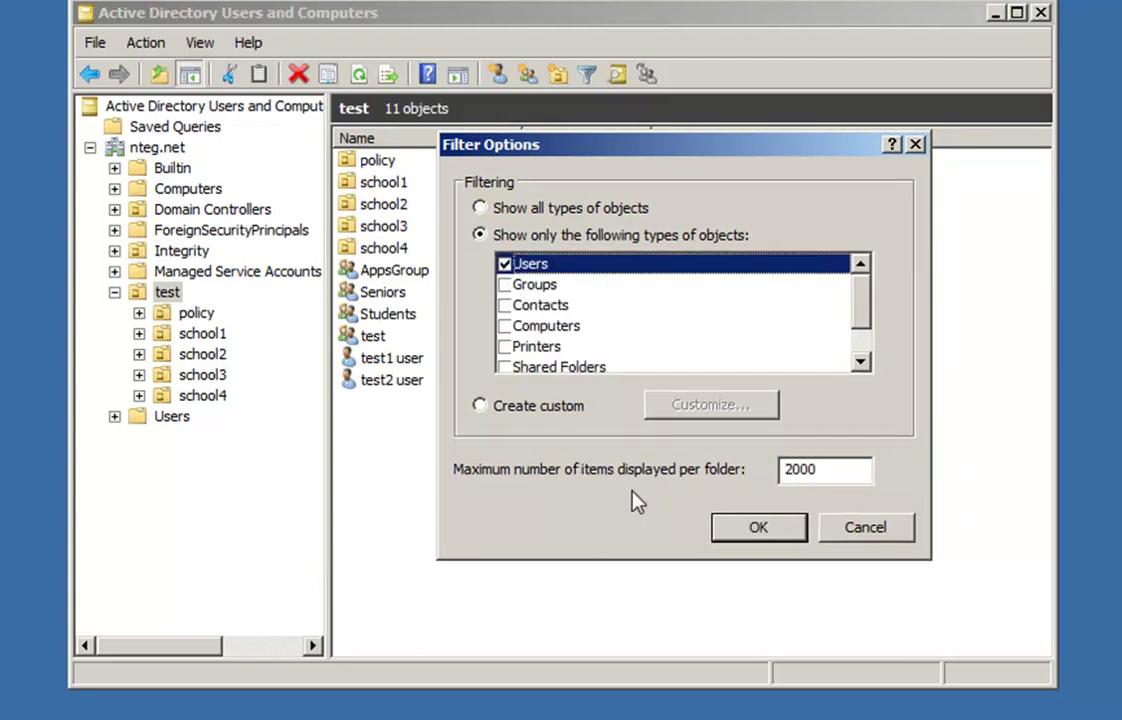
click(736, 527)
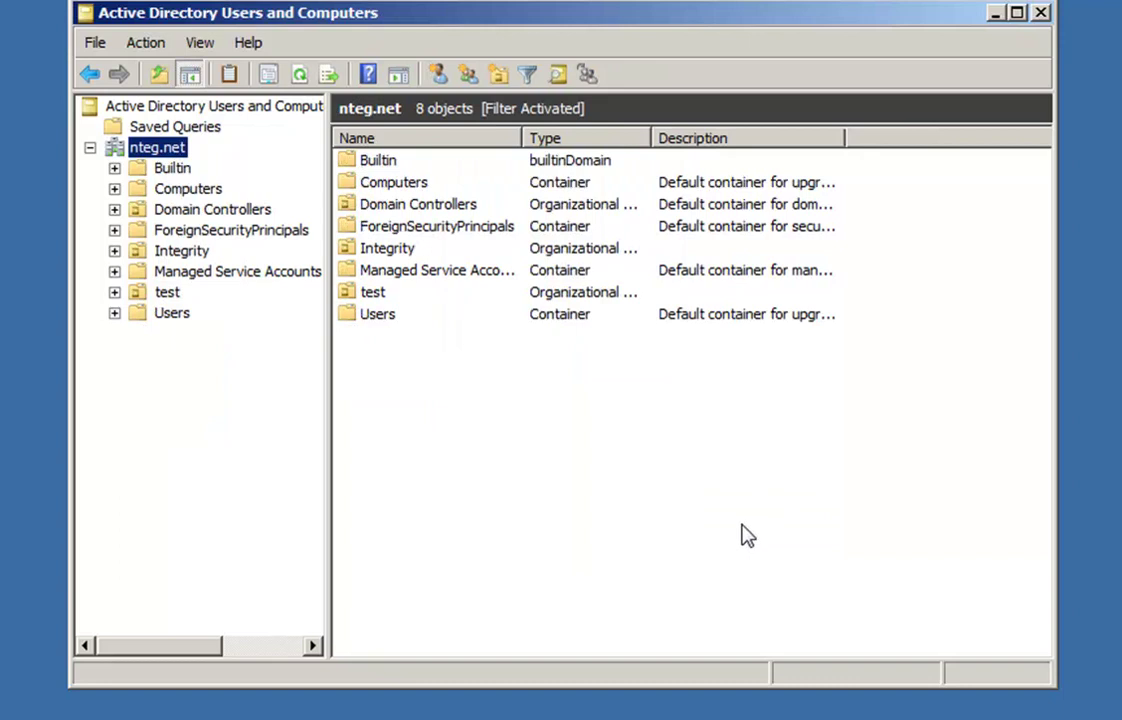
Step: Browse the filtered test OU, now 7 objects, and reopen Filter Options
click(114, 292)
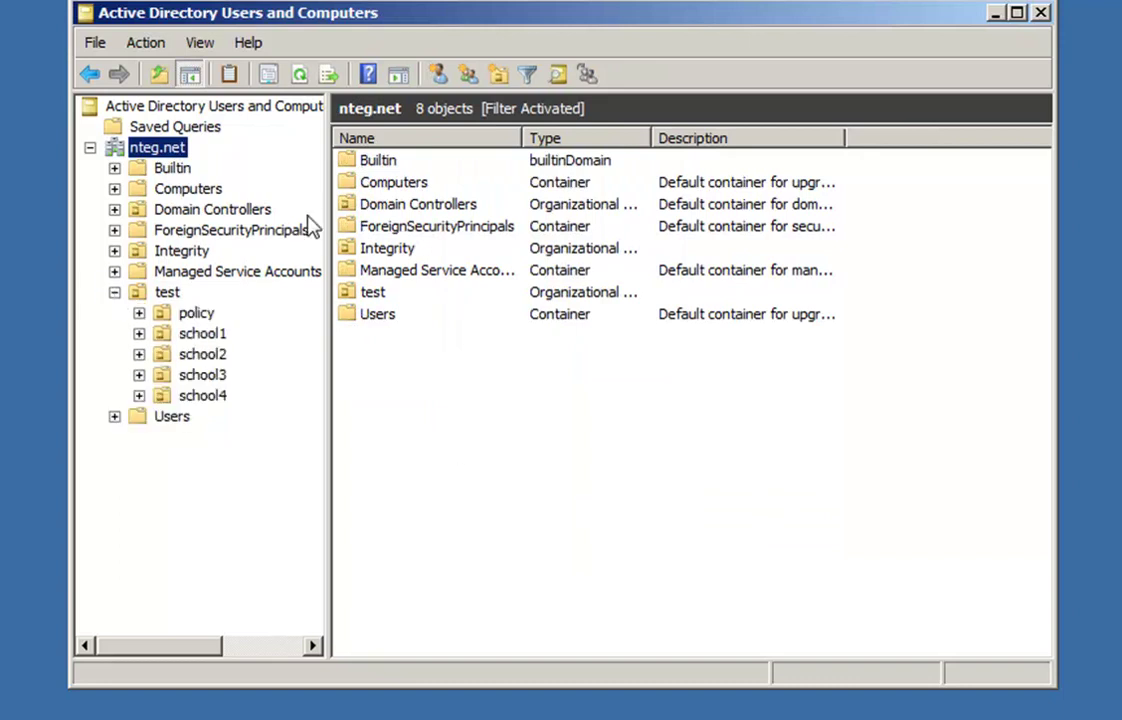
click(171, 276)
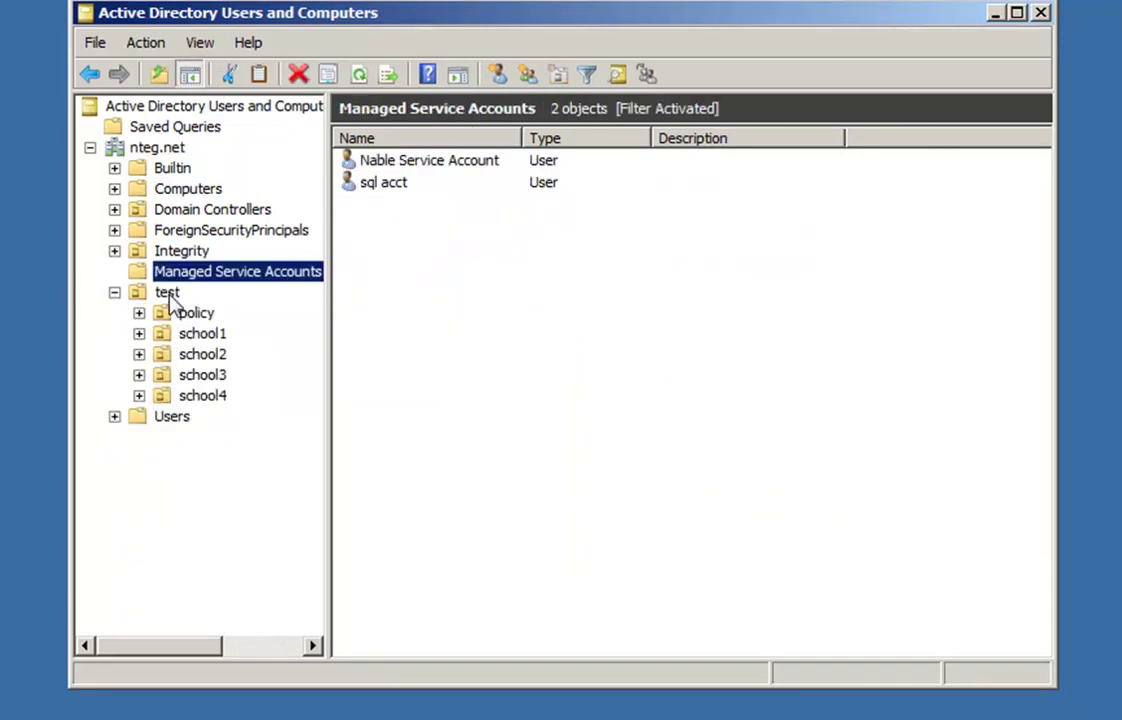
click(167, 292)
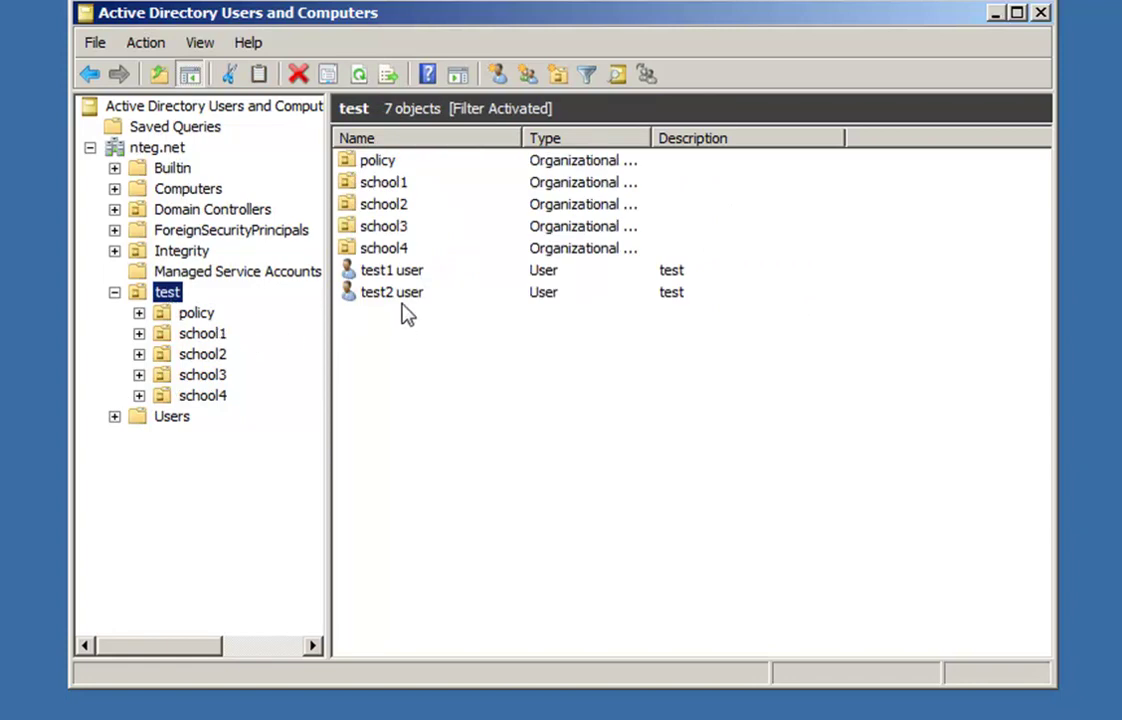
click(588, 76)
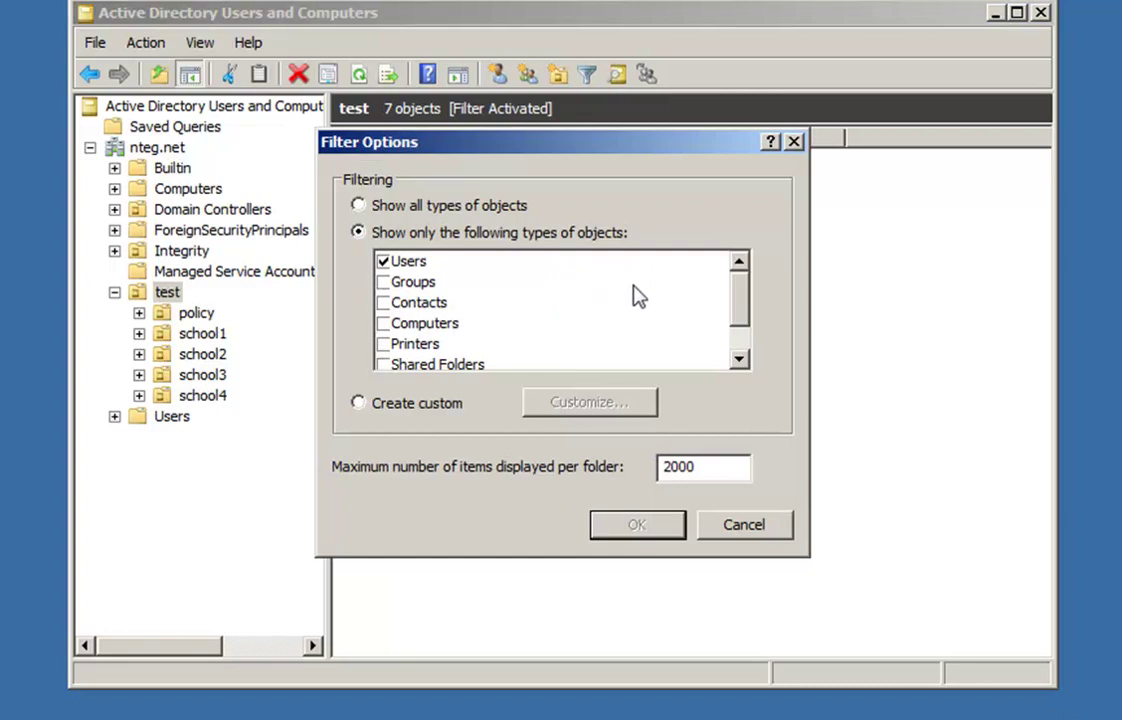
Step: Change the filter from Users to Groups only, view the test OU's nine objects, and reopen Filter Options
click(383, 261)
click(383, 283)
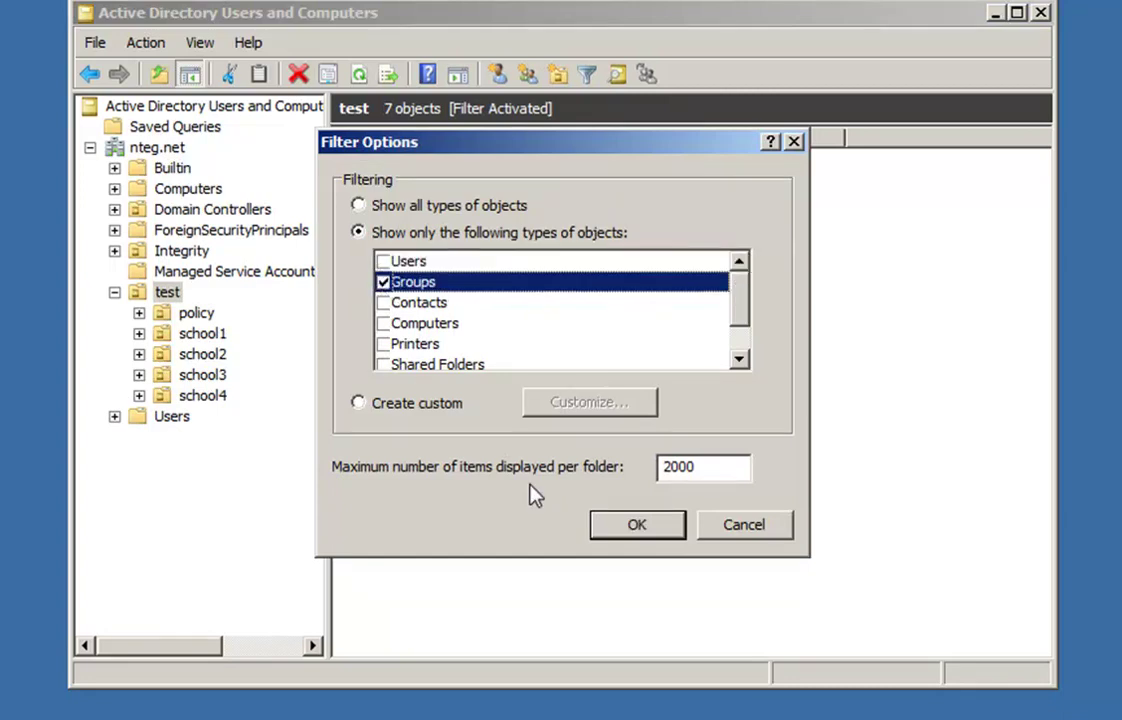
click(610, 523)
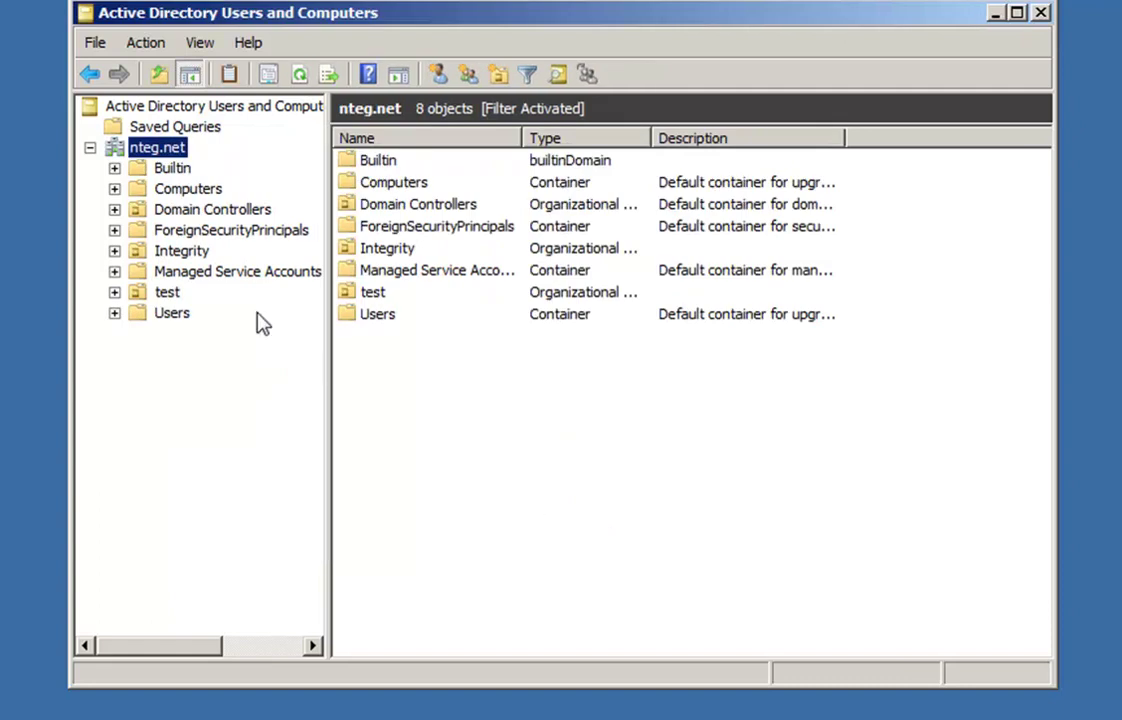
click(158, 295)
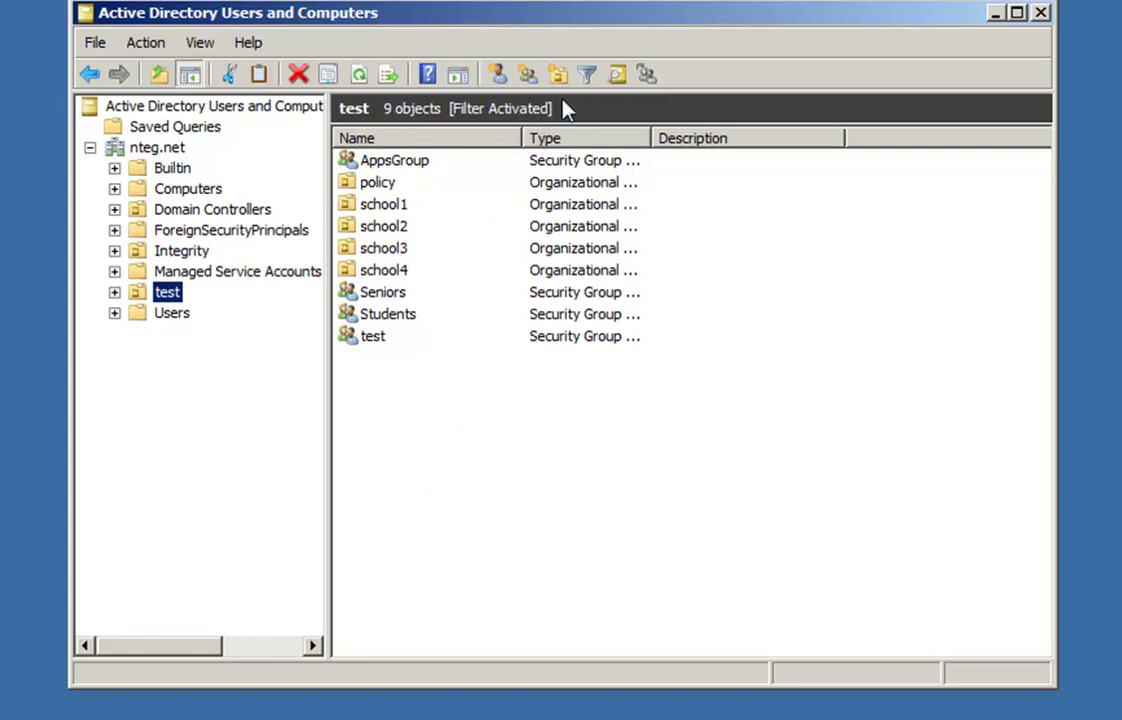
click(587, 76)
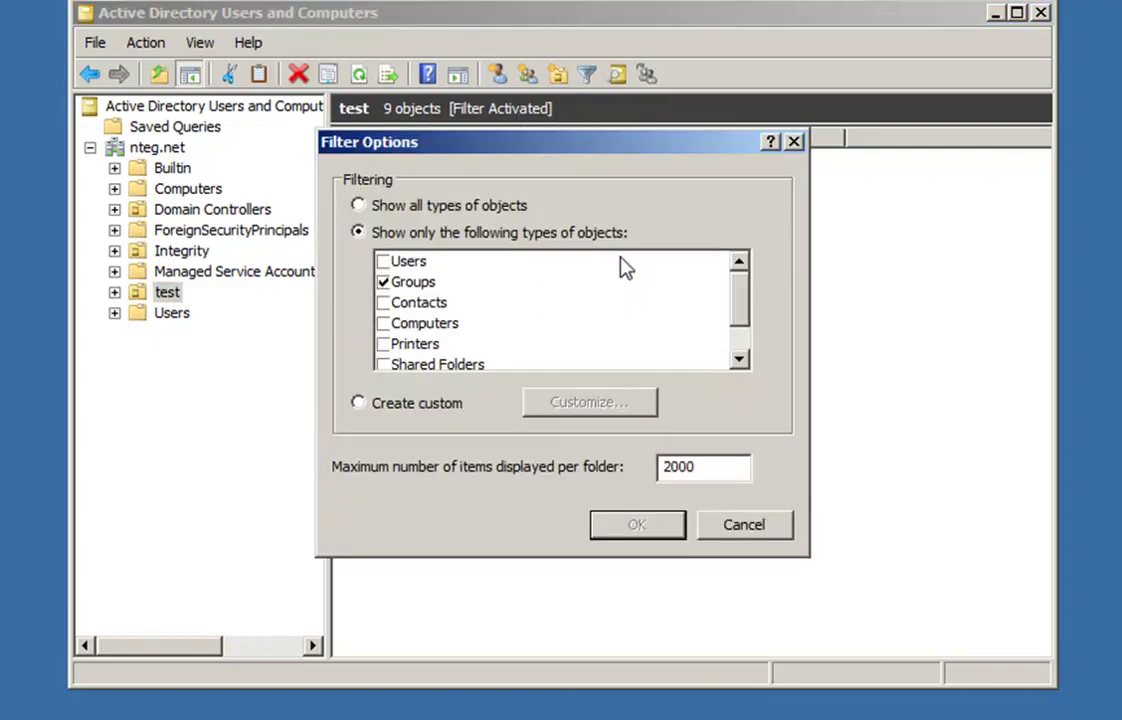
click(383, 283)
click(358, 205)
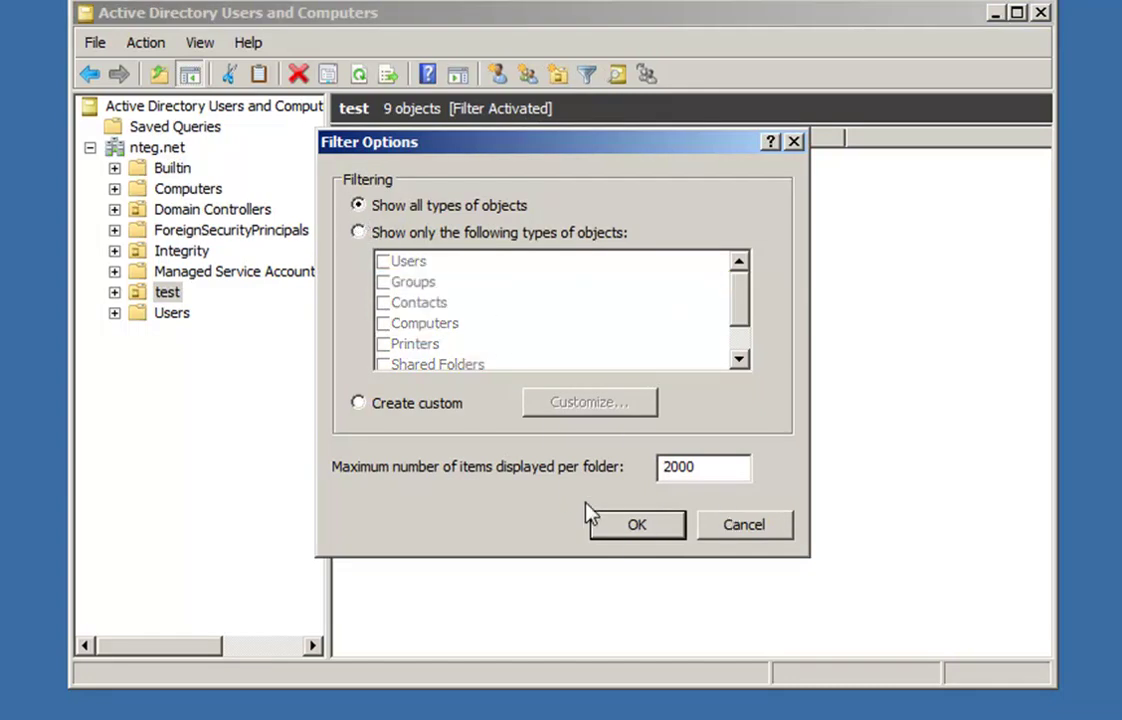
click(643, 535)
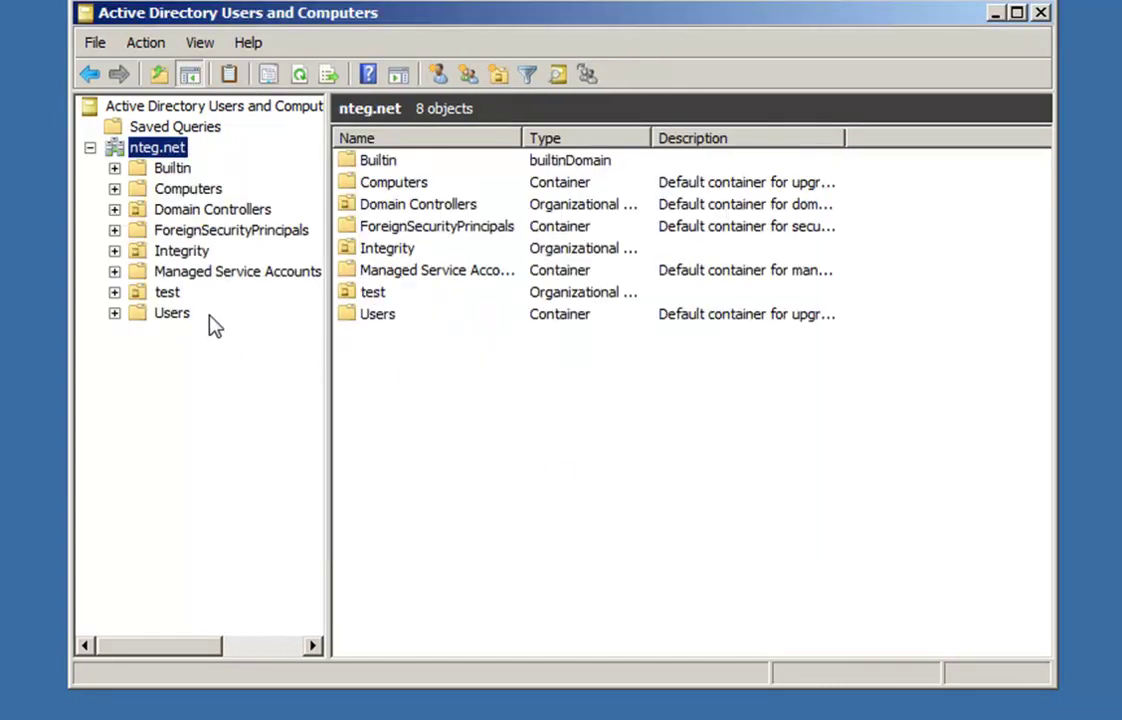
click(170, 292)
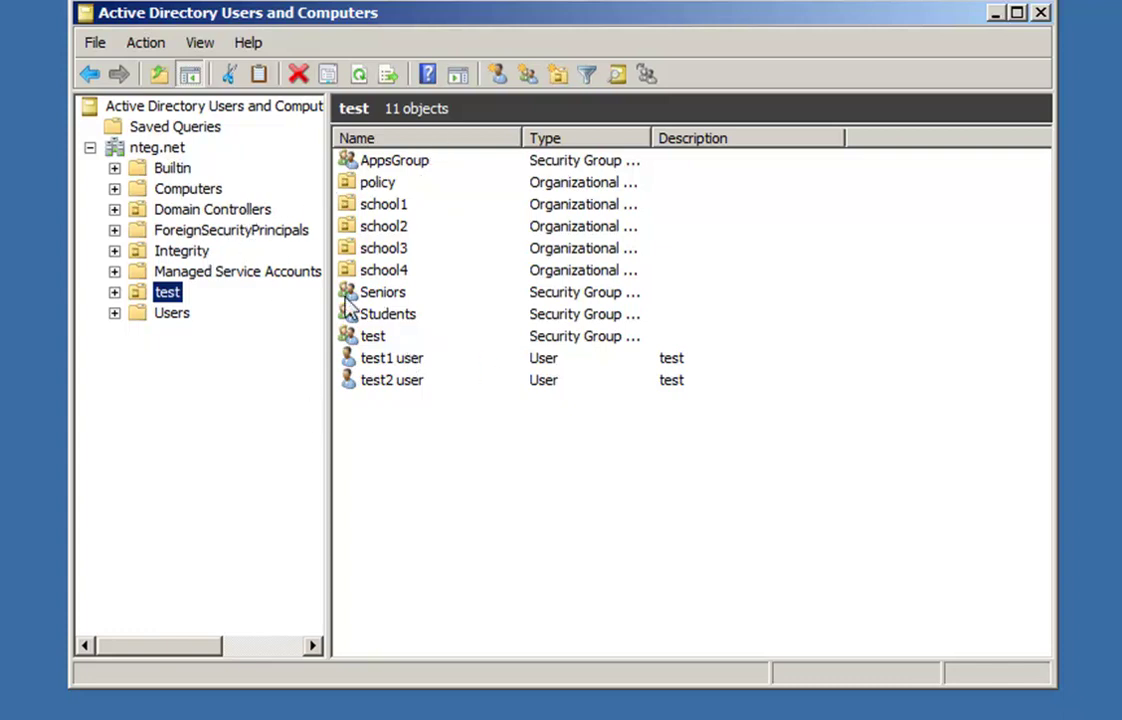
click(148, 147)
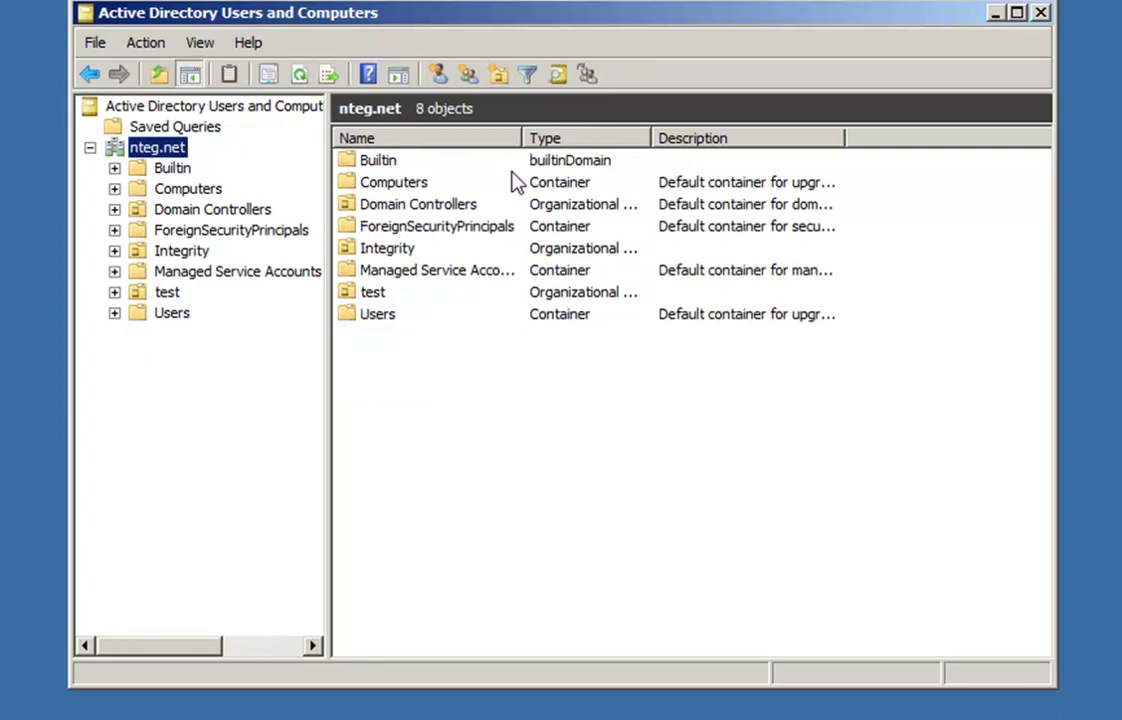
click(558, 76)
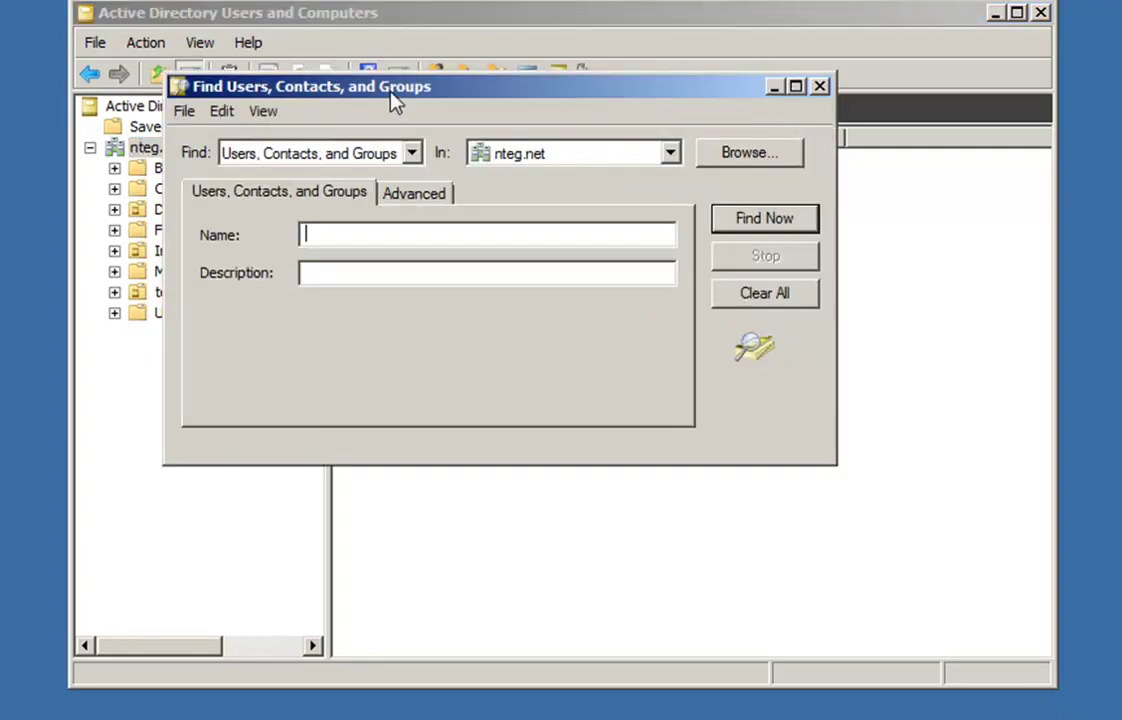
drag(392, 97, 535, 189)
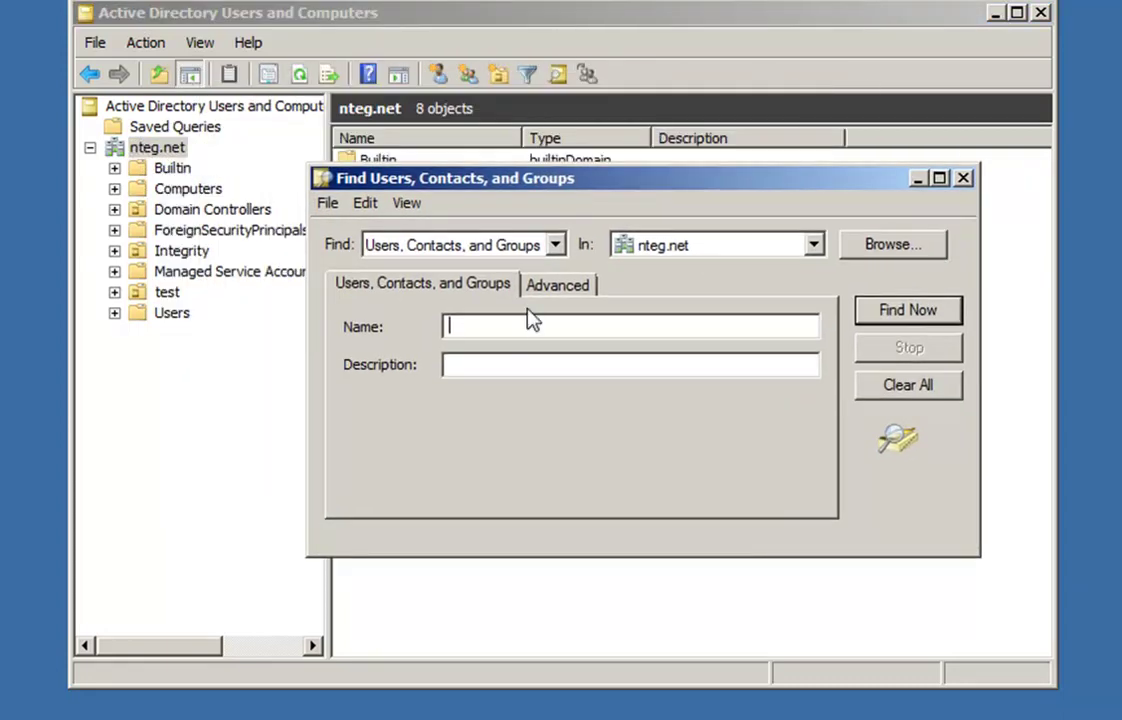
click(555, 246)
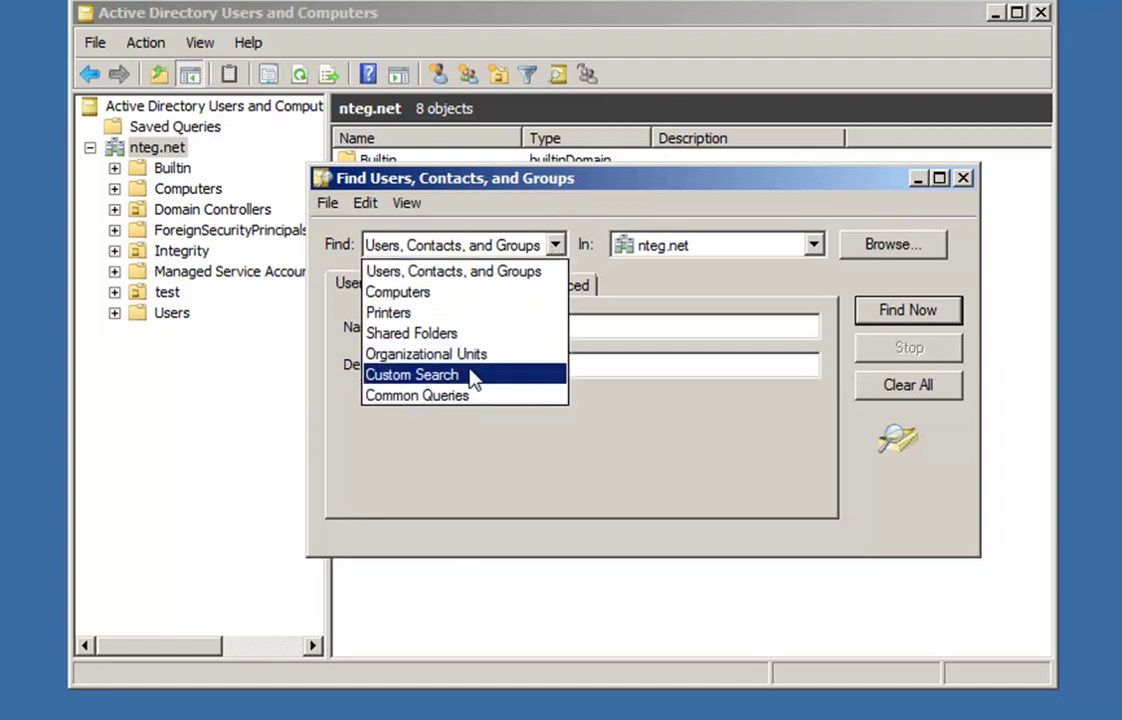
click(500, 271)
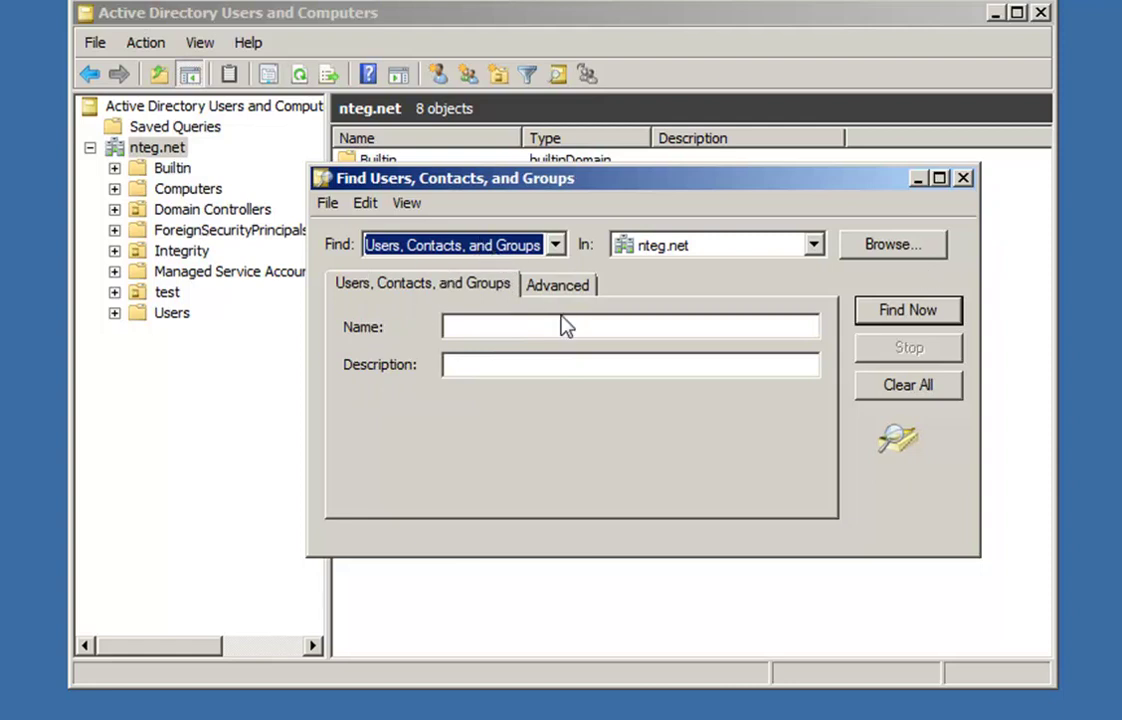
click(515, 329)
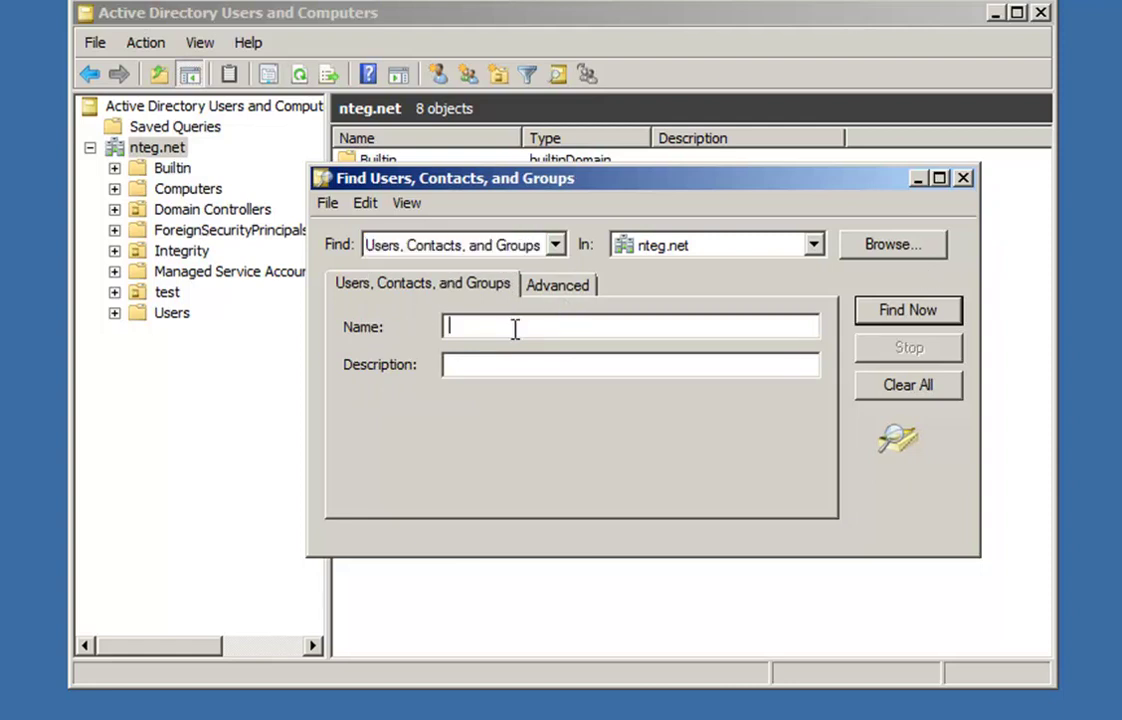
text(msulliv an)
click(924, 316)
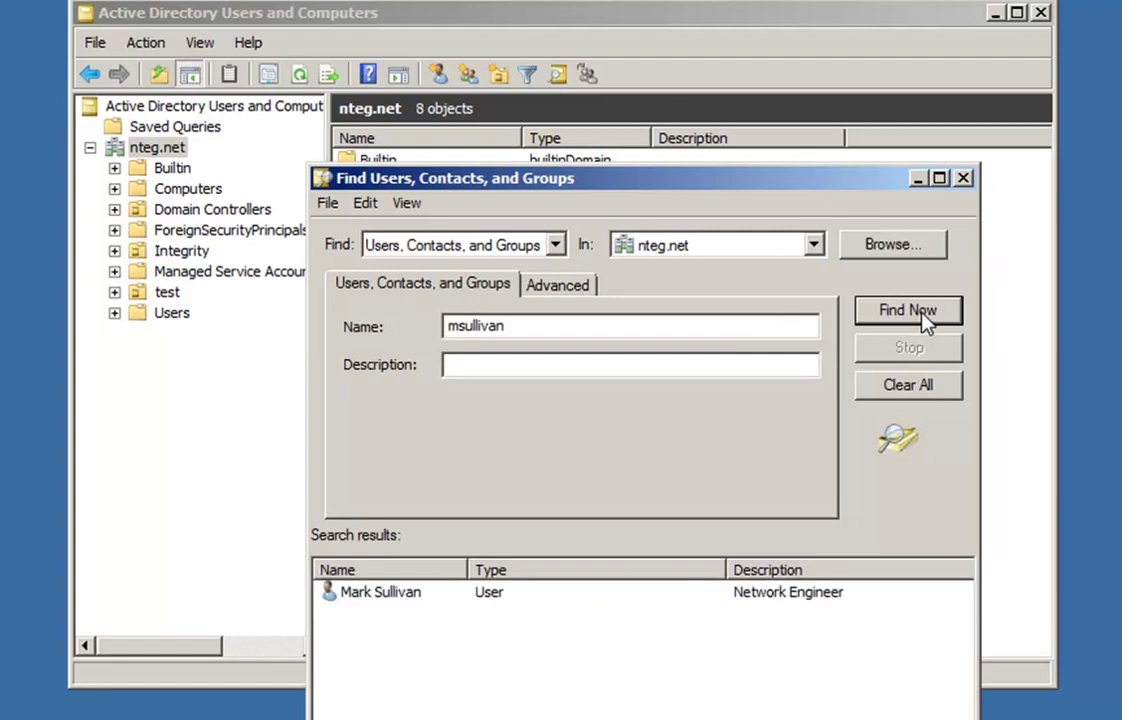
click(403, 594)
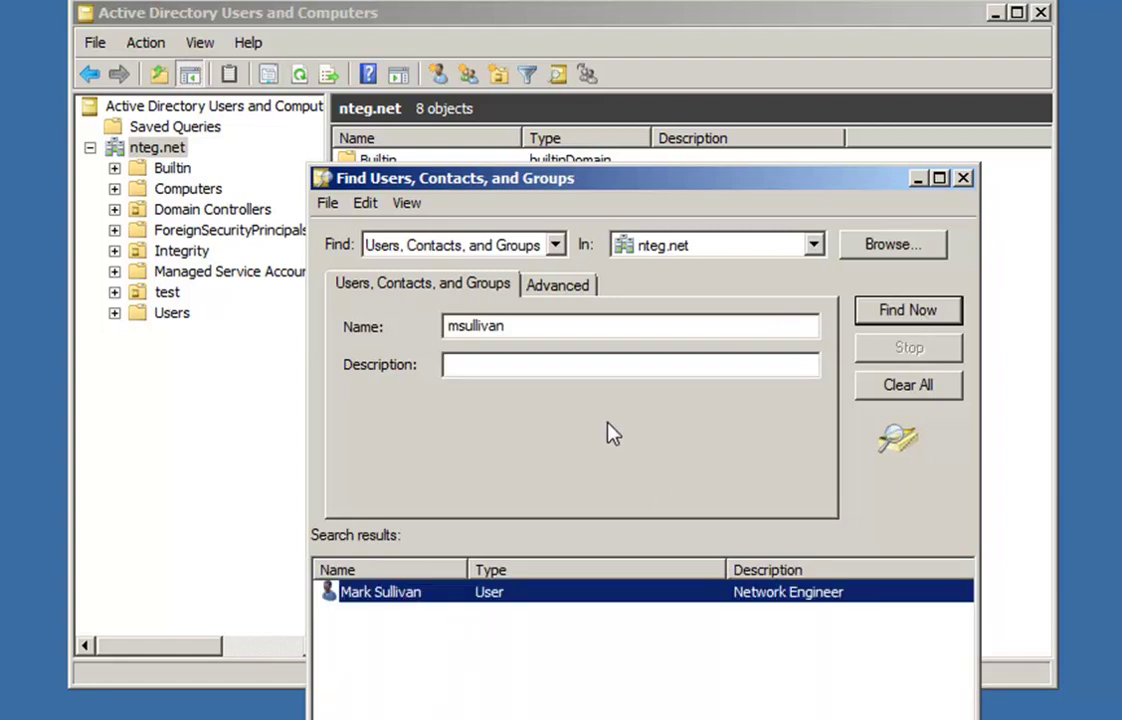
key(Tab)
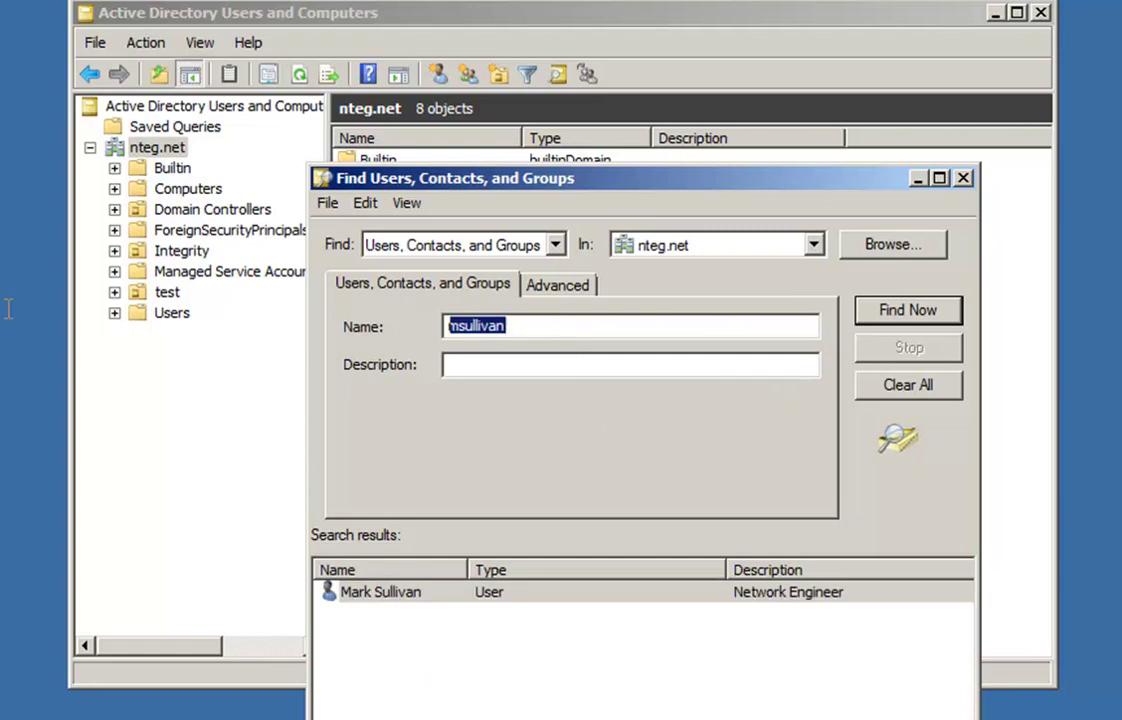
text(mark)
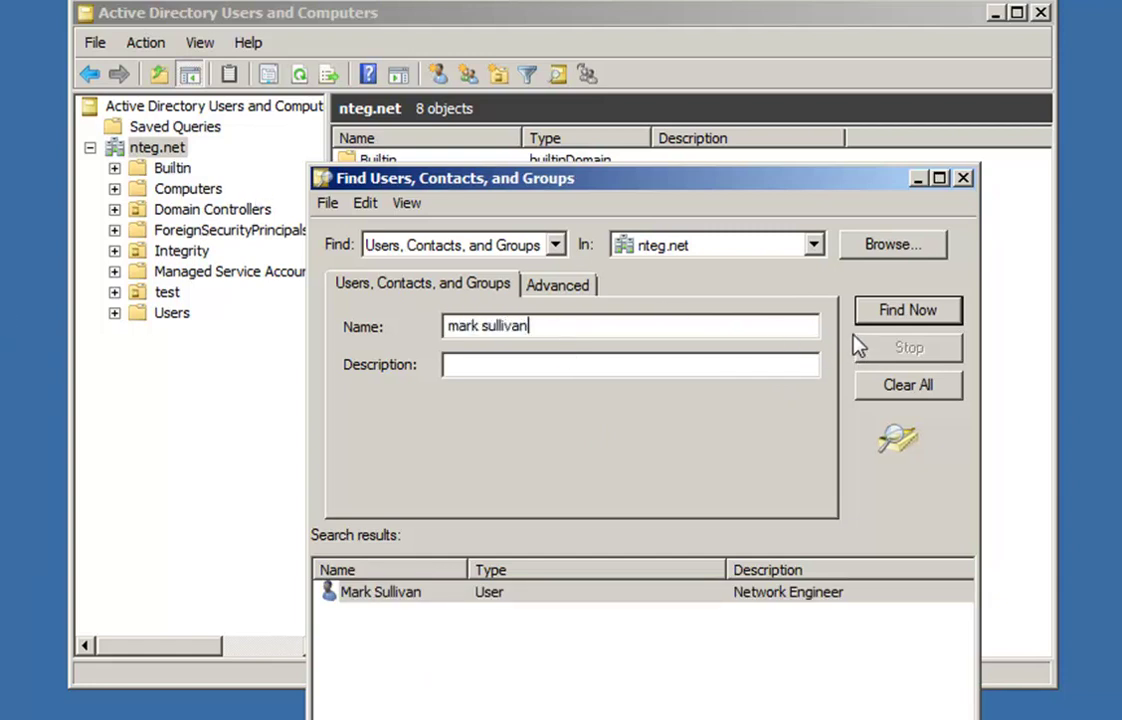
click(879, 313)
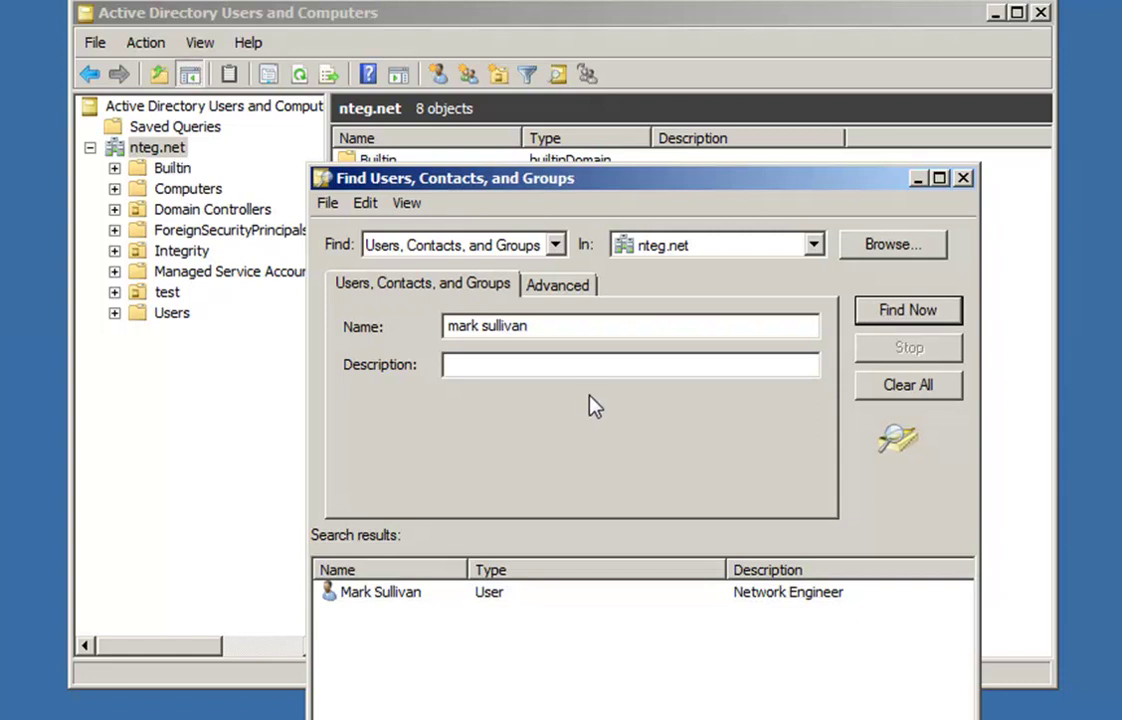
click(416, 593)
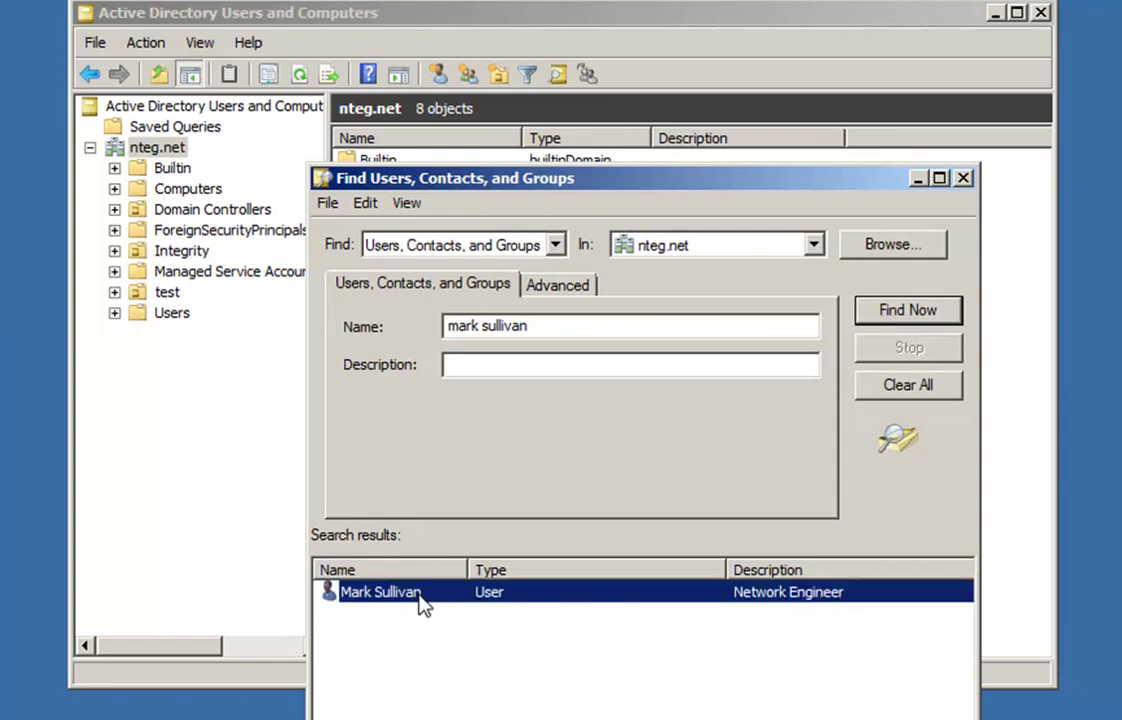
drag(507, 193, 467, 91)
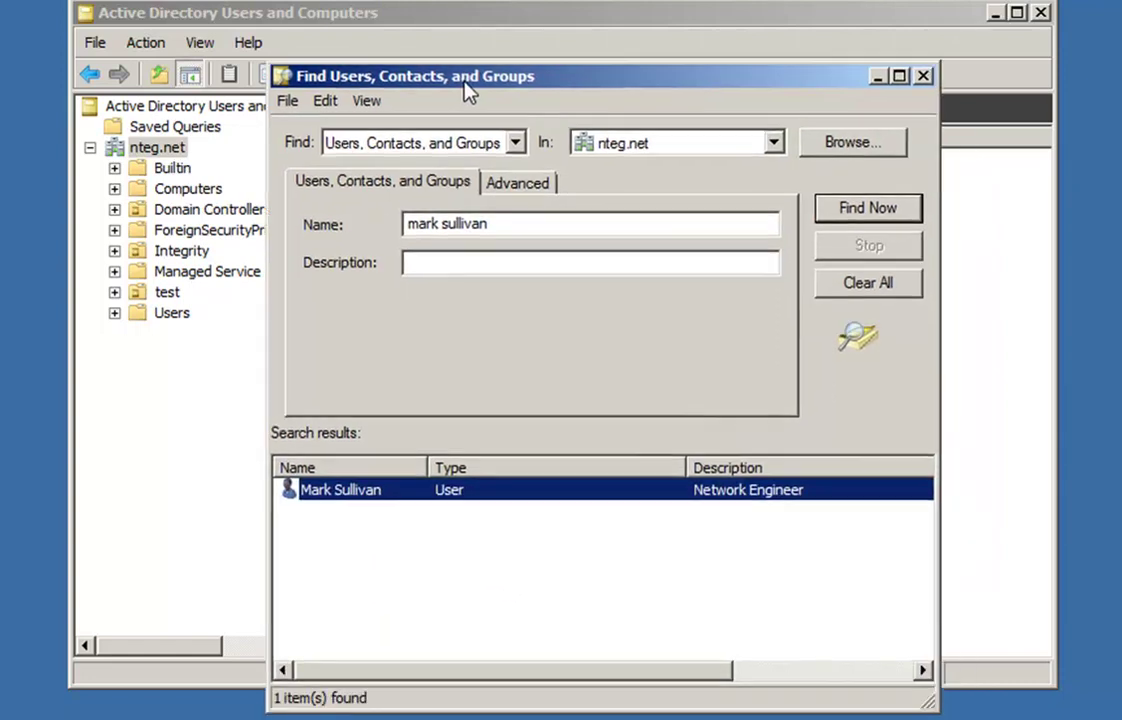
right_click(421, 500)
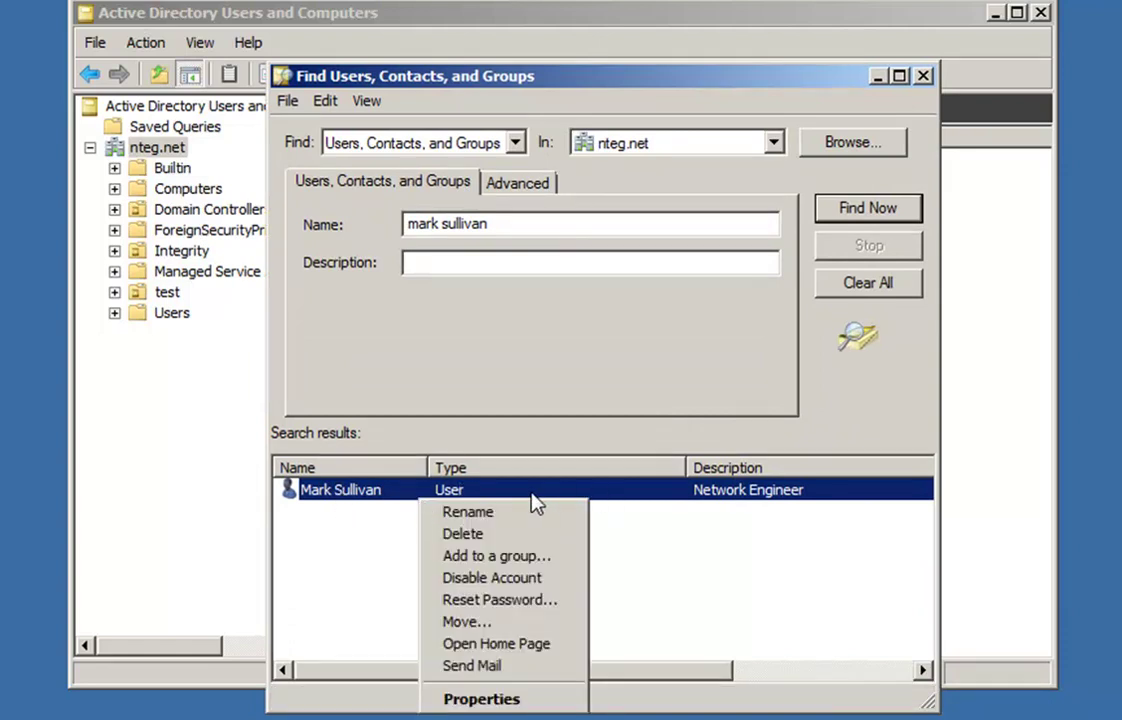
click(388, 490)
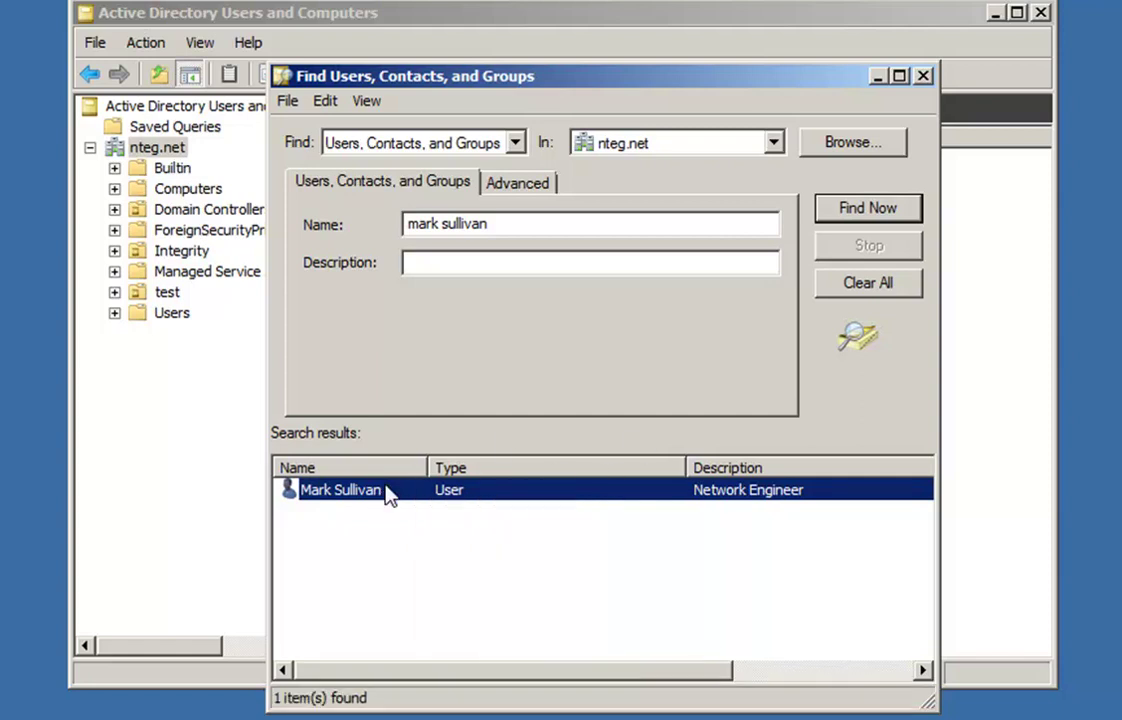
right_click(385, 490)
click(441, 697)
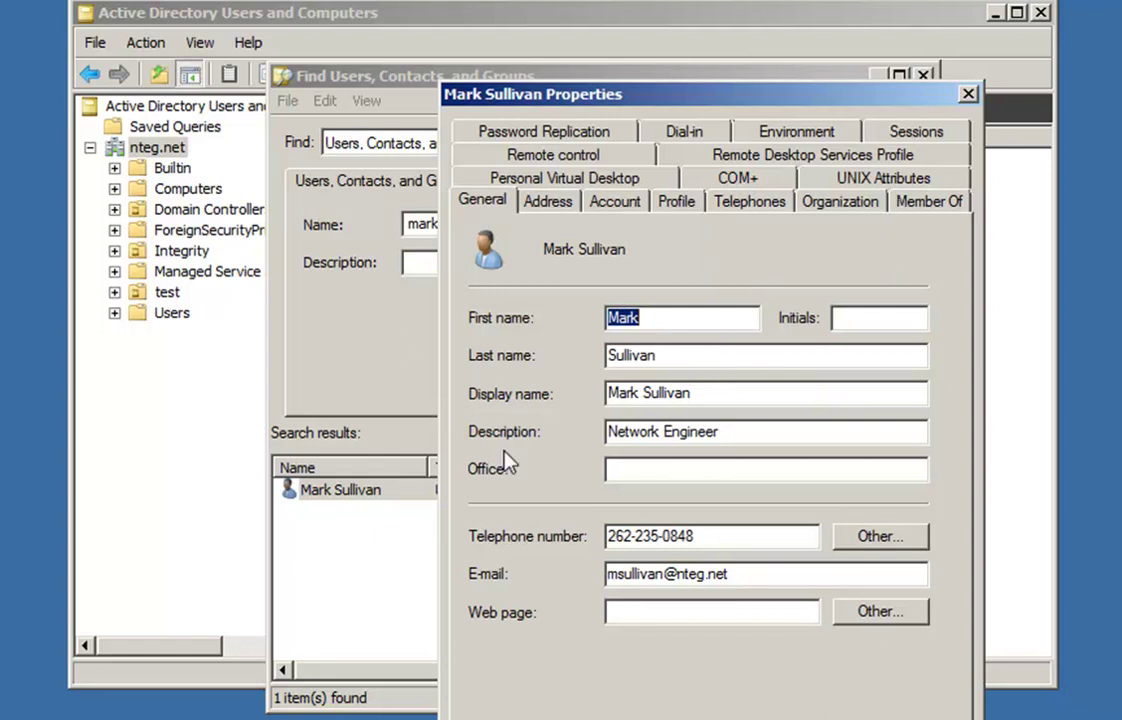
key(Escape)
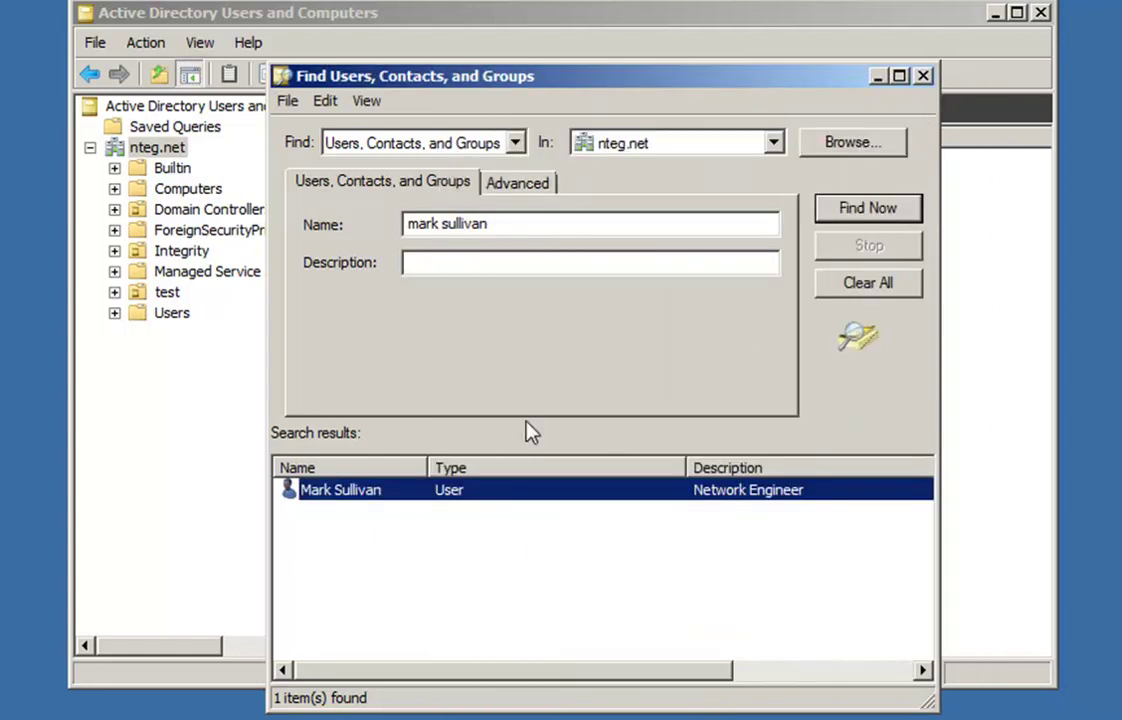
click(921, 77)
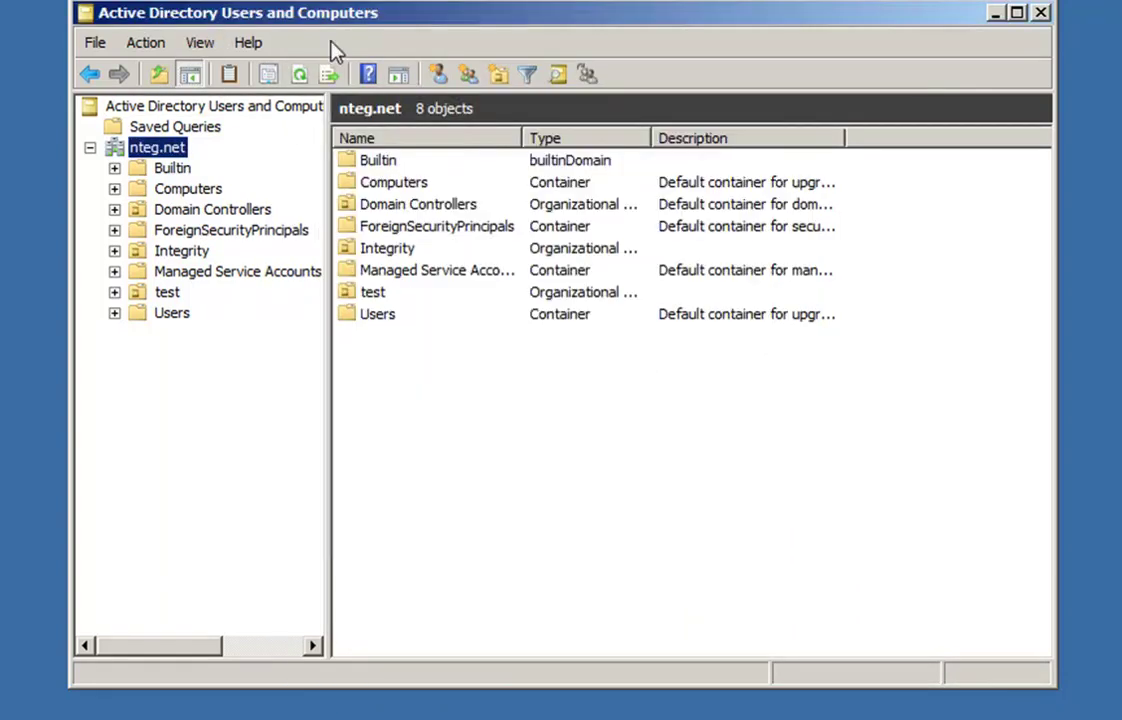
Step: Turn on View > Advanced Features and search for the user again by 'm'
click(196, 44)
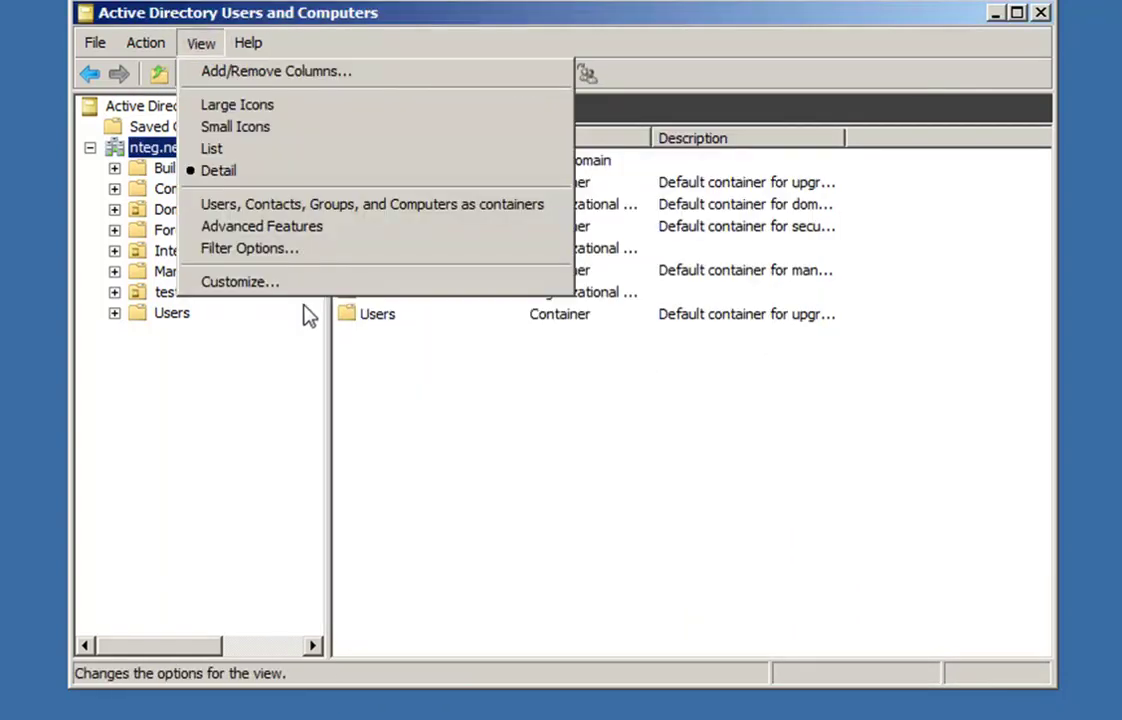
click(306, 229)
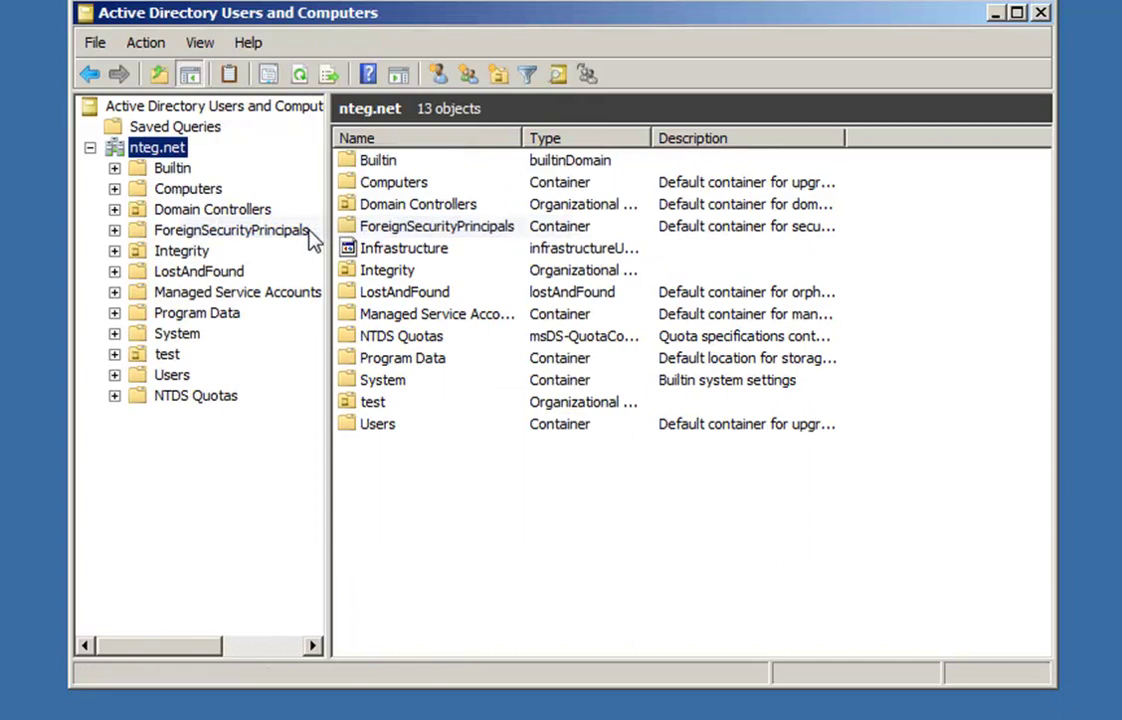
click(557, 74)
text(msullivan)
key(Return)
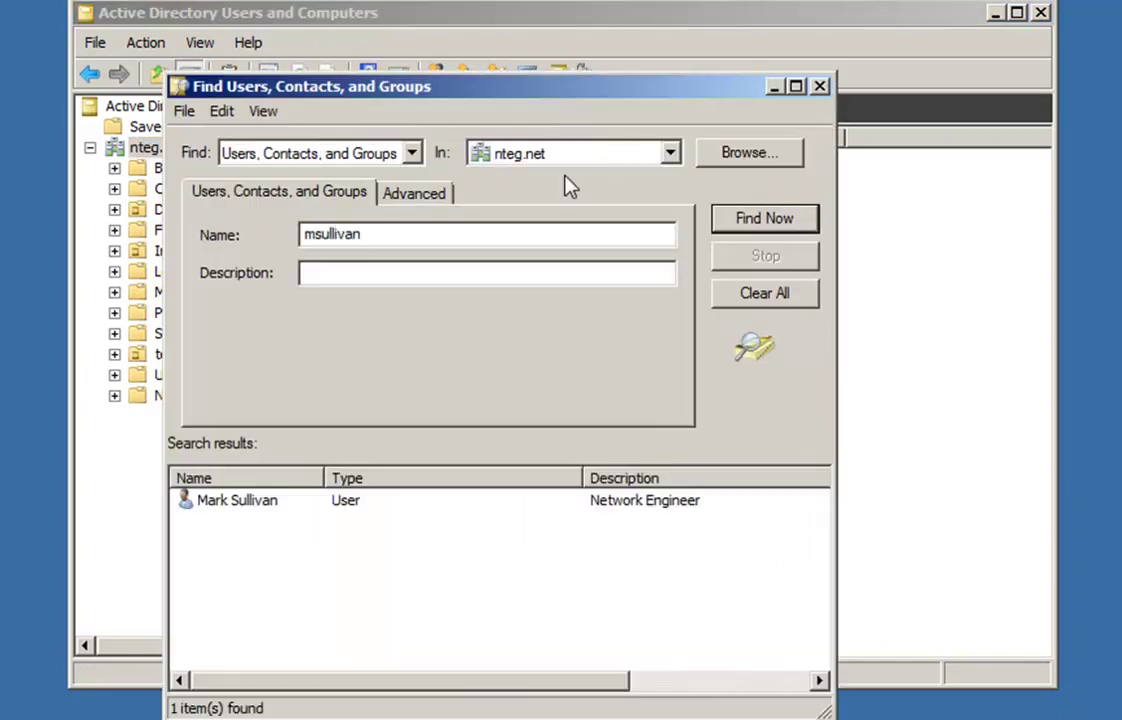
Step: Check the found user's canonical name on the Object tab, then close Properties and the search window
right_click(260, 503)
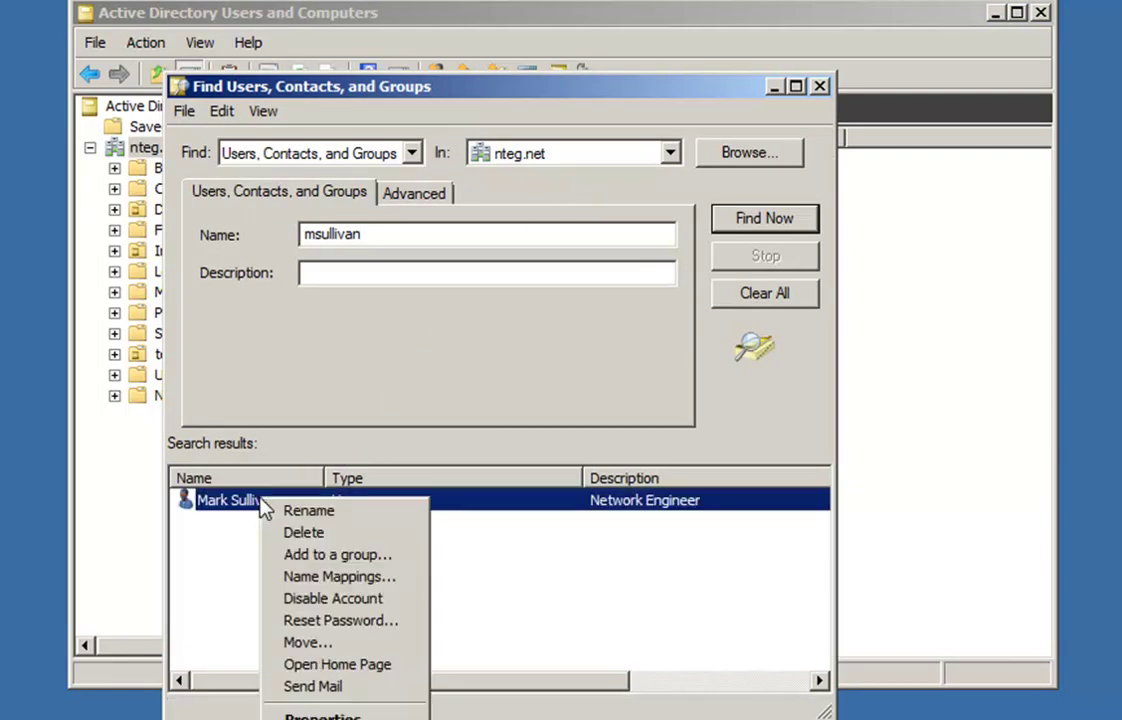
click(310, 715)
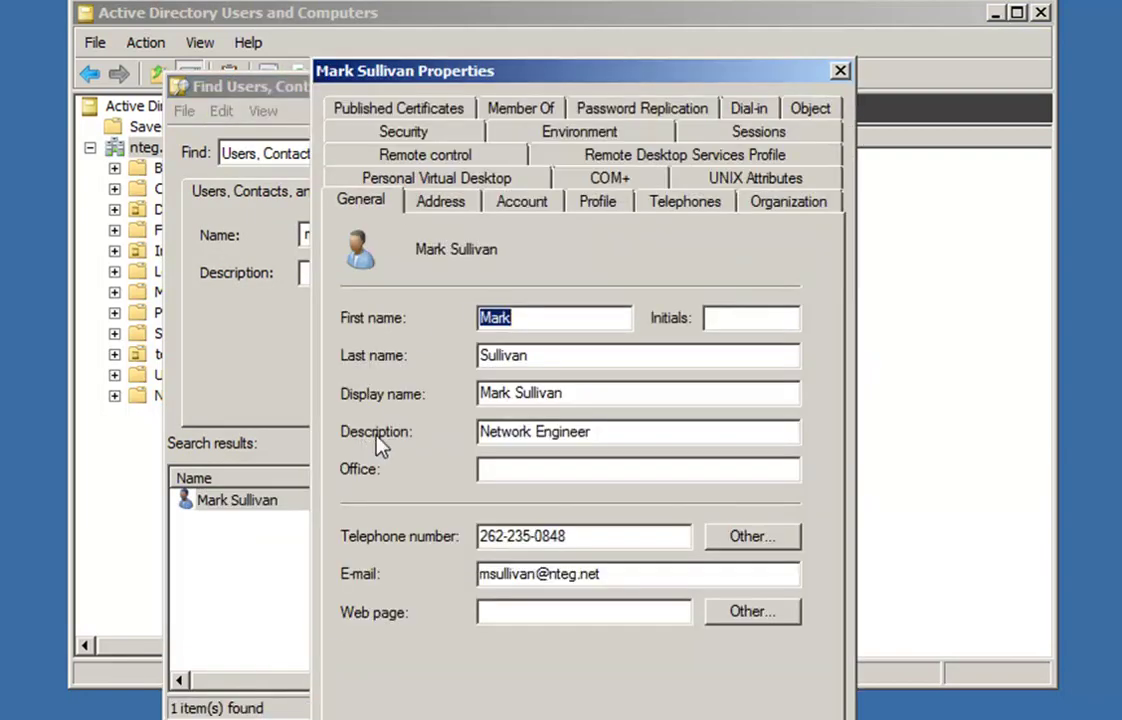
click(806, 110)
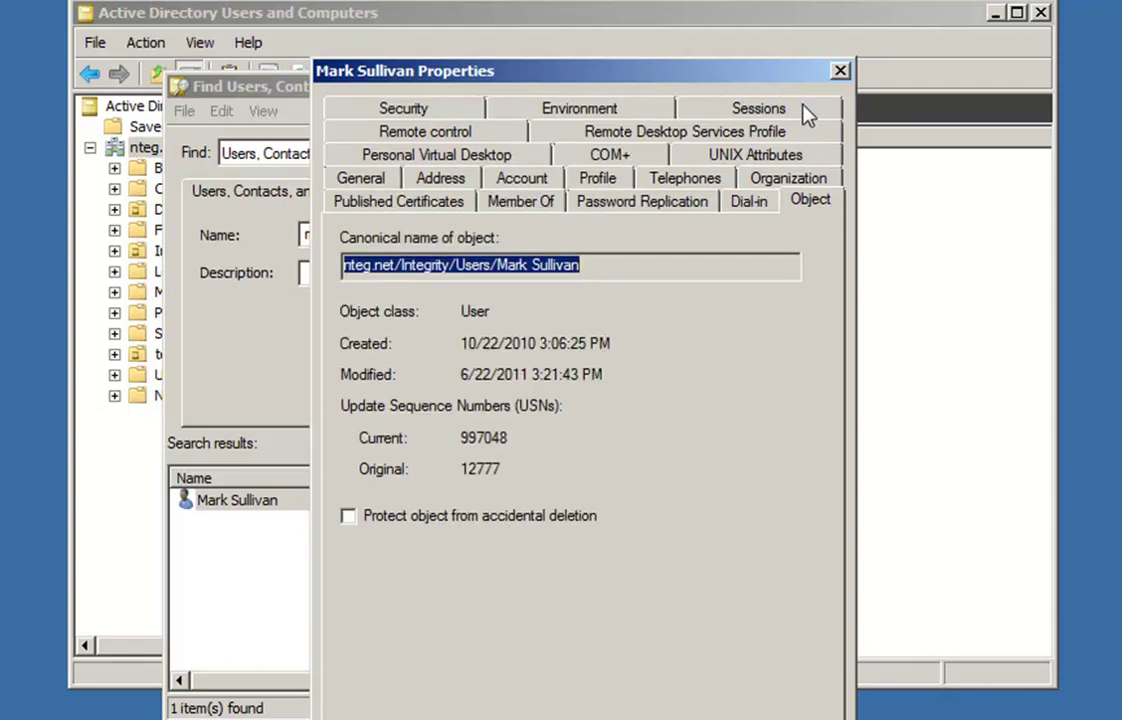
click(618, 262)
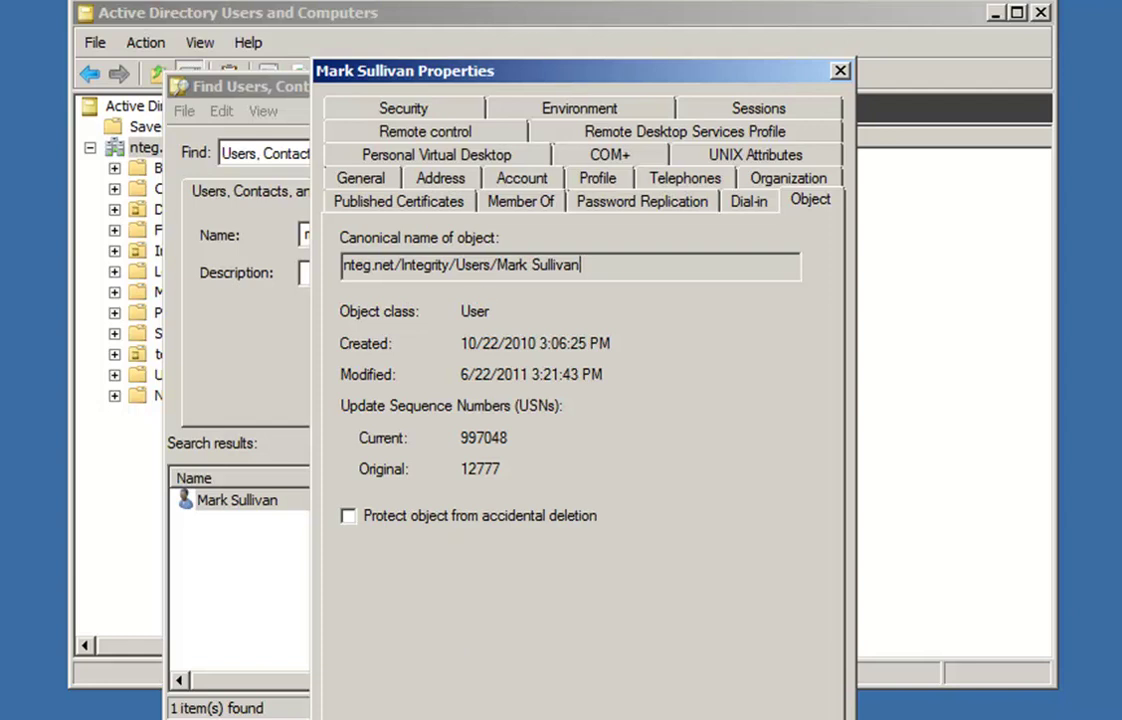
click(605, 716)
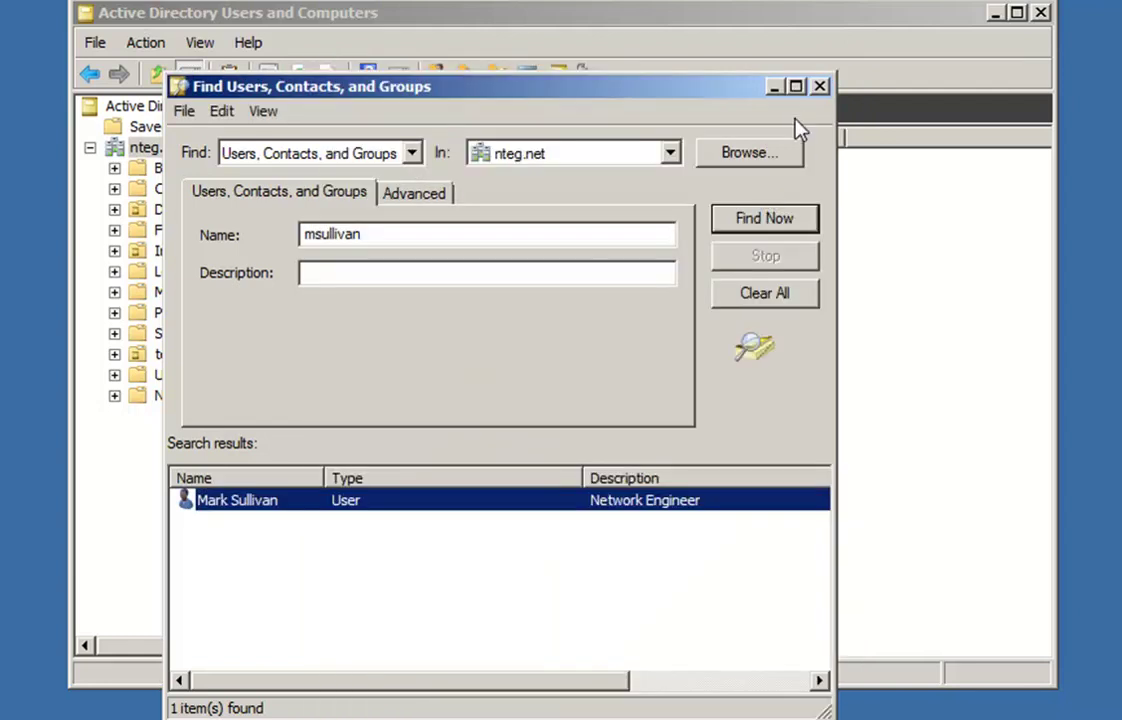
click(819, 87)
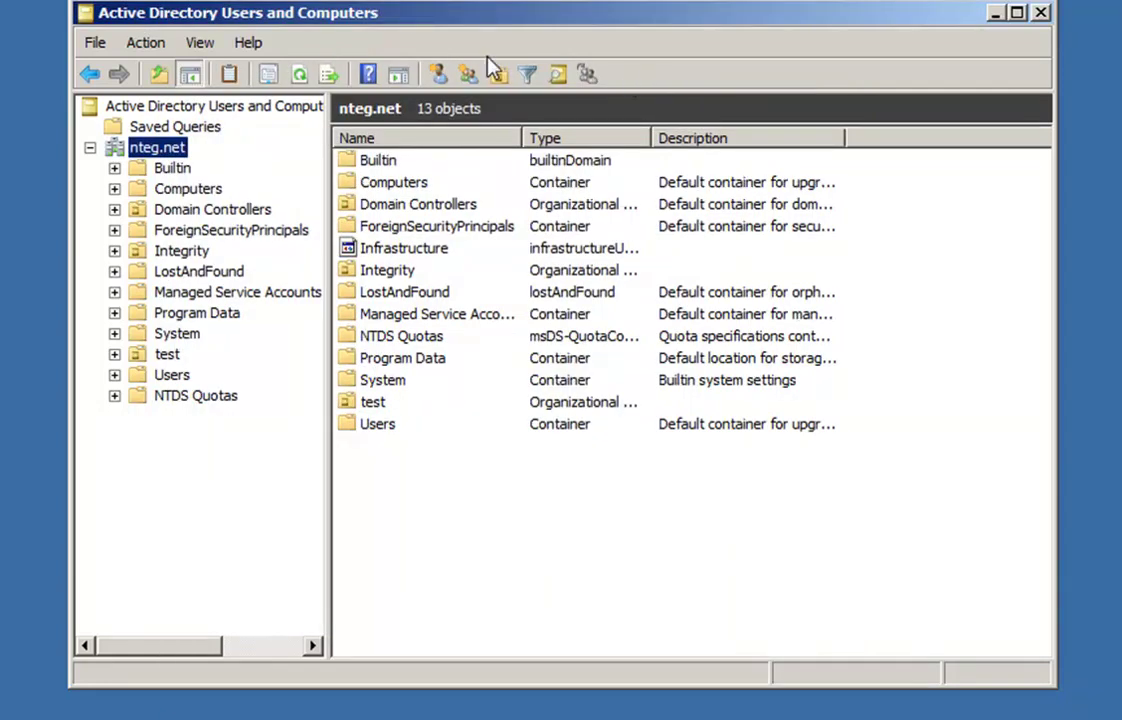
Step: Turn Advanced Features off and show the empty Saved Queries folder
click(192, 48)
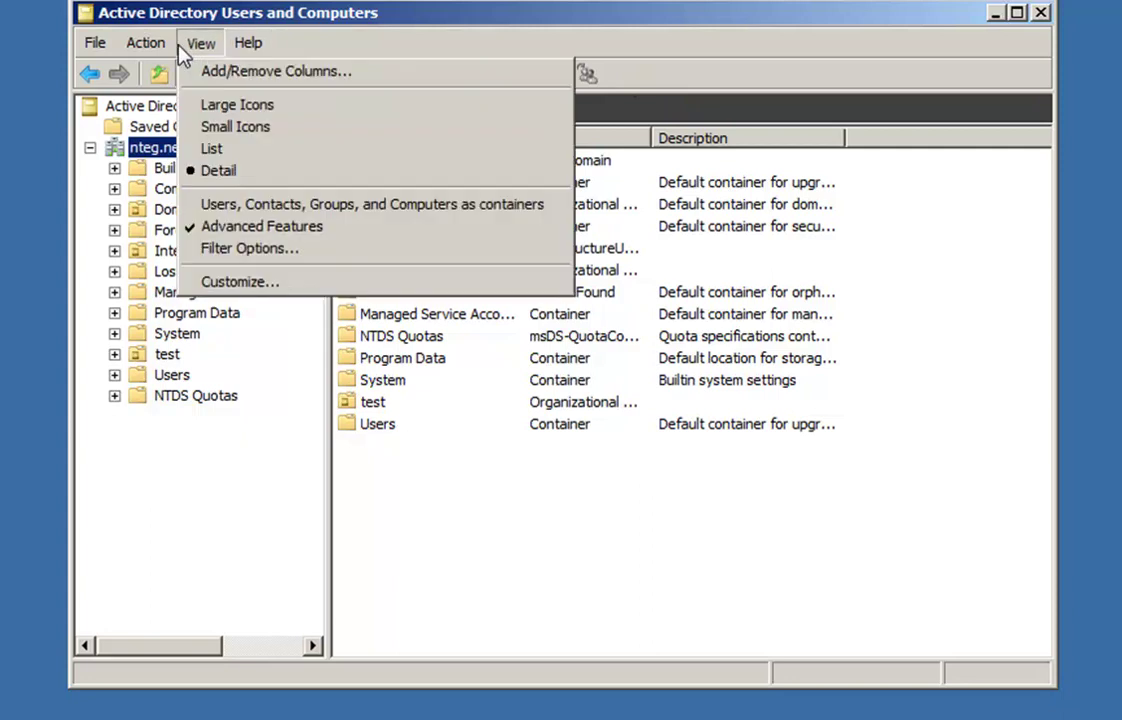
click(240, 228)
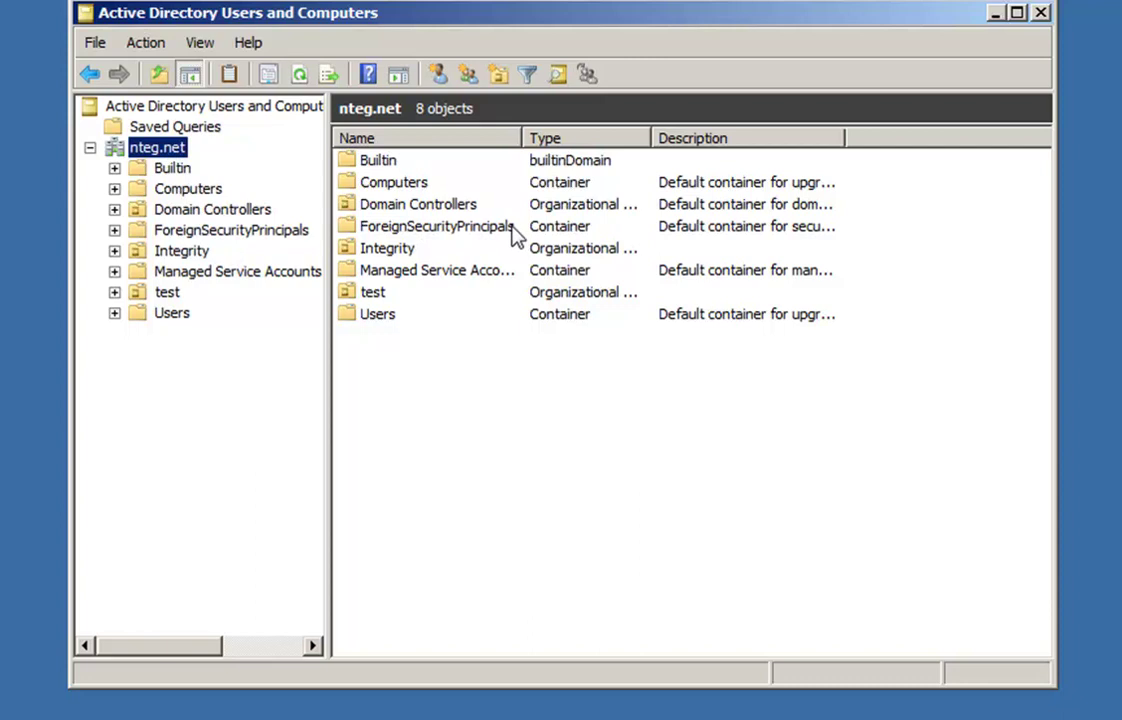
click(189, 128)
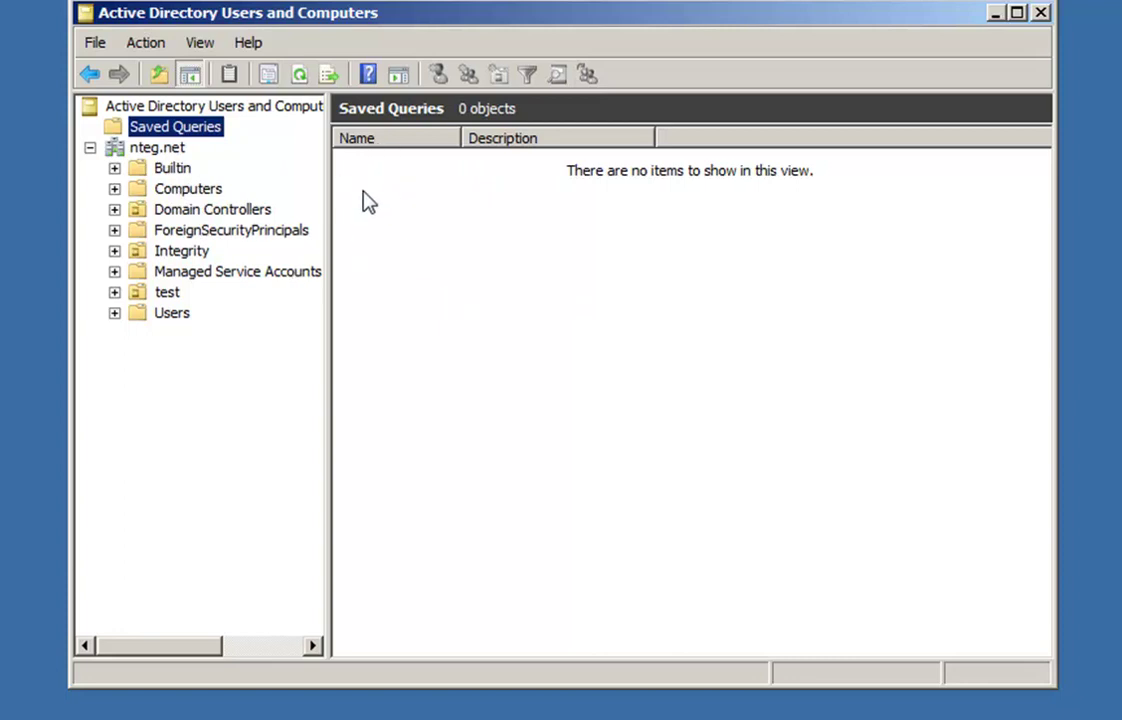
Step: Create a new saved query named Test with the Integrity container as its search root
key(shift+F10)
mouse_move(336, 172)
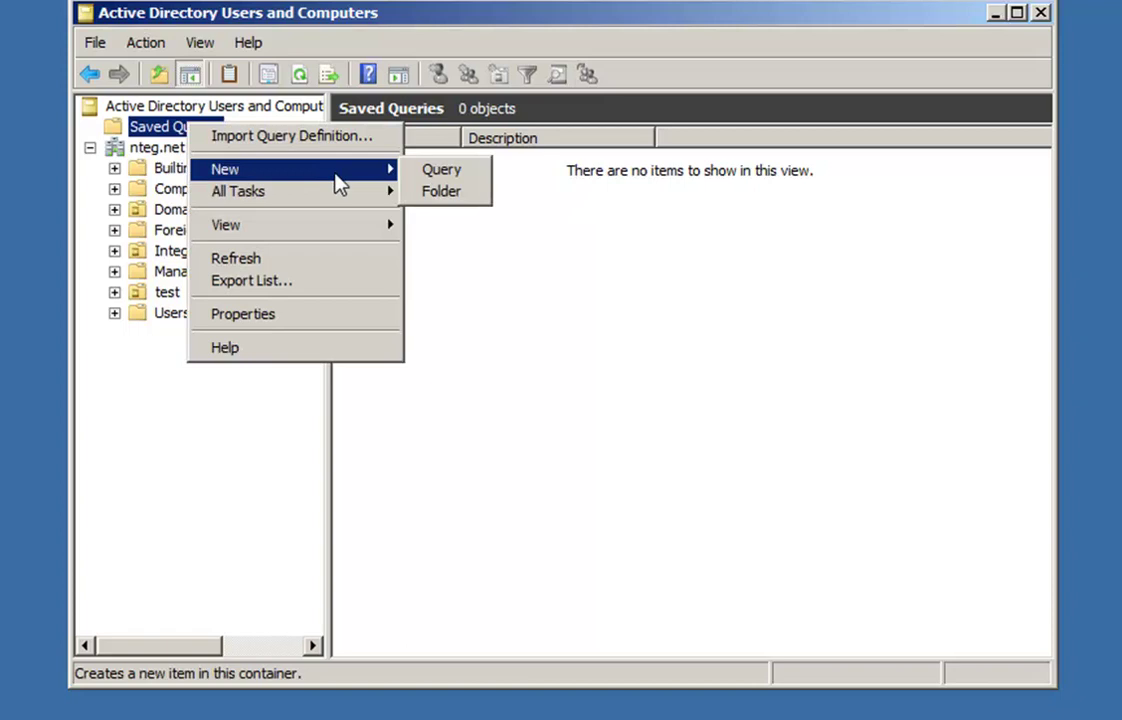
click(450, 178)
text(Test)
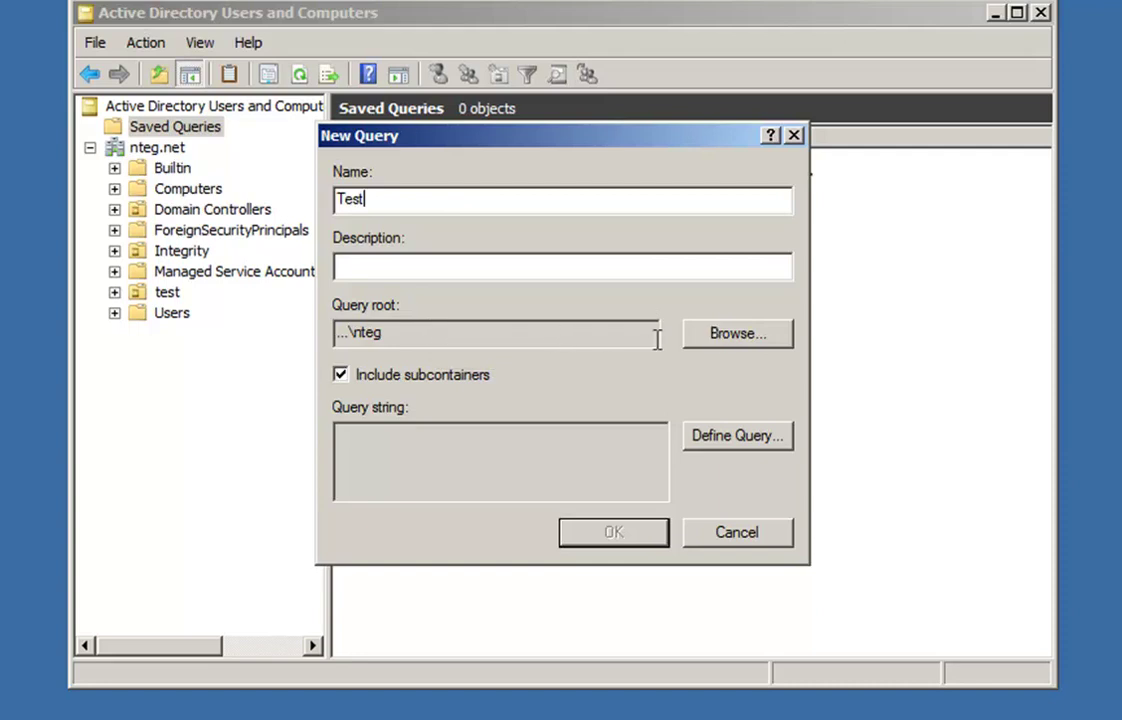
click(716, 336)
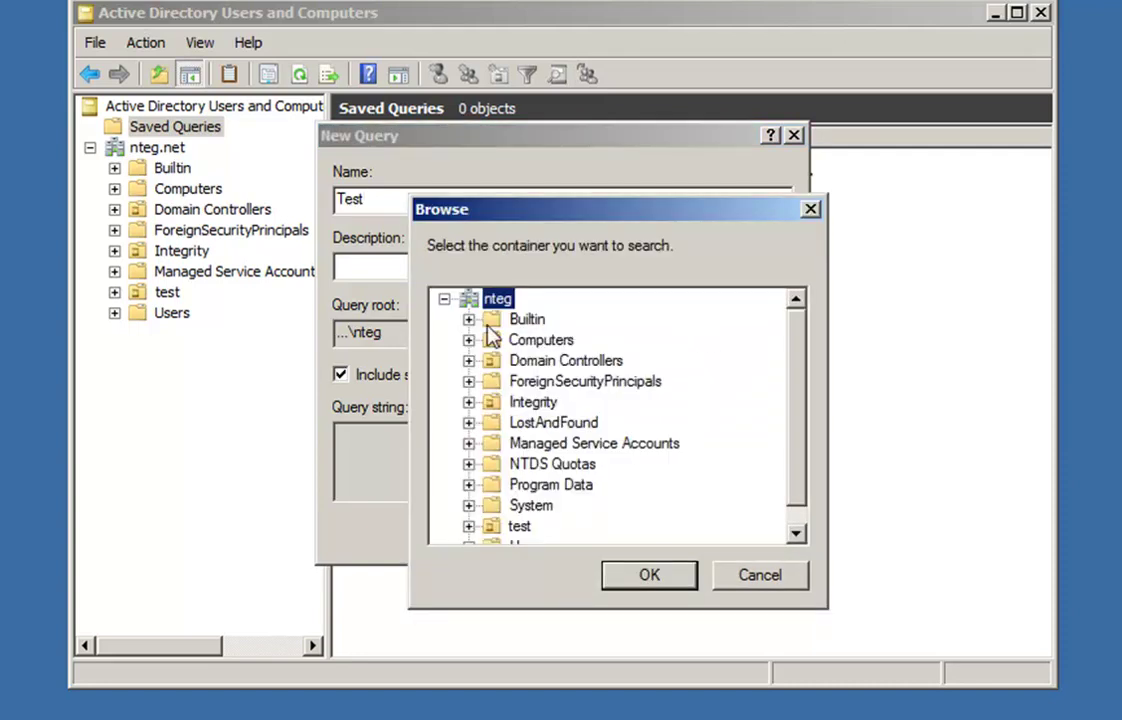
click(545, 404)
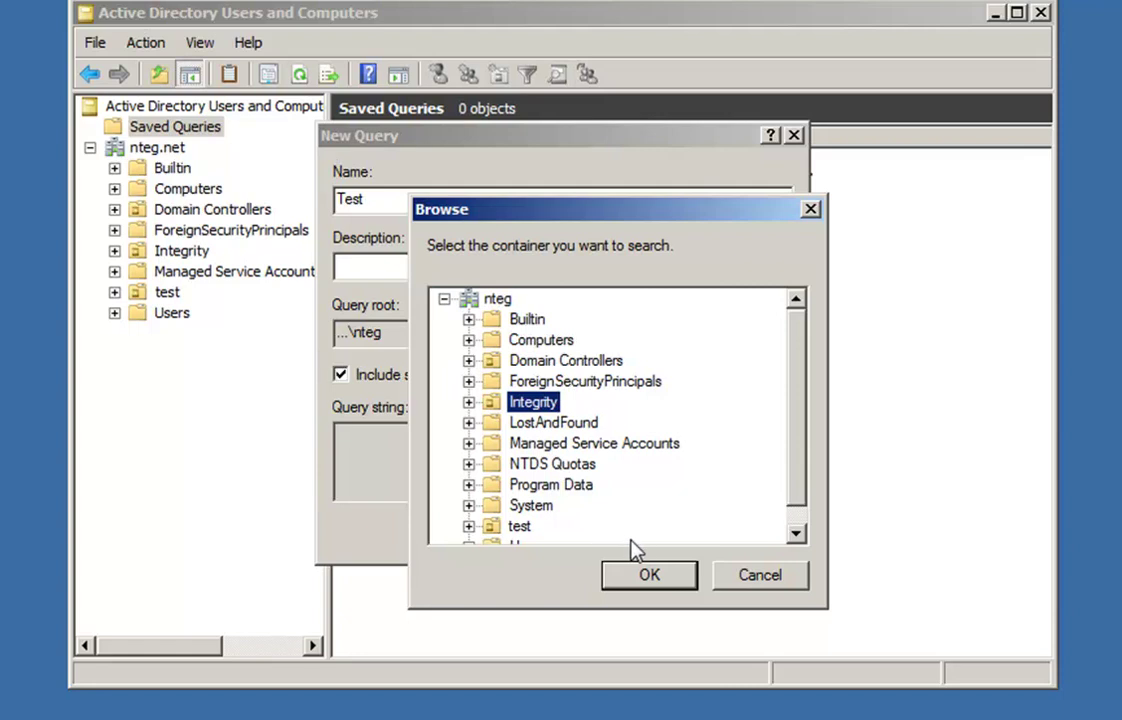
click(649, 574)
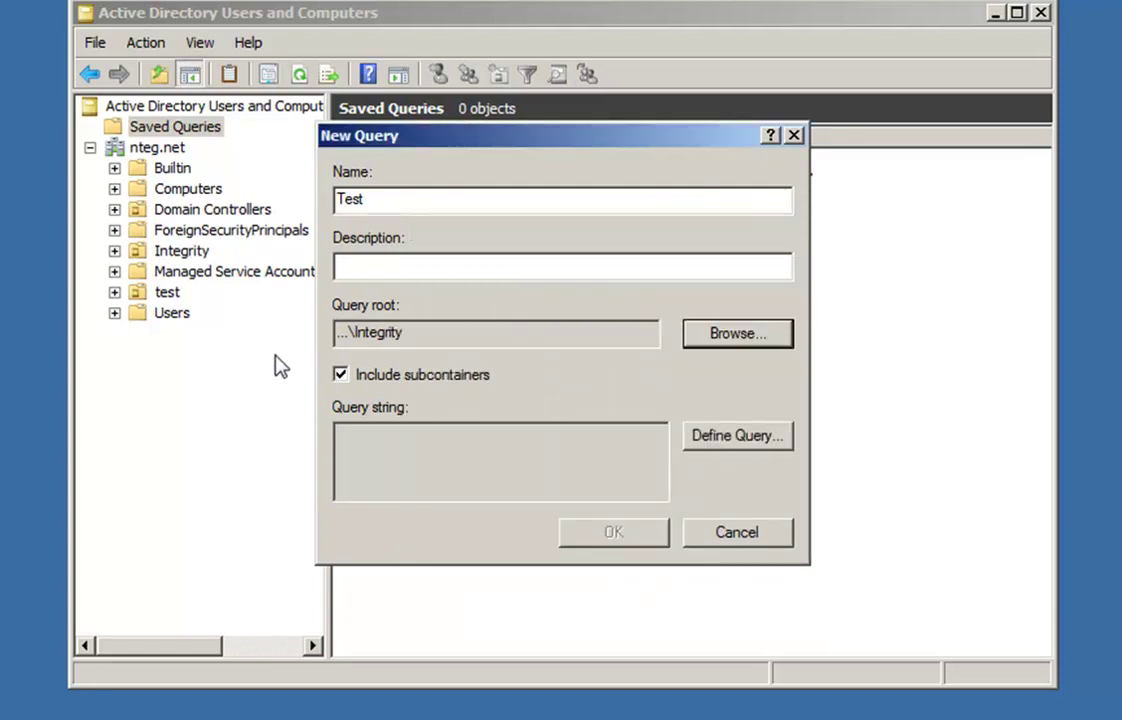
click(730, 435)
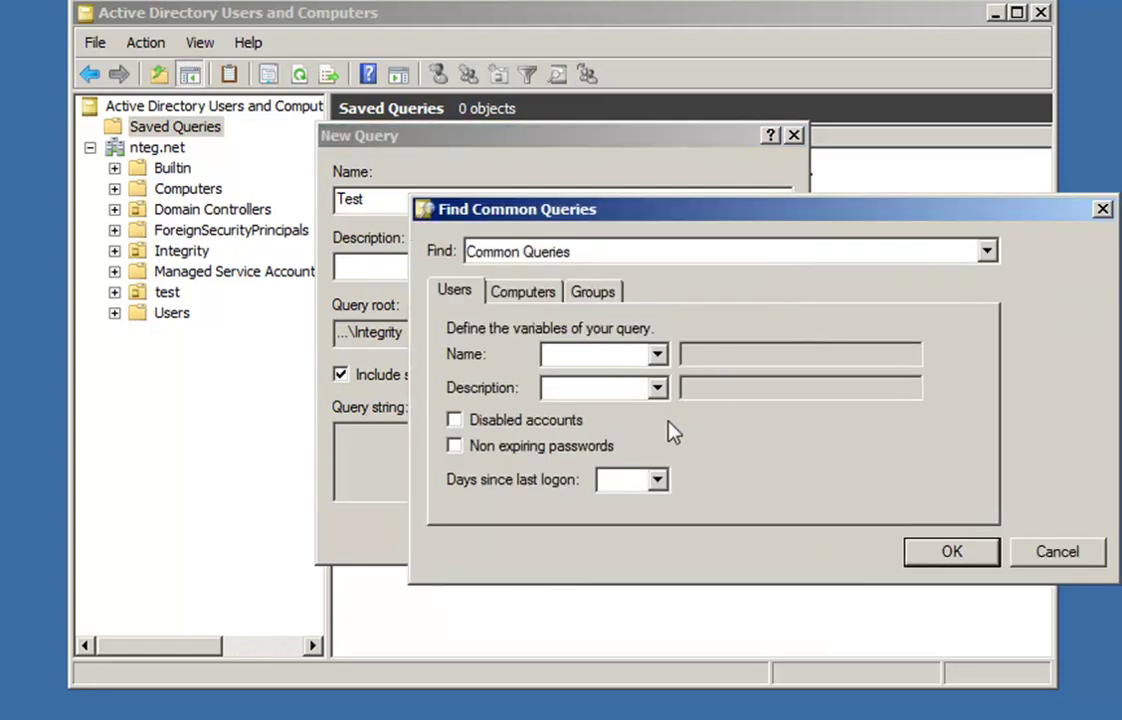
Step: Set the Test query's Users criterion to Non expiring passwords
drag(639, 218, 497, 192)
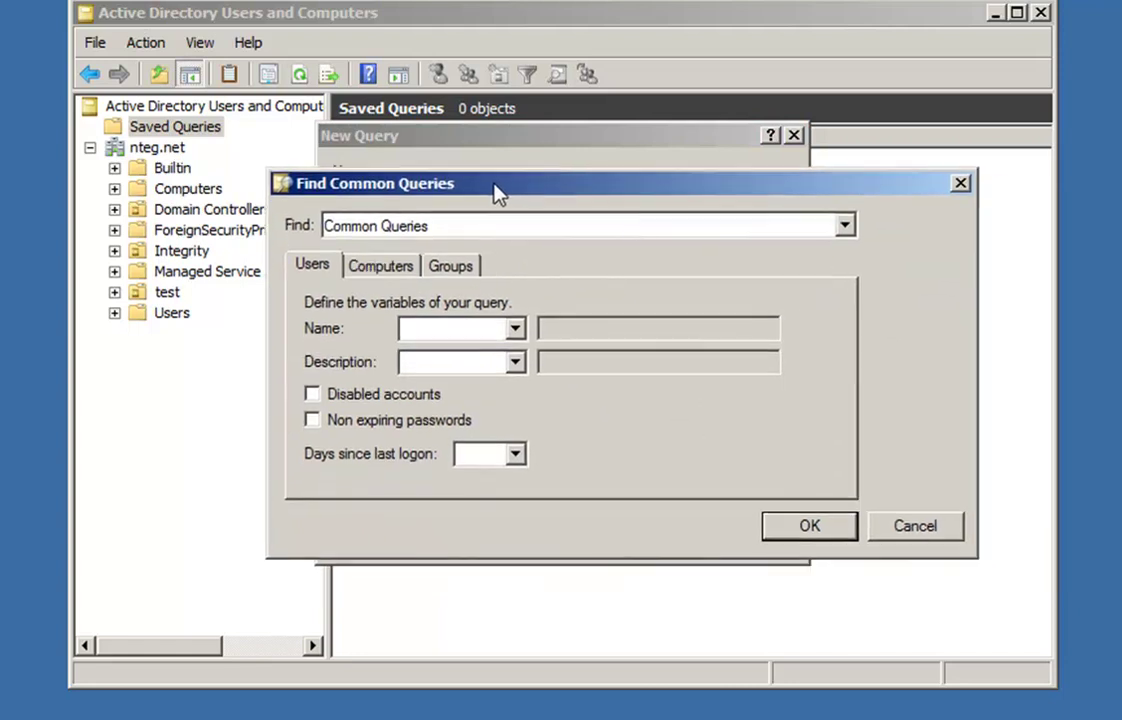
click(512, 330)
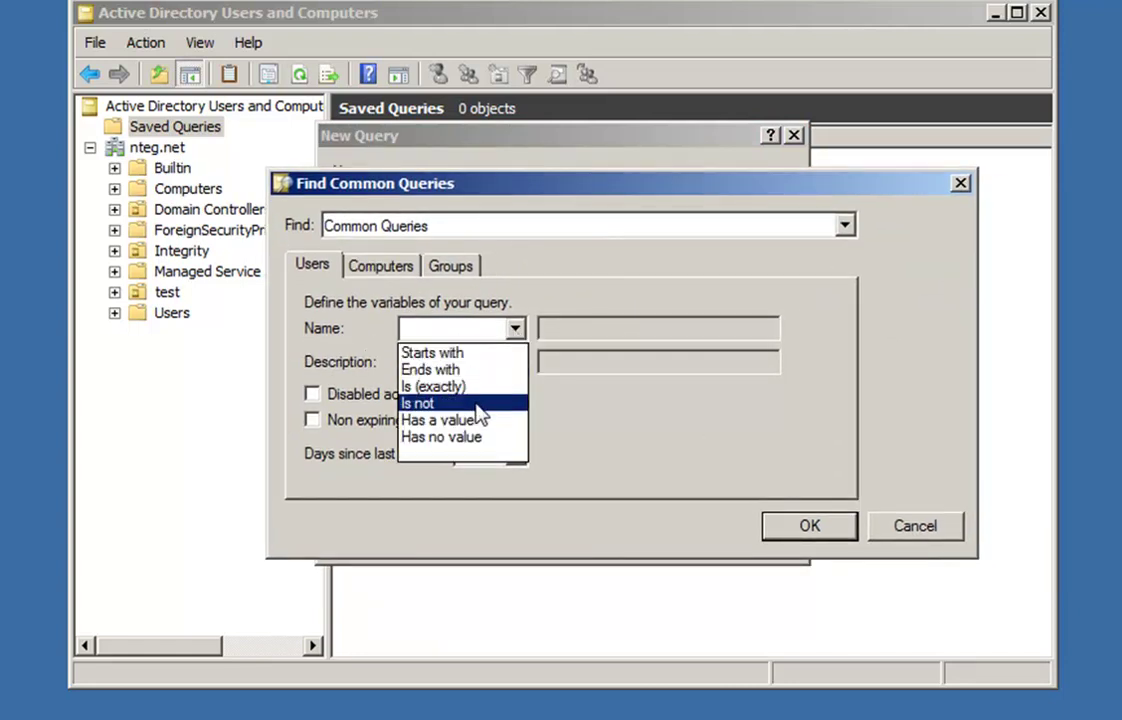
click(515, 268)
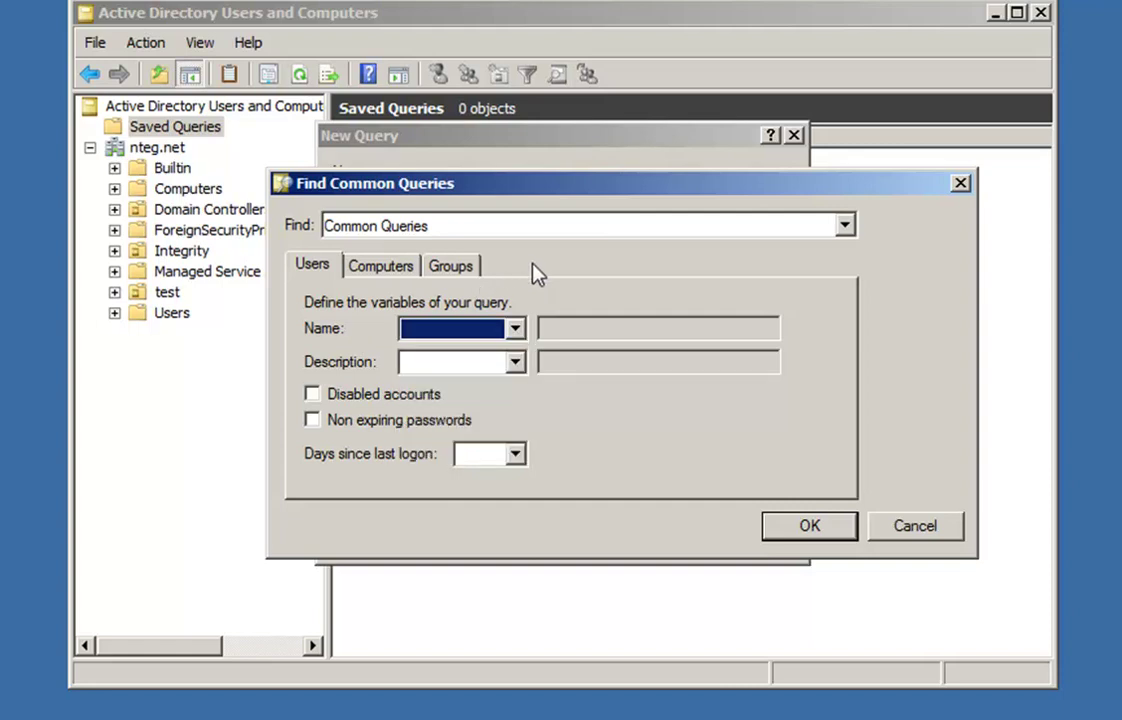
click(375, 266)
click(445, 270)
click(314, 268)
click(400, 268)
click(316, 266)
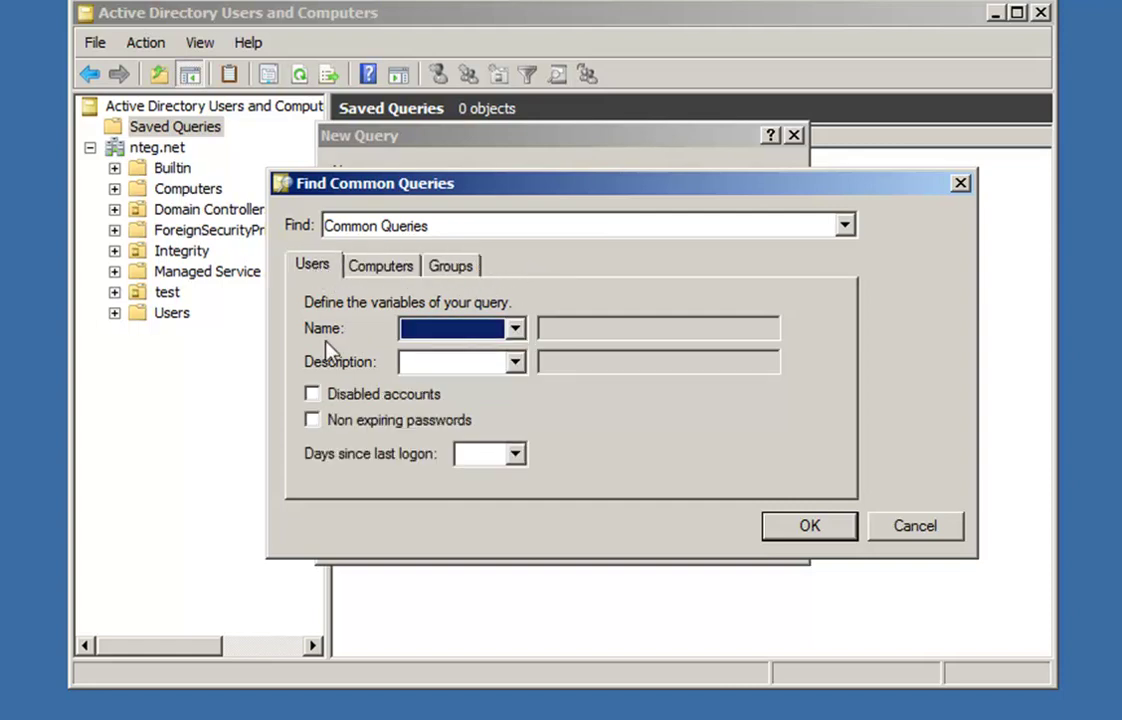
click(313, 395)
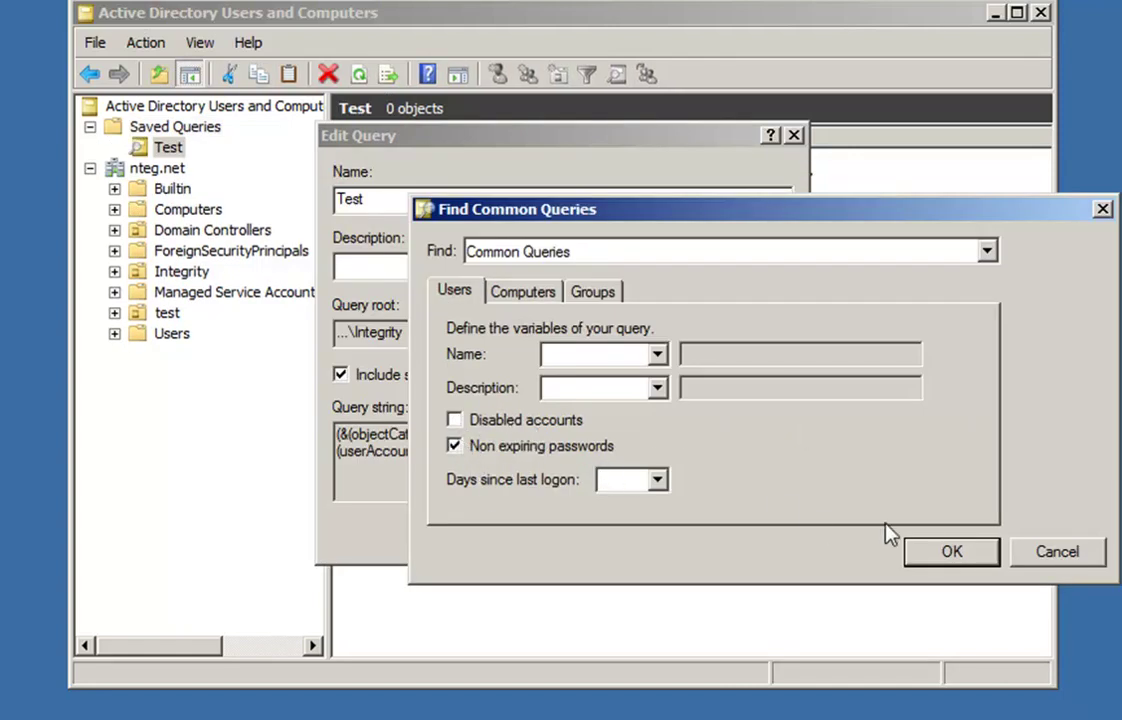
Step: Save the non-expiring-password query, then reopen its criteria and switch to Custom Search
click(970, 555)
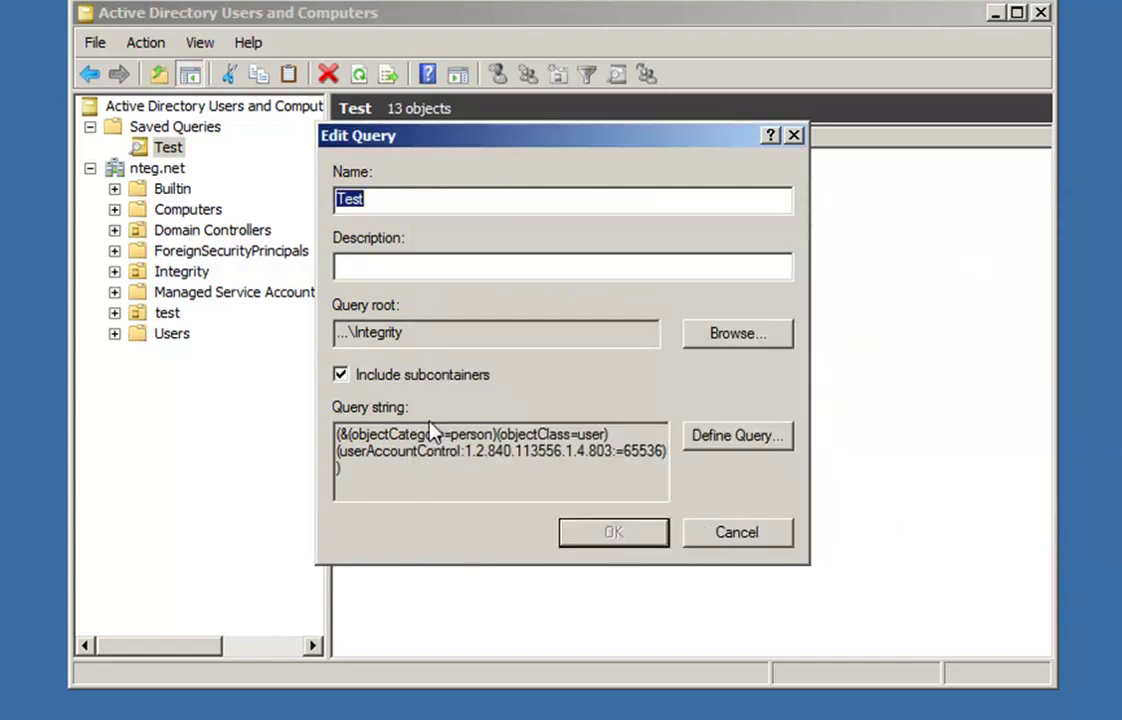
click(688, 440)
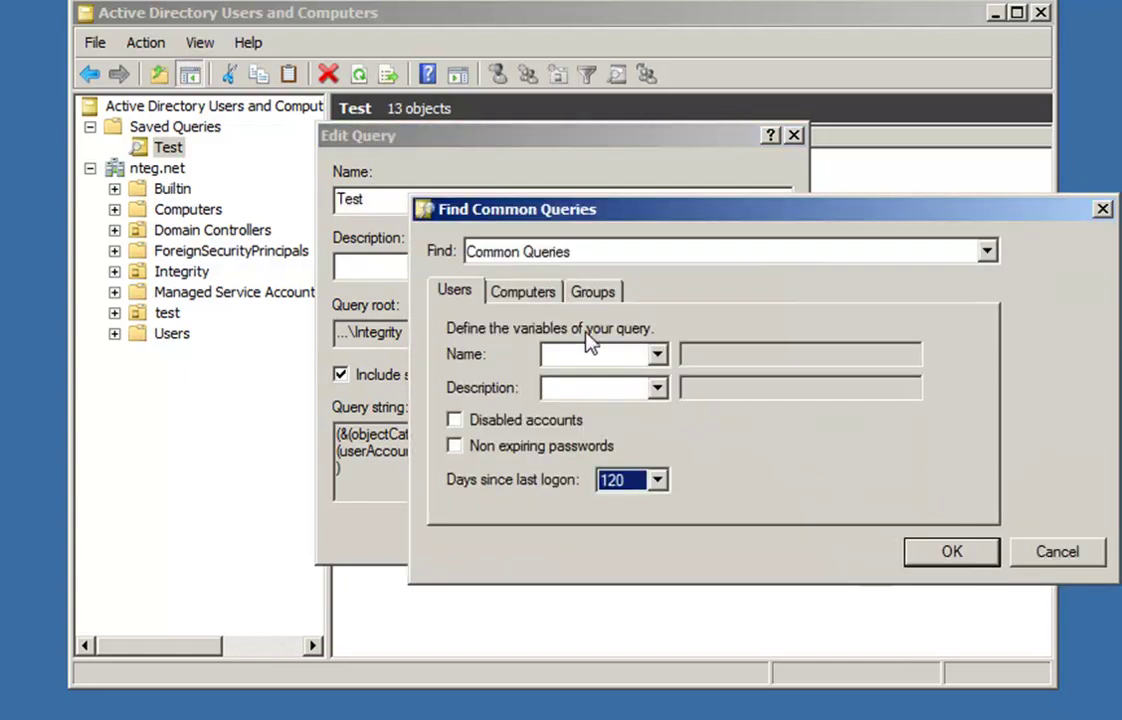
click(704, 258)
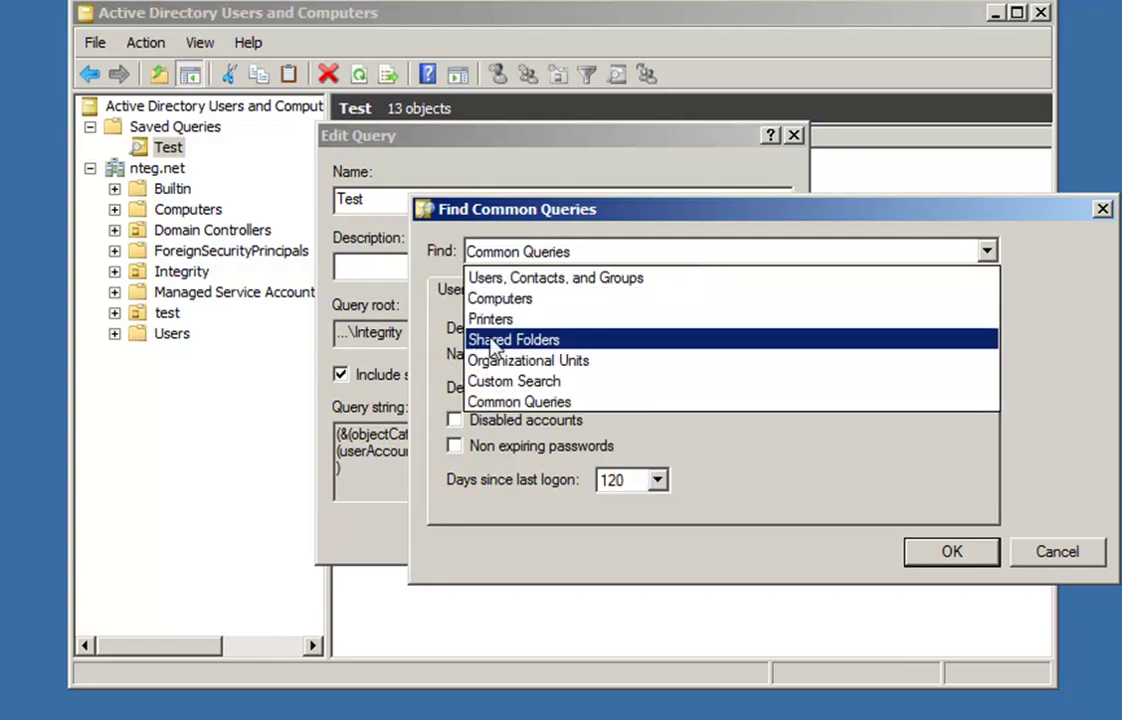
click(572, 385)
Step: Add the condition User Description starts with *test* and confirm the custom search
click(487, 334)
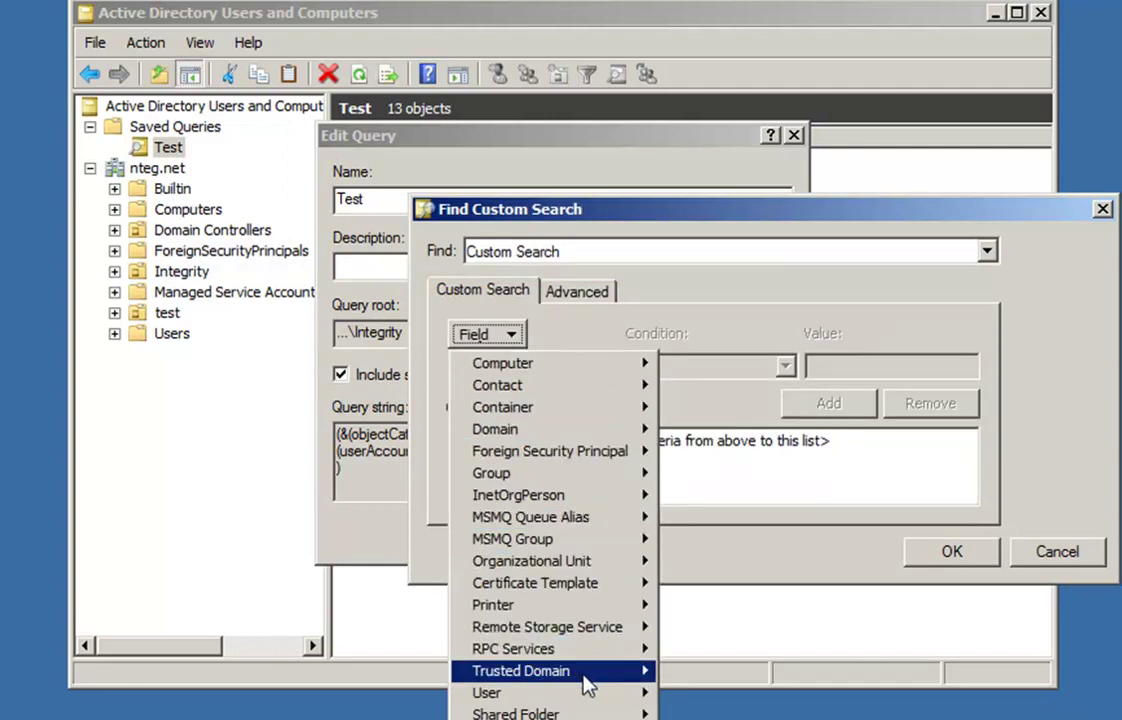
mouse_move(596, 700)
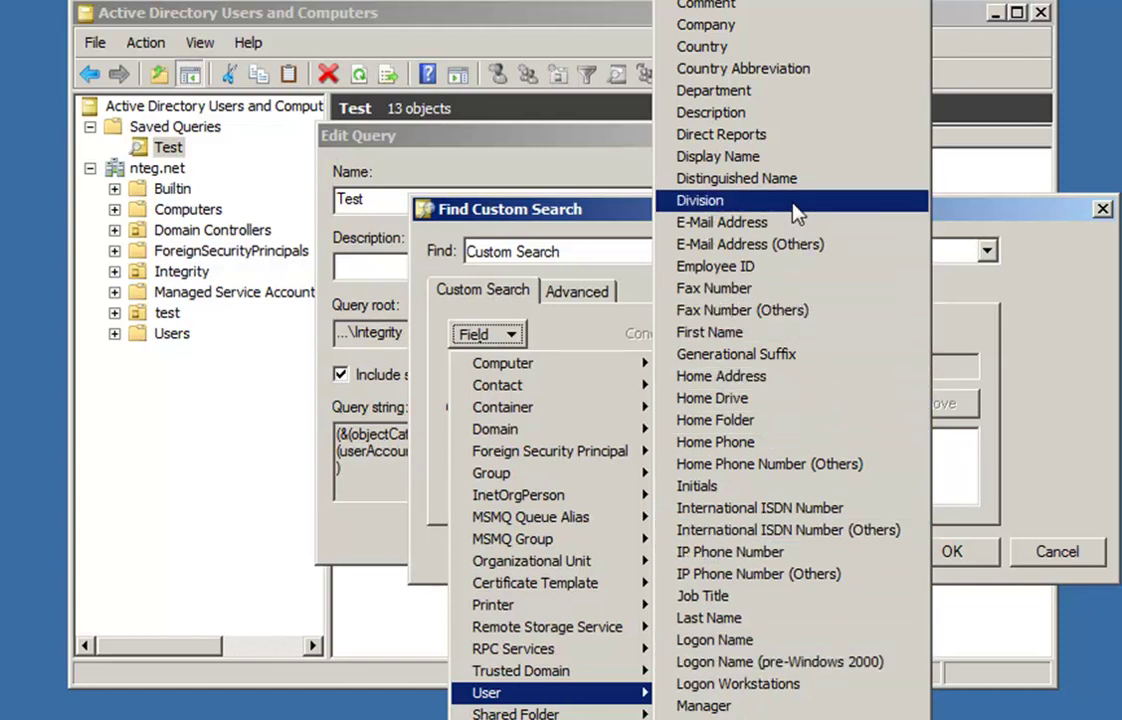
click(785, 128)
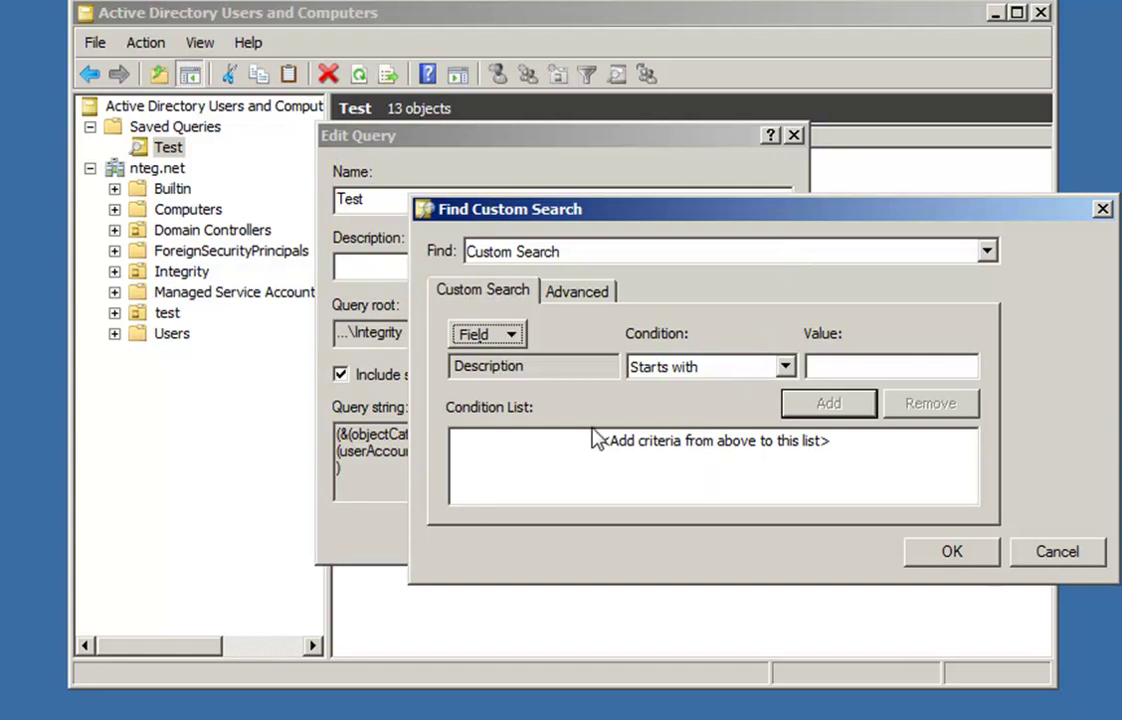
click(788, 367)
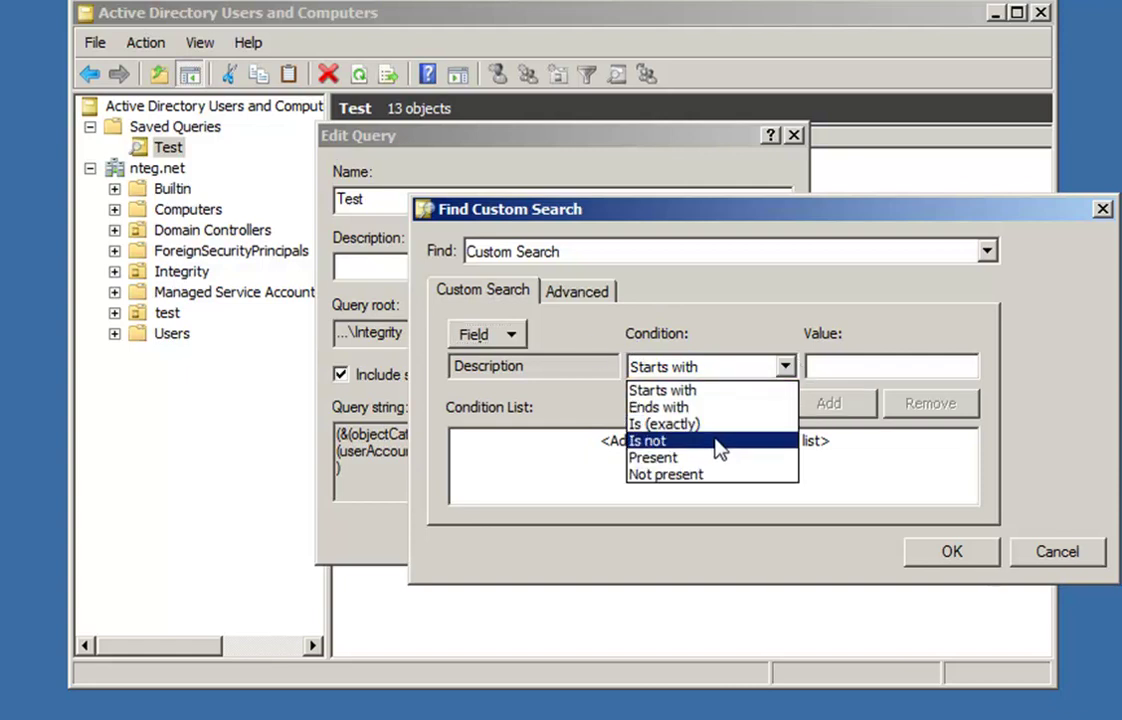
click(720, 392)
click(788, 367)
click(789, 369)
click(872, 366)
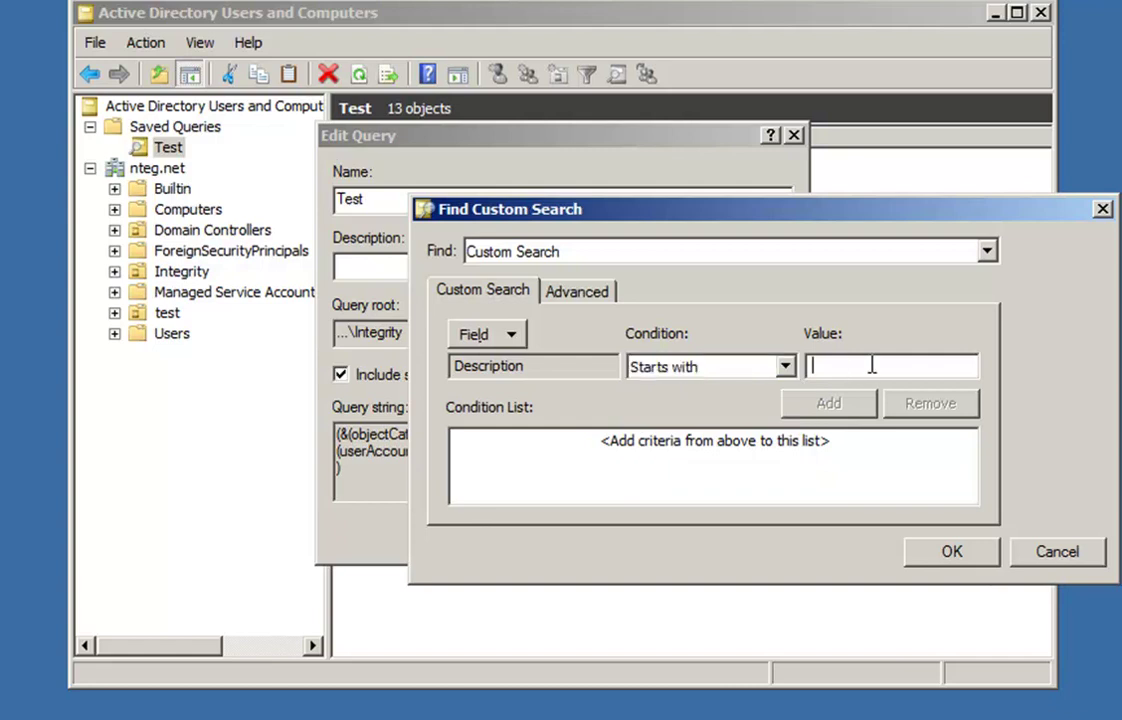
text(*)
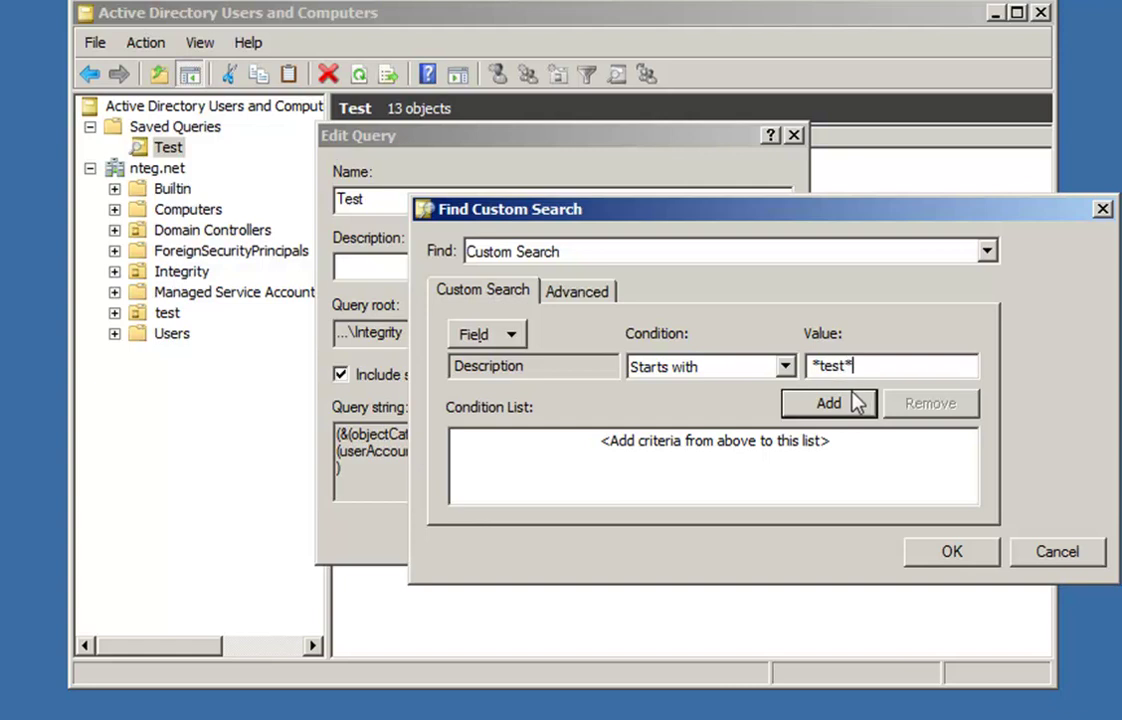
click(797, 401)
click(950, 552)
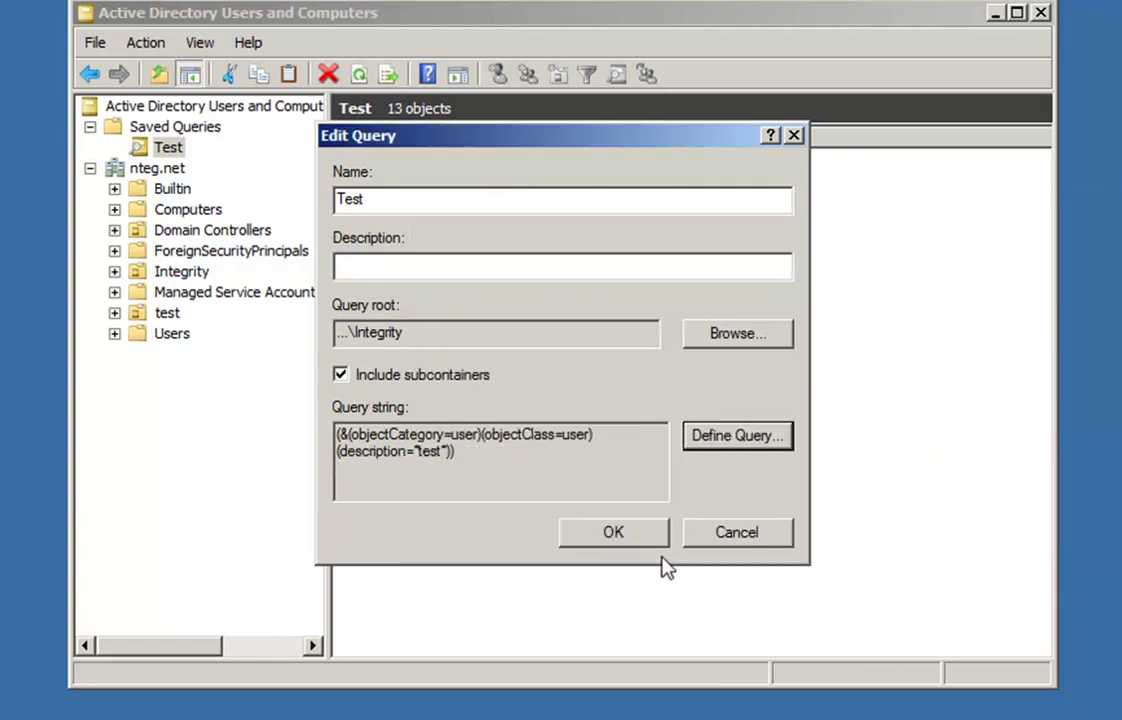
Step: Save the edited Test query, refresh, check the test OU, then return to Test's two users
click(613, 533)
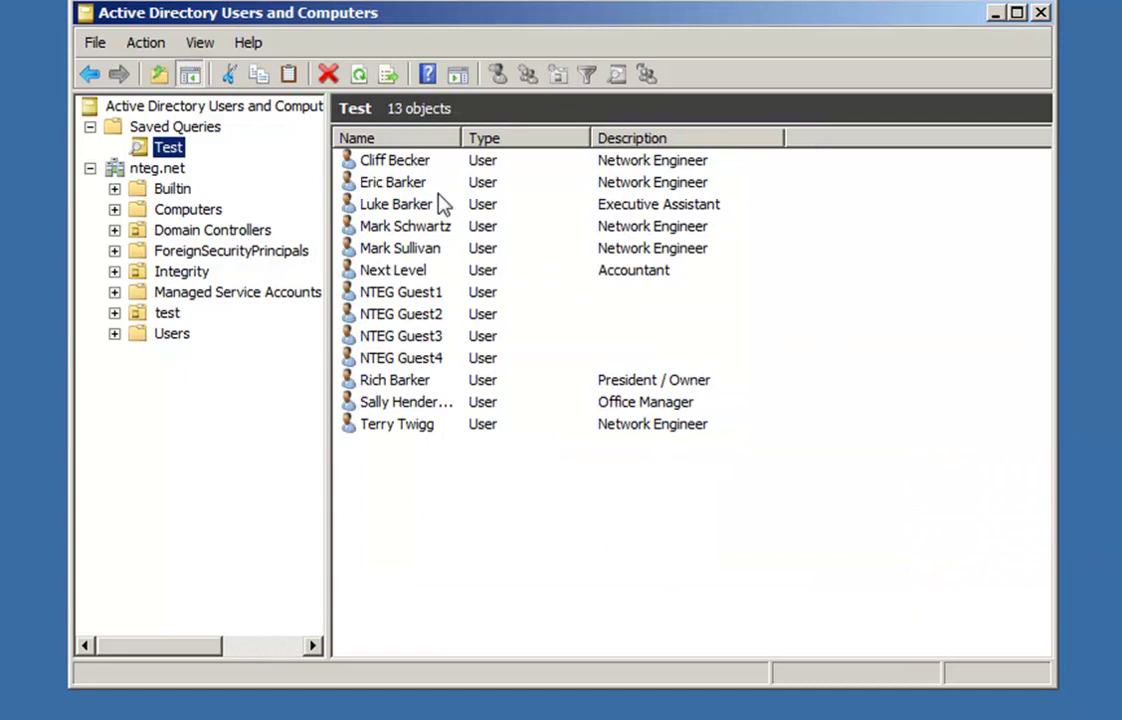
click(360, 76)
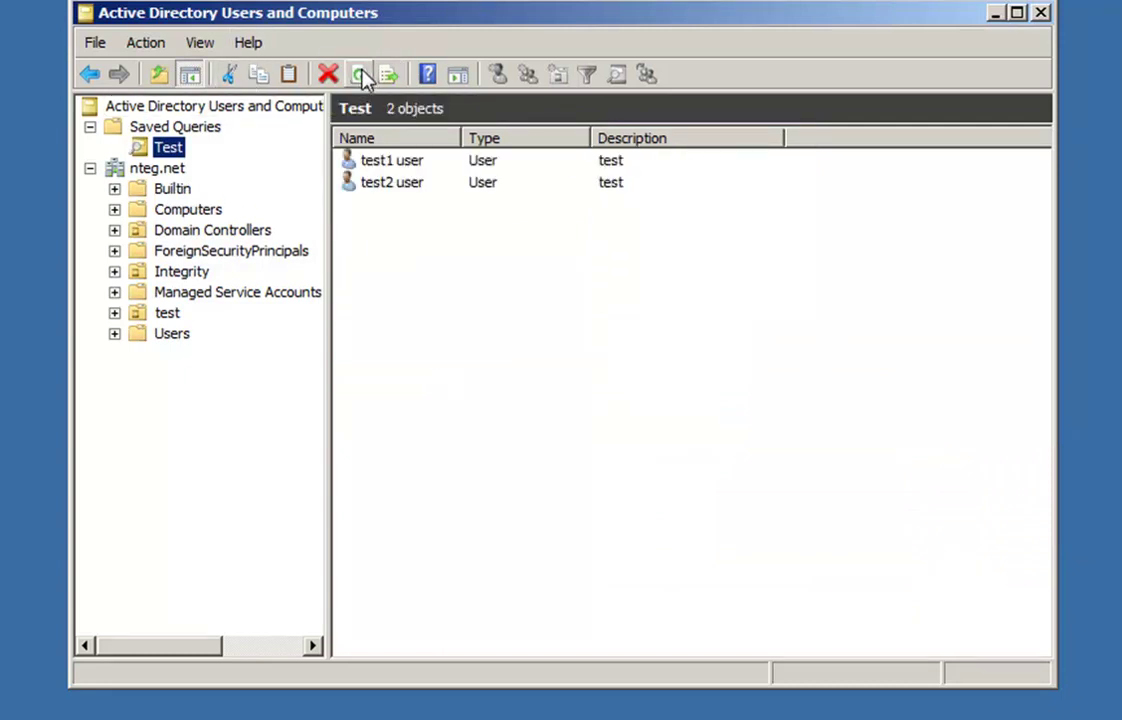
click(162, 316)
click(114, 313)
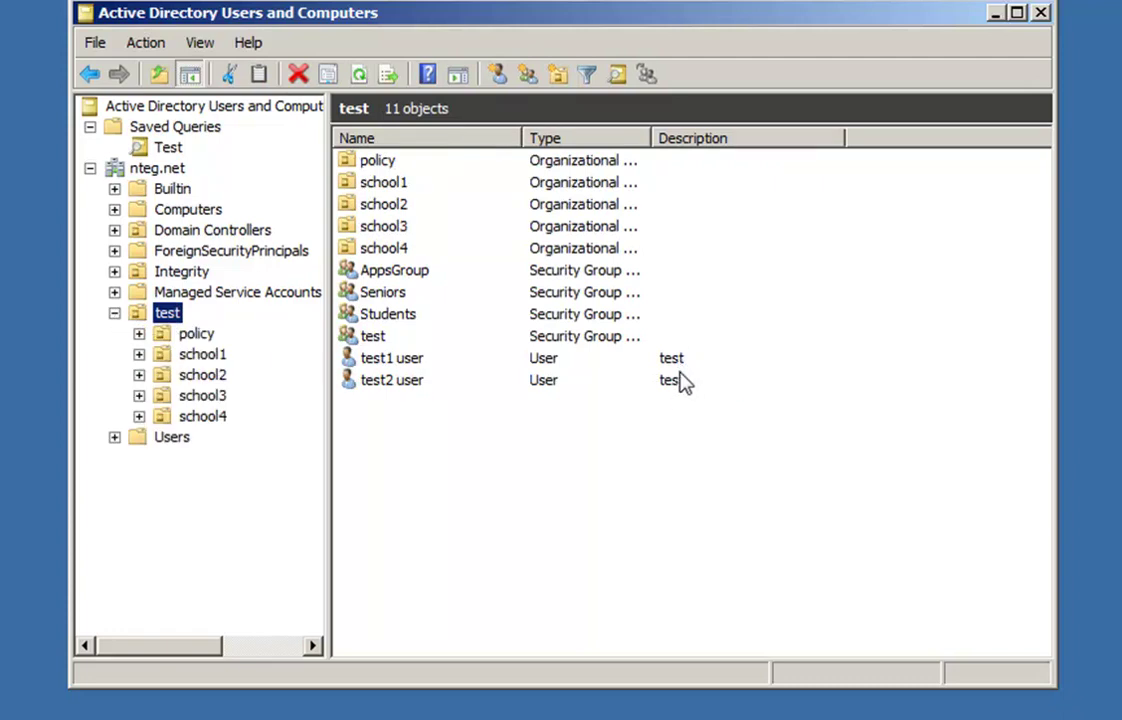
click(150, 147)
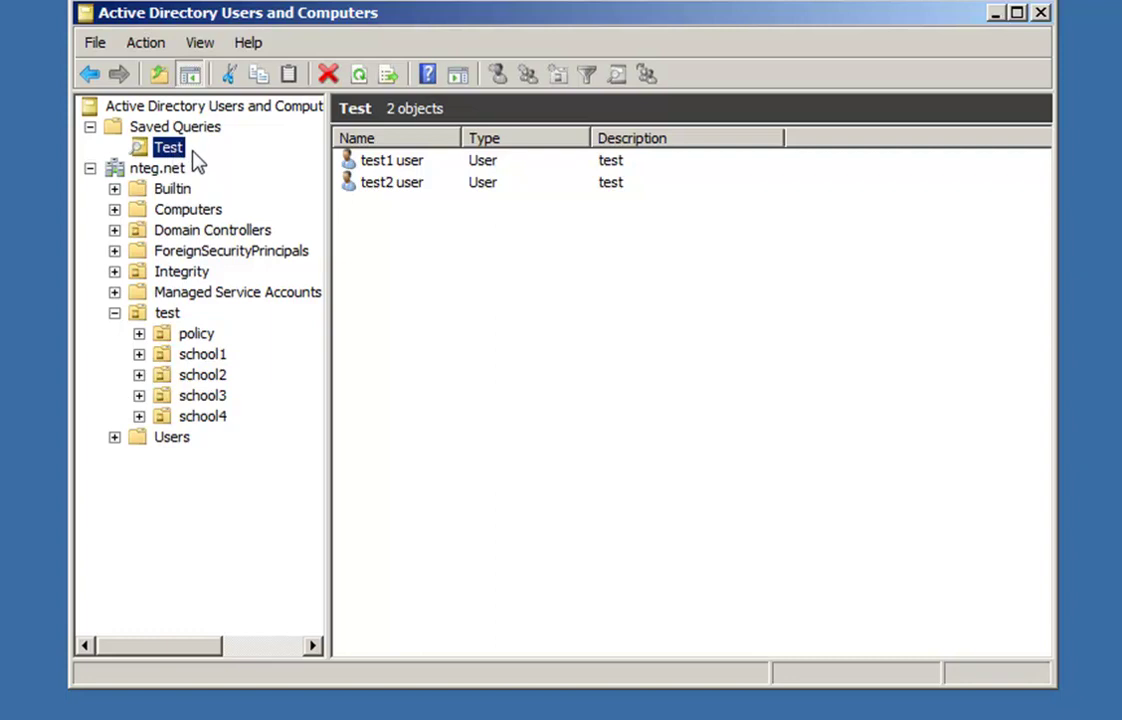
Step: Connect test2 user's home folder to drive H: at a \\sharepoint path in the Profile tab
click(403, 188)
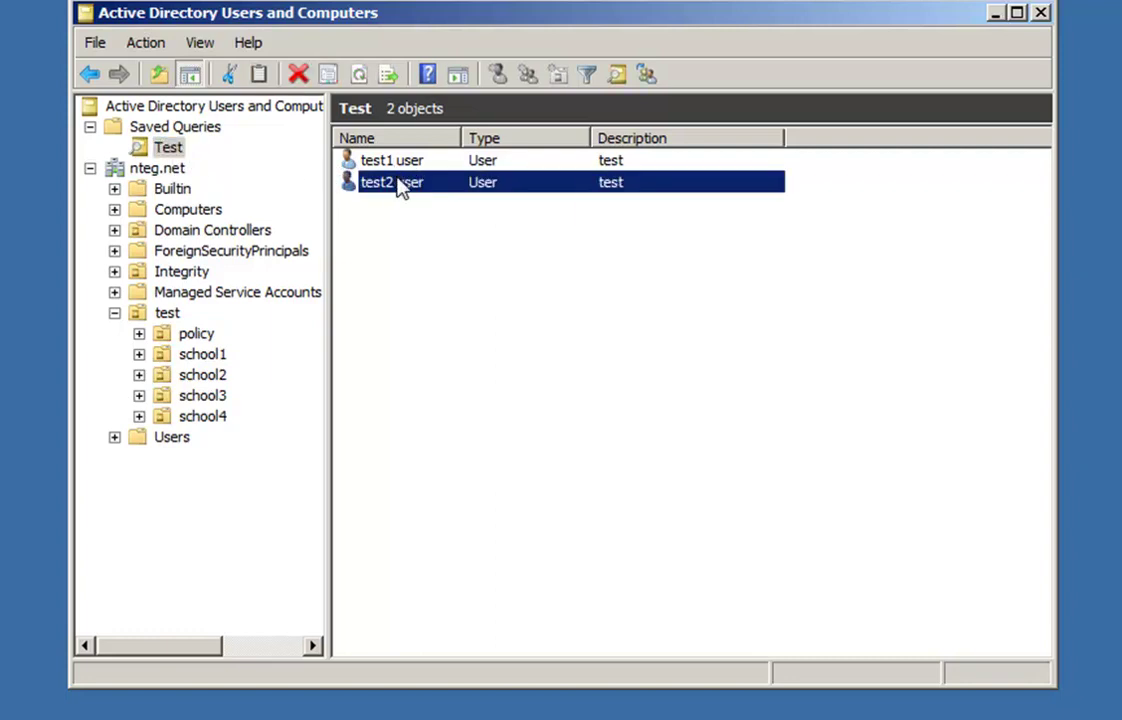
right_click(400, 183)
click(472, 446)
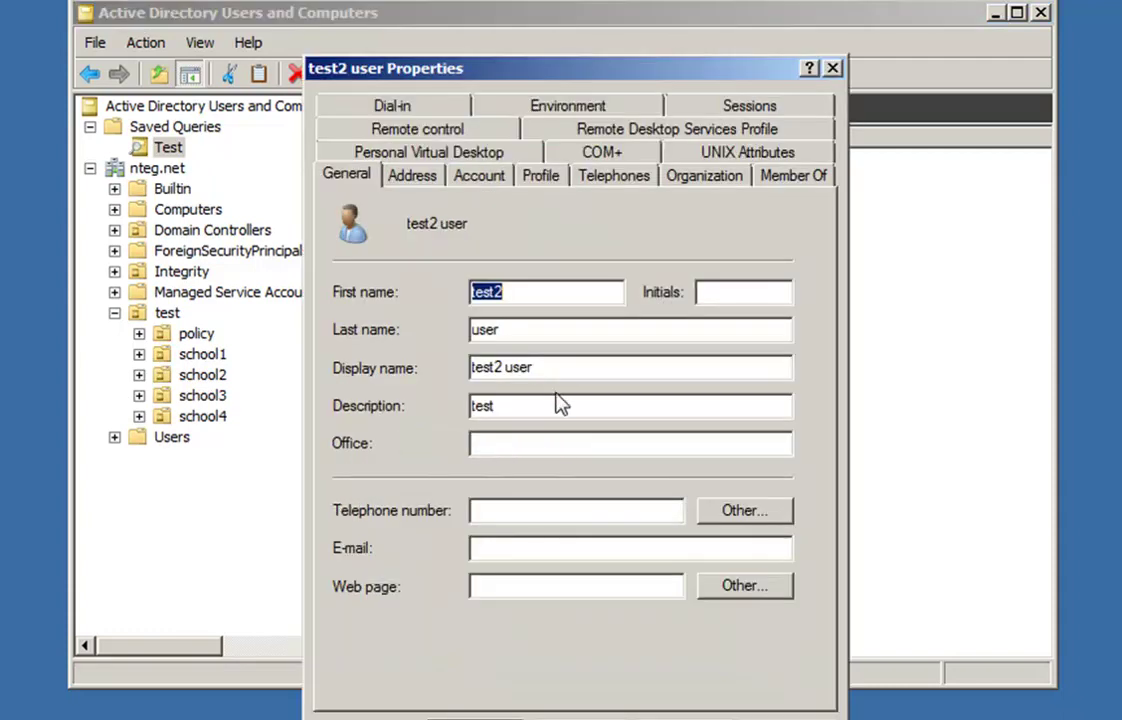
click(545, 177)
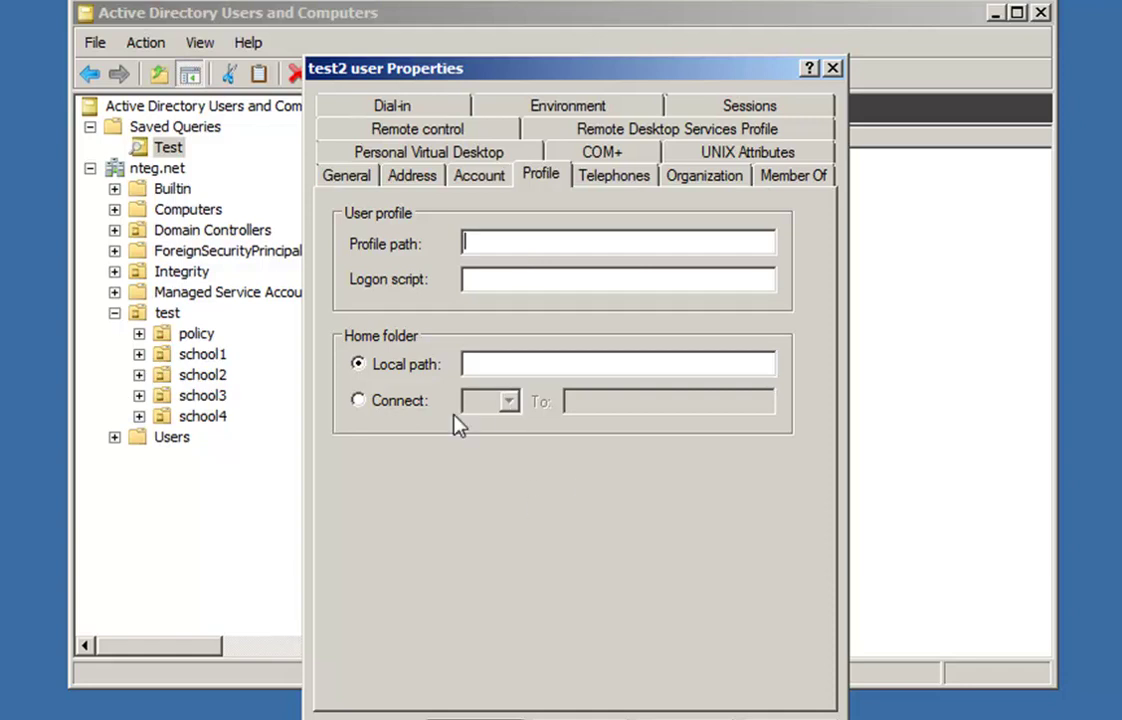
click(358, 401)
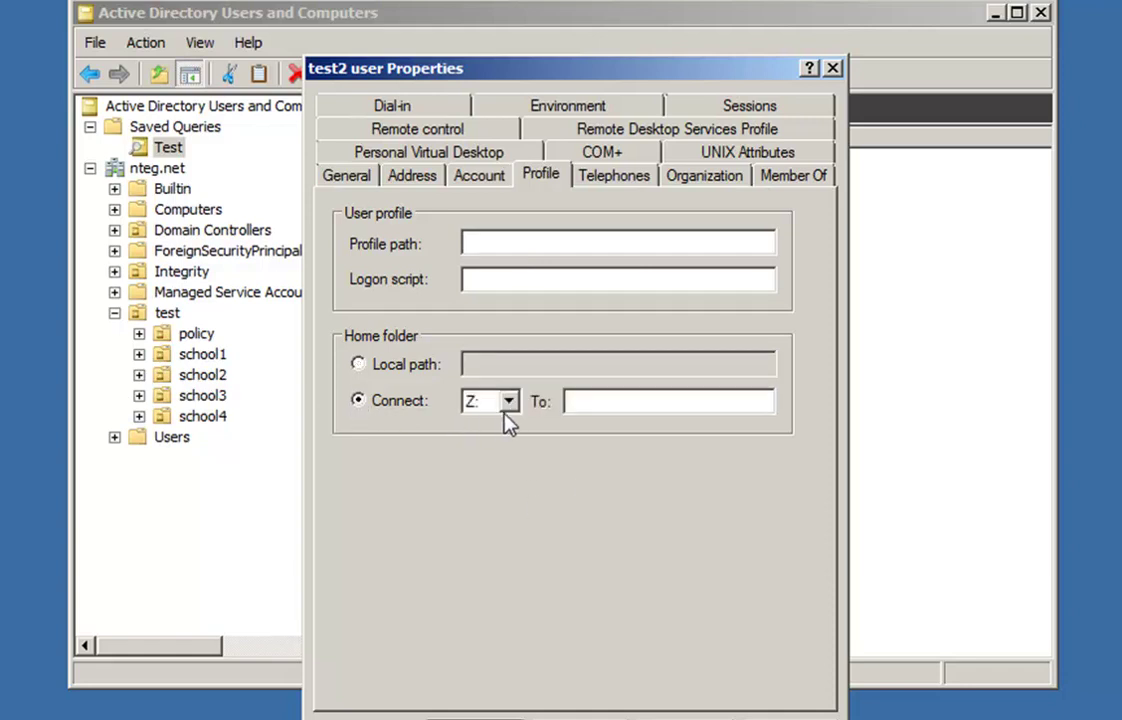
click(509, 401)
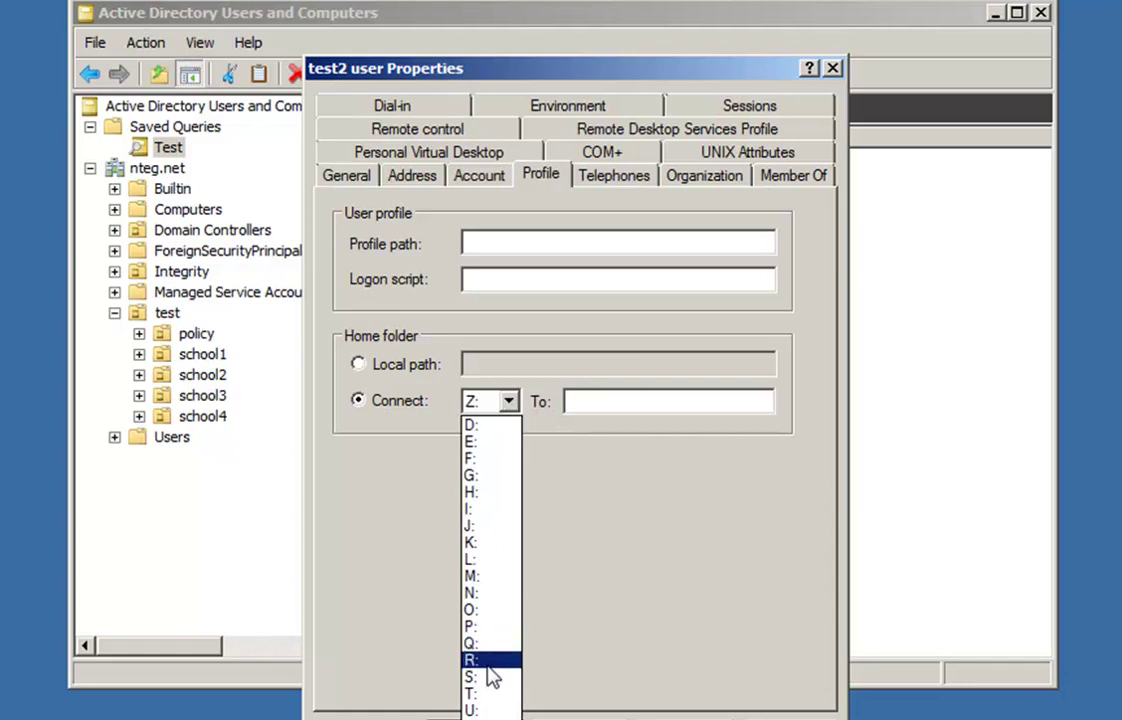
click(490, 492)
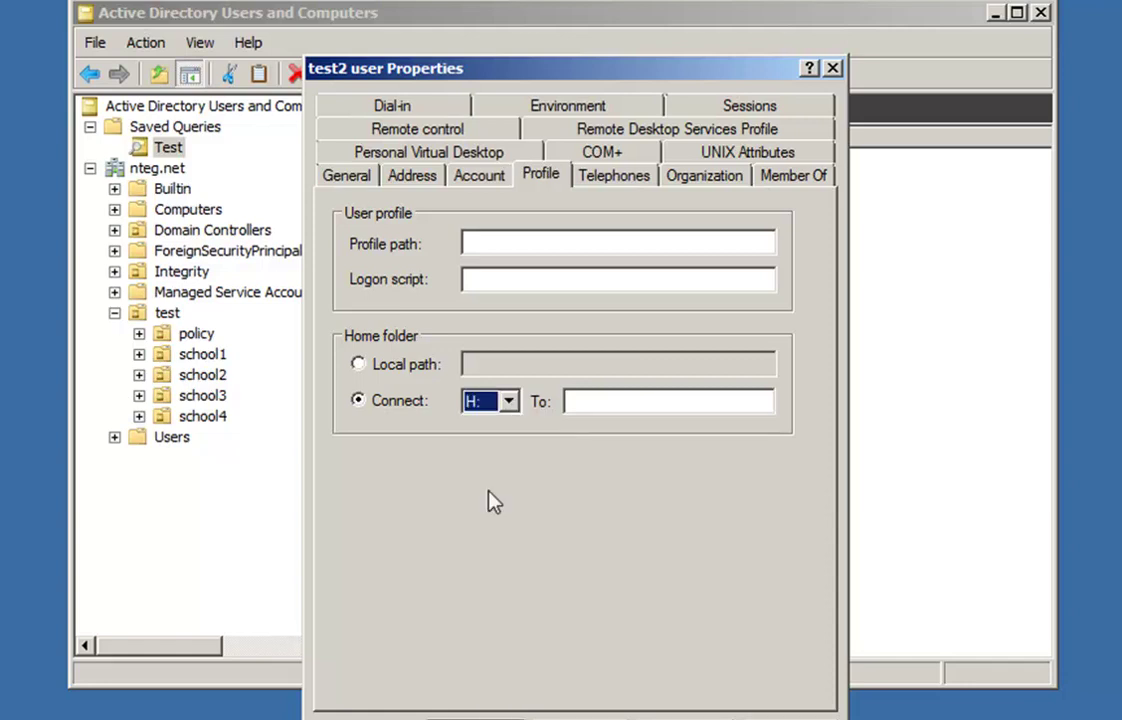
click(658, 402)
text(\\)
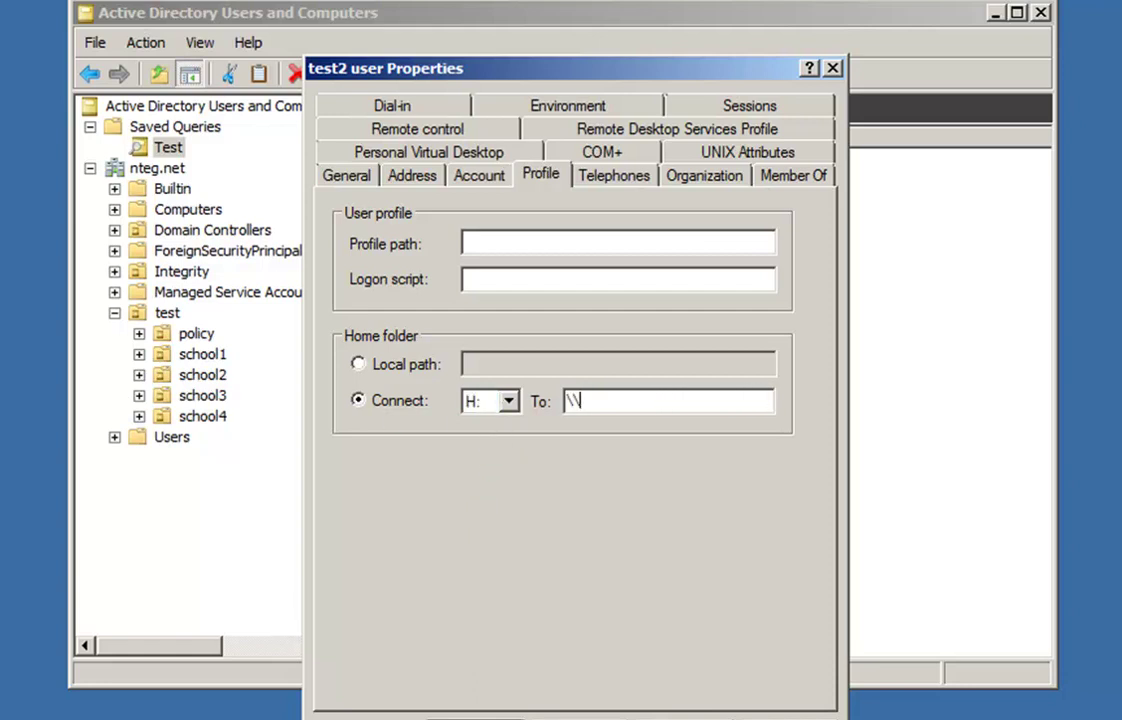
text(sharepoi)
text(nt\homefolders\student)
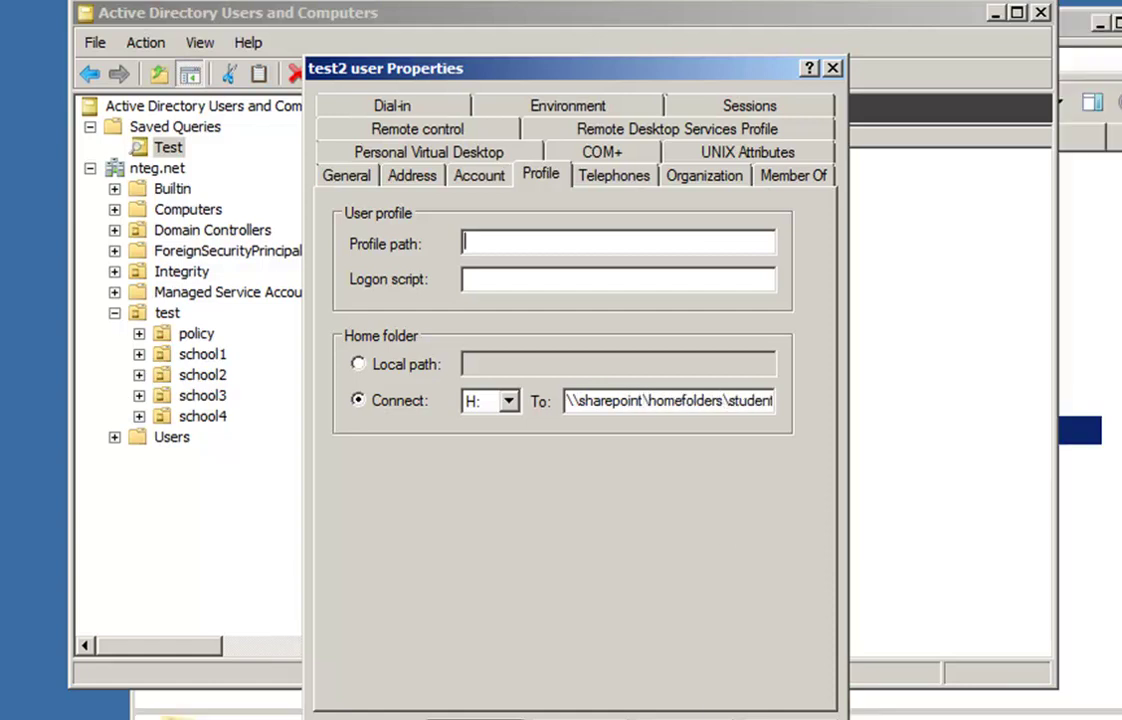
click(470, 716)
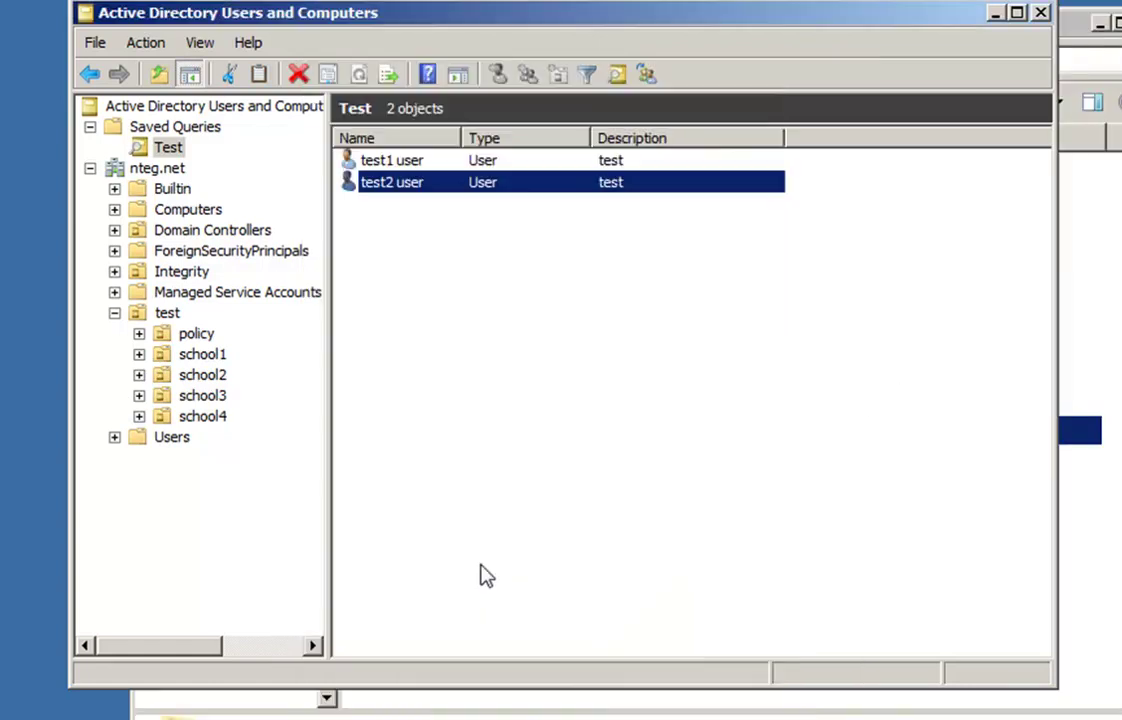
Step: Check test2 user's permissions on the test2 folder's Security tab in students
click(1074, 511)
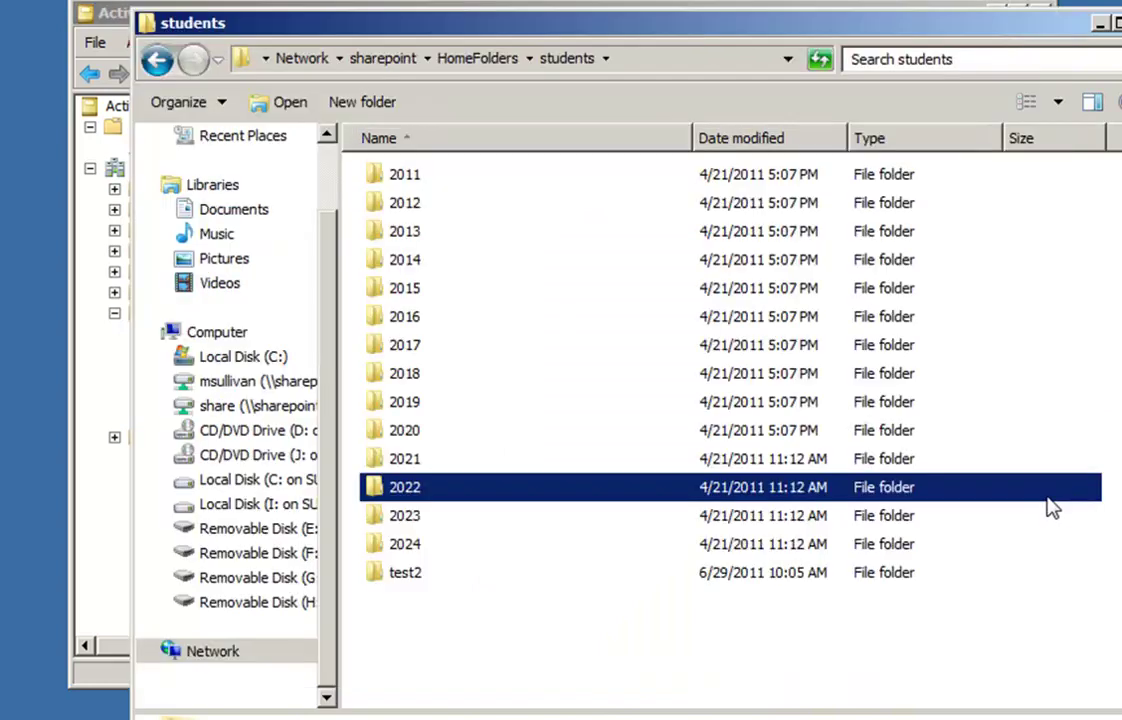
click(437, 620)
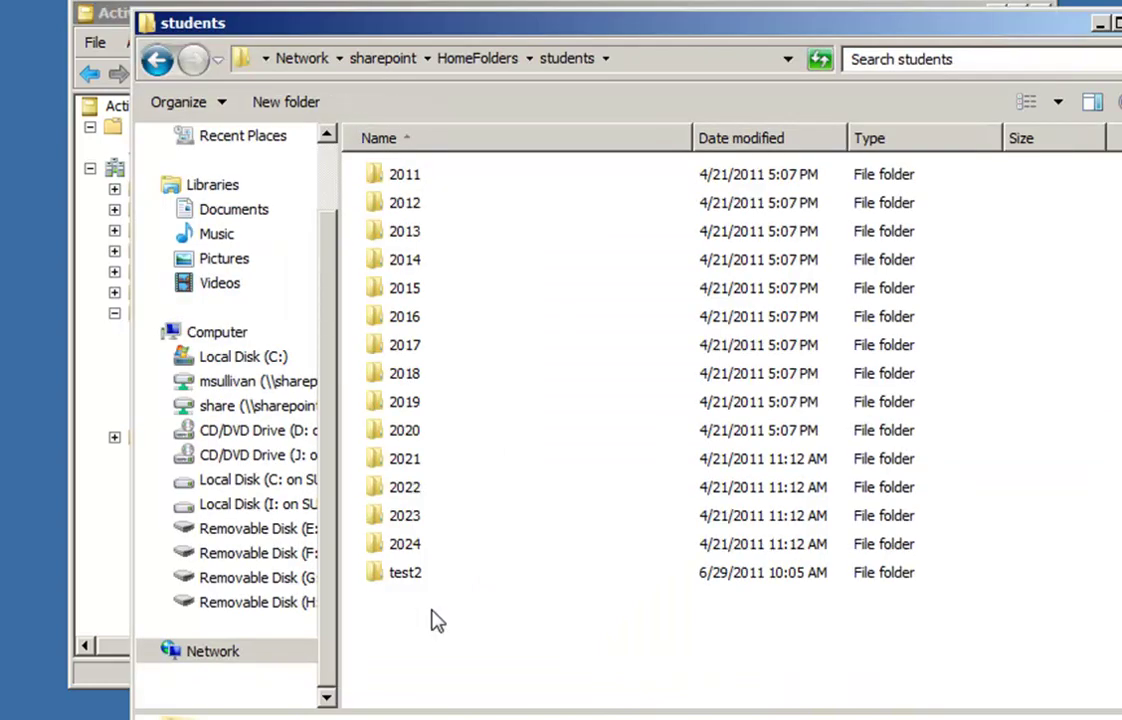
click(415, 578)
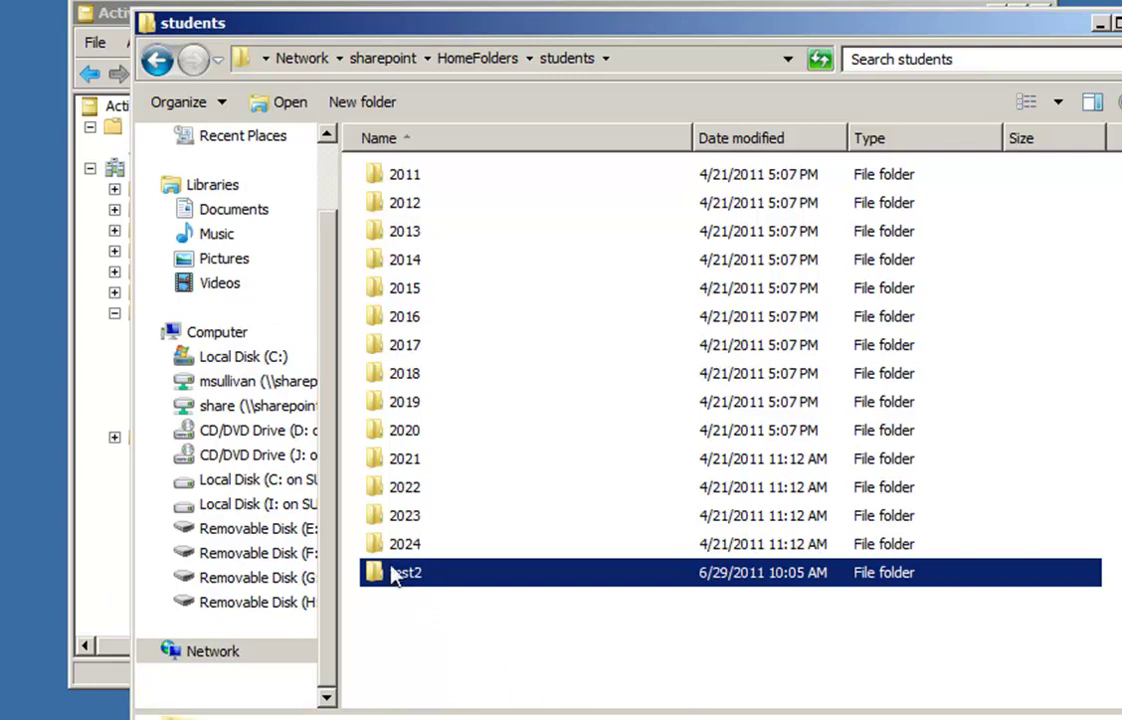
right_click(395, 575)
click(431, 546)
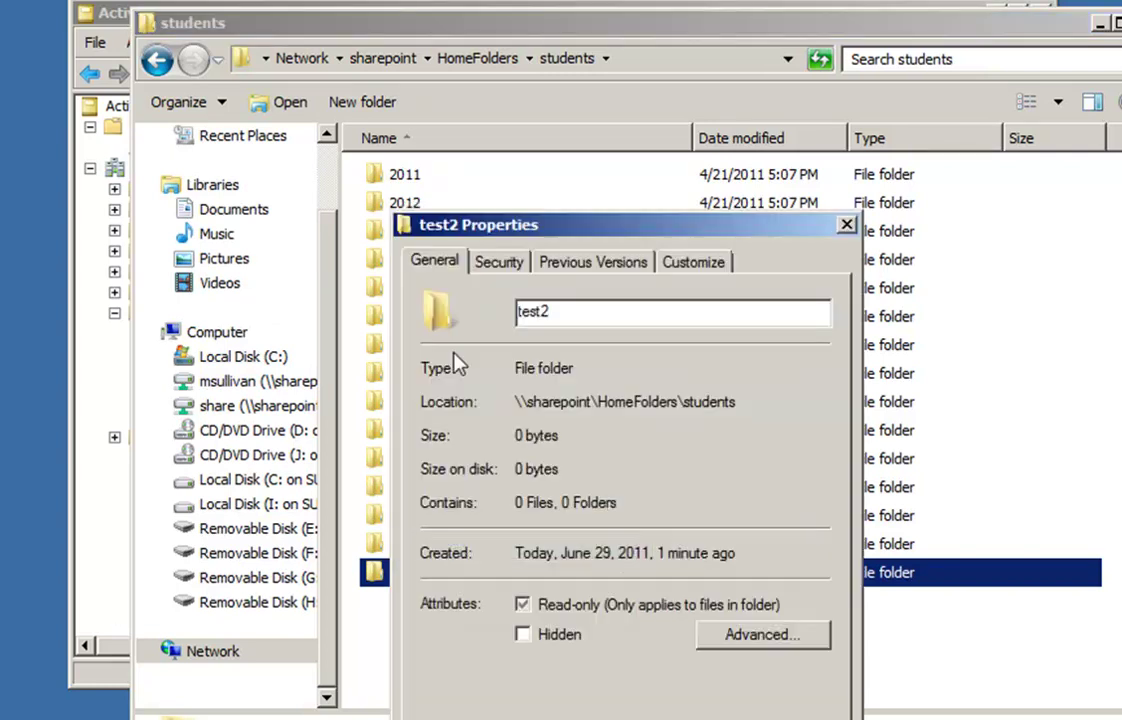
click(500, 262)
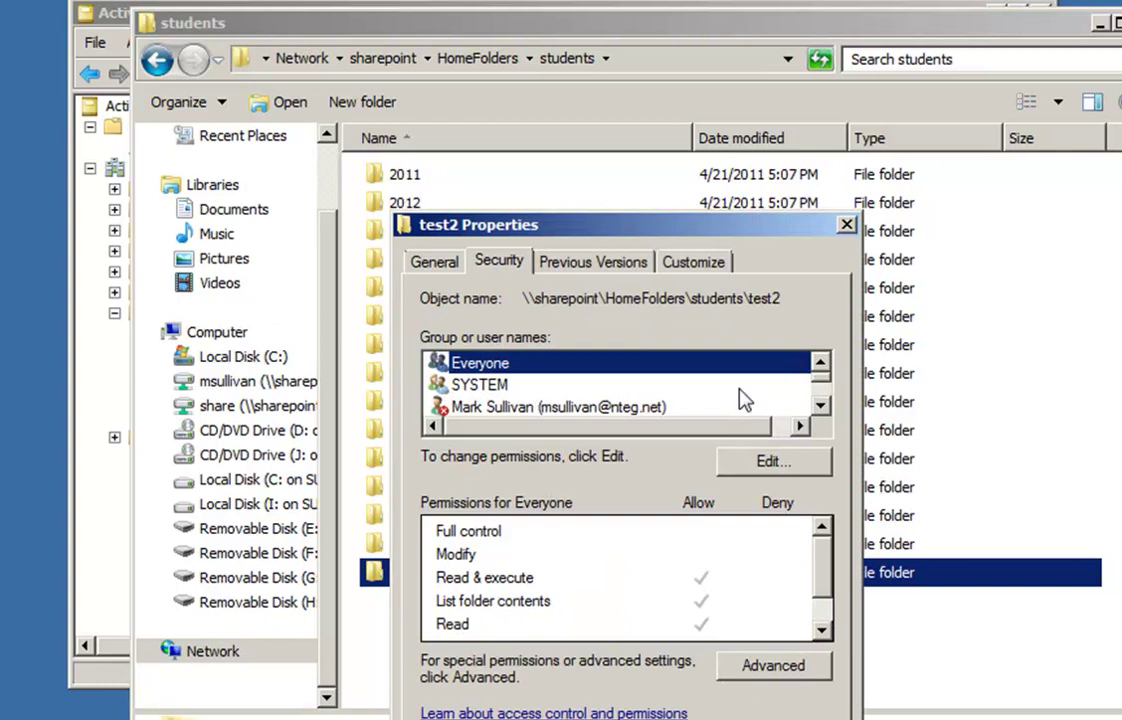
click(820, 406)
click(821, 406)
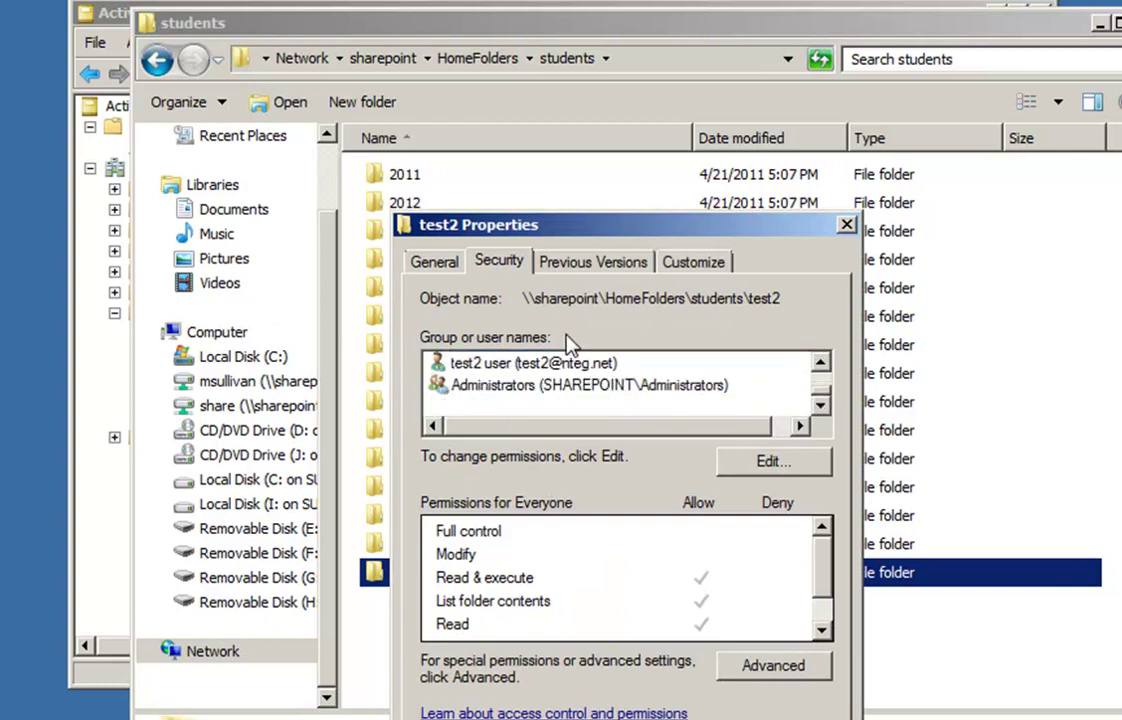
click(488, 362)
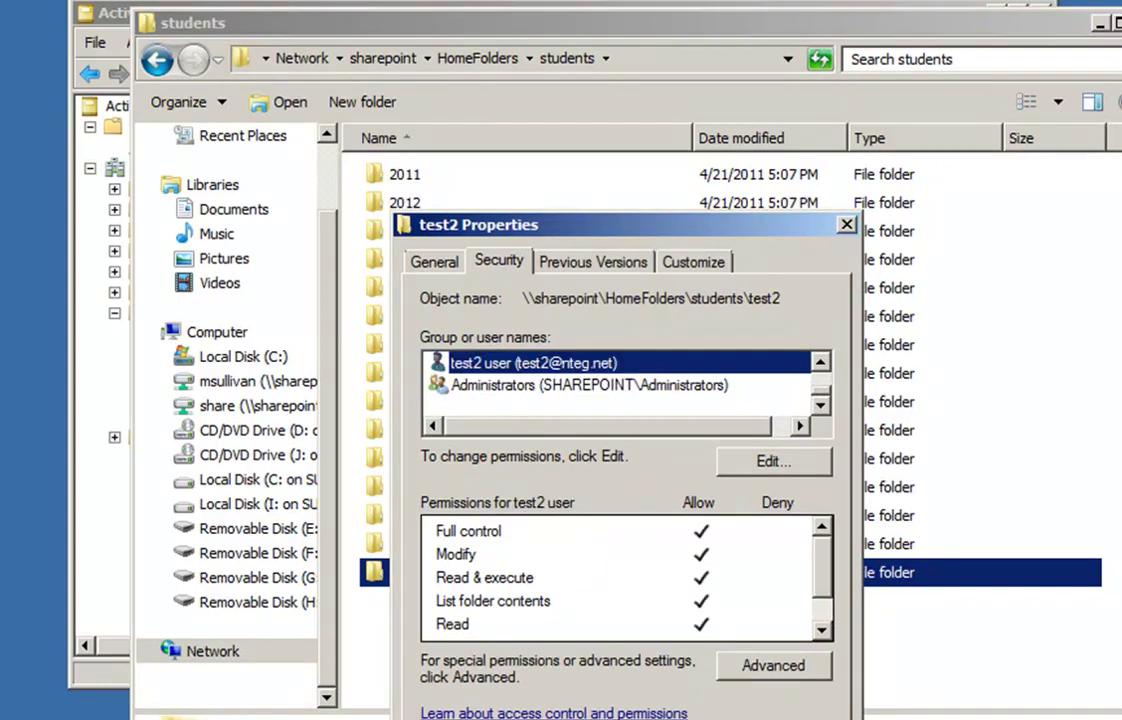
Step: Delete the test2 folder from students and return to Active Directory Users and Computers
key(Return)
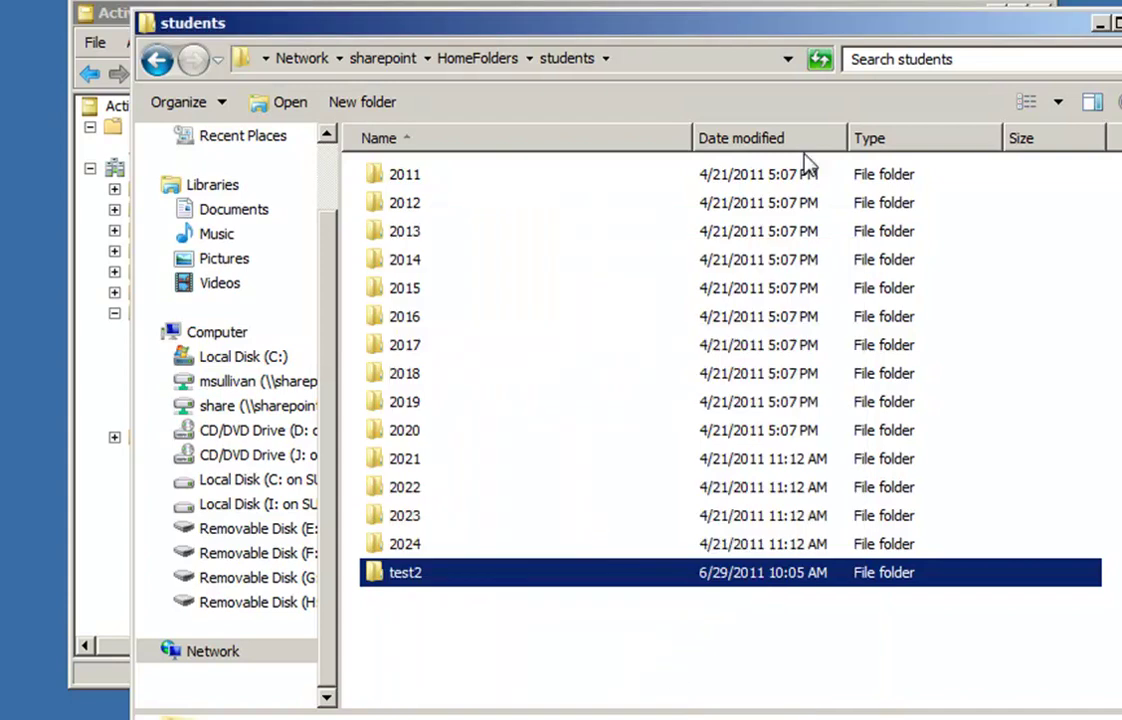
key(Delete)
click(663, 480)
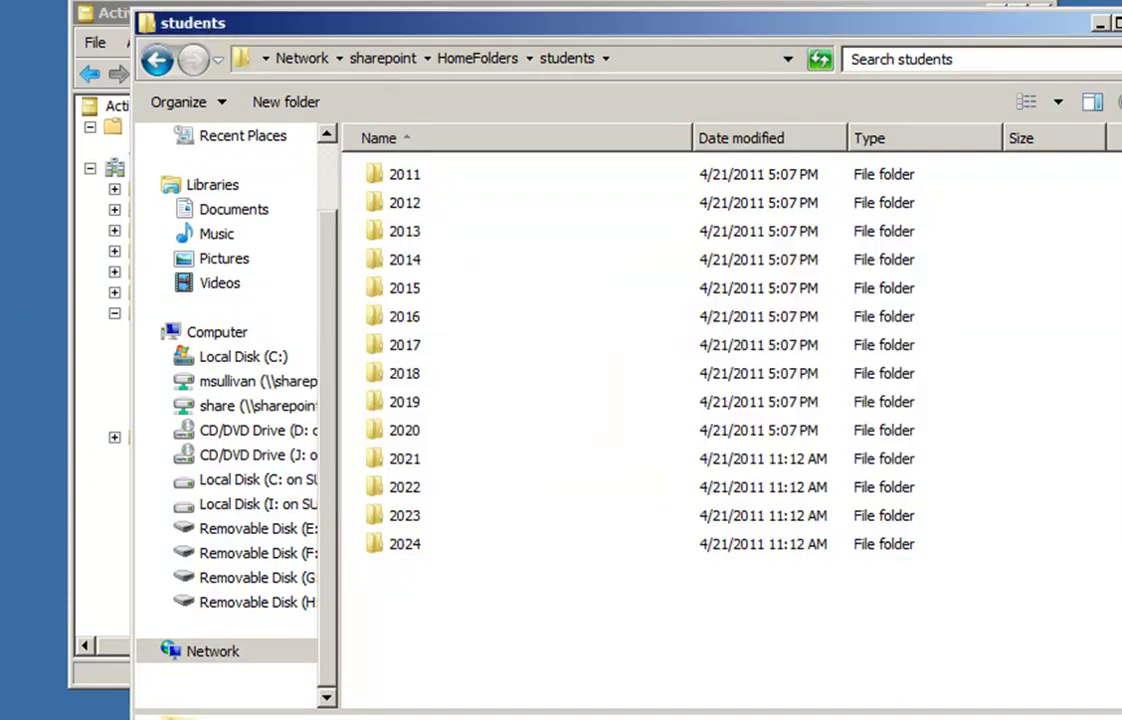
click(100, 12)
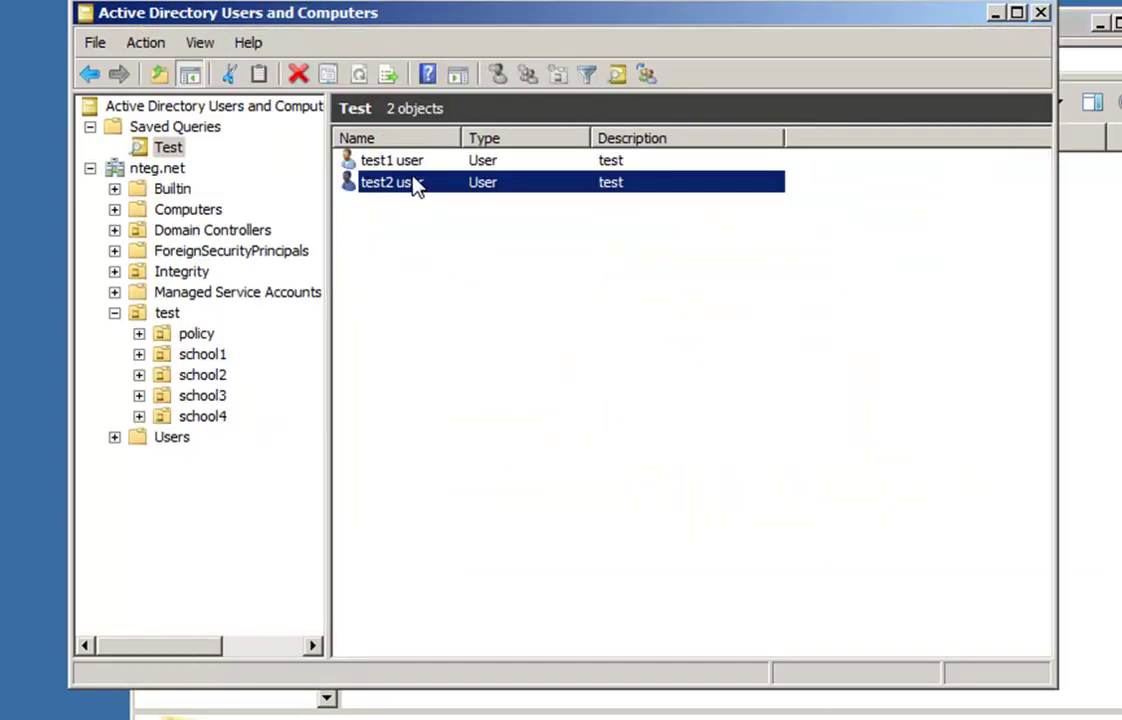
Step: Give test1 and test2 users an H: home folder at \\sharepoint\homefolders\students\%username%
click(405, 164)
shift+click(408, 184)
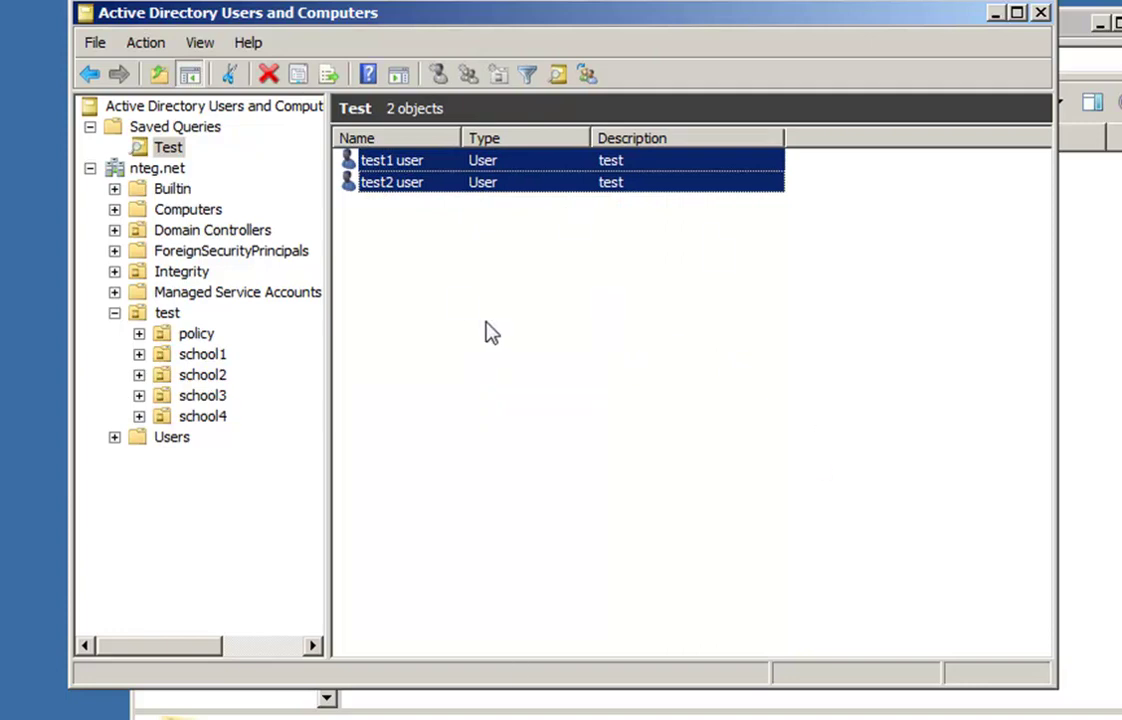
right_click(392, 185)
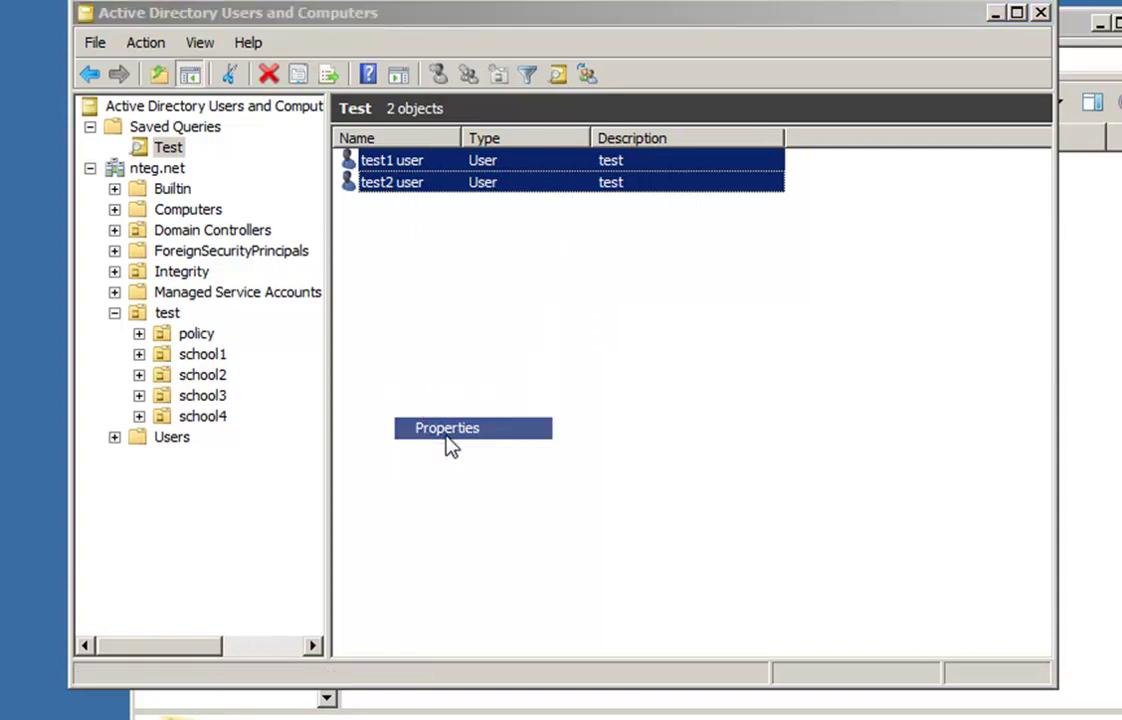
click(447, 430)
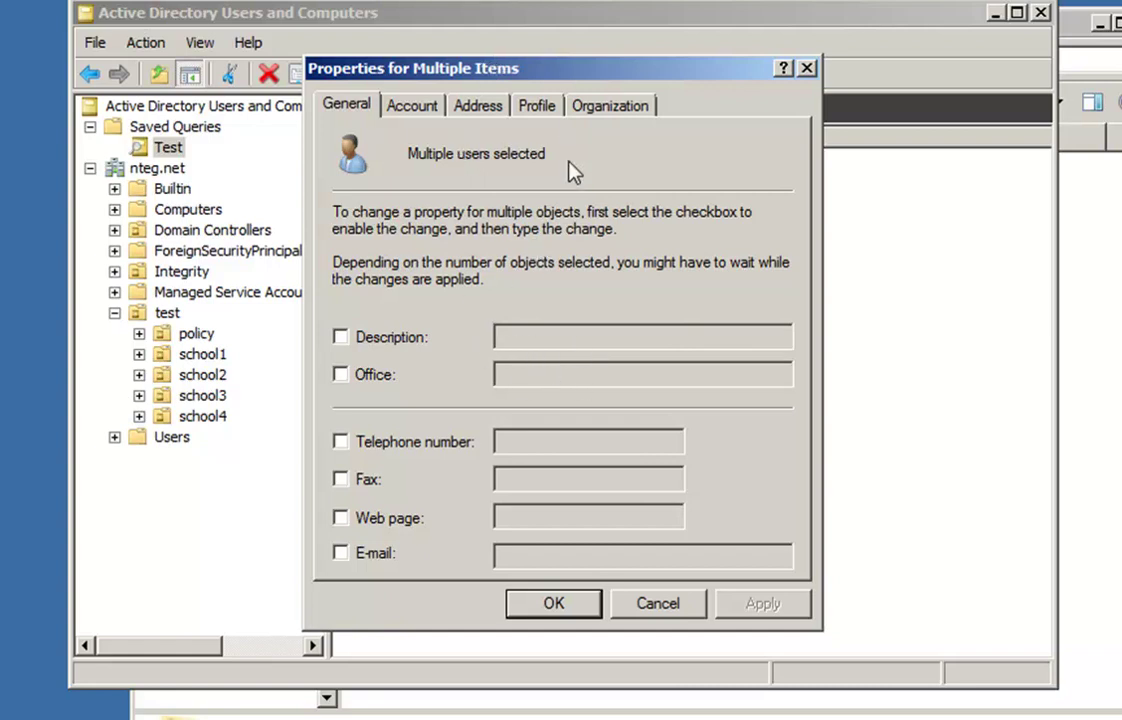
click(537, 107)
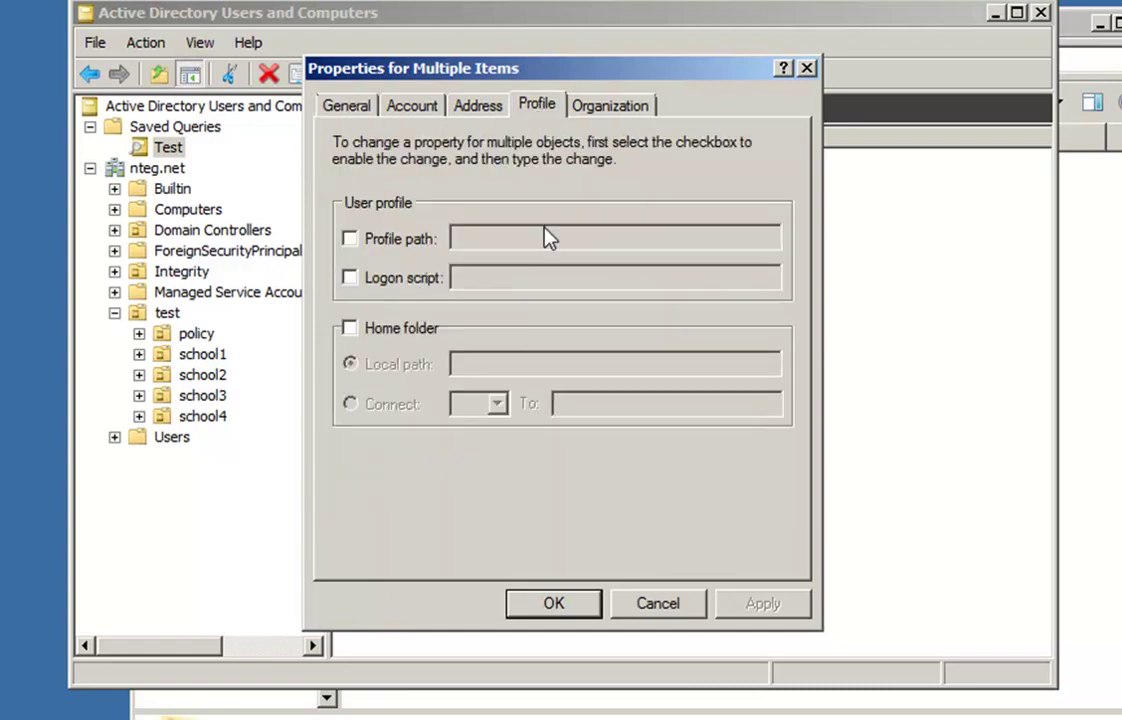
click(349, 328)
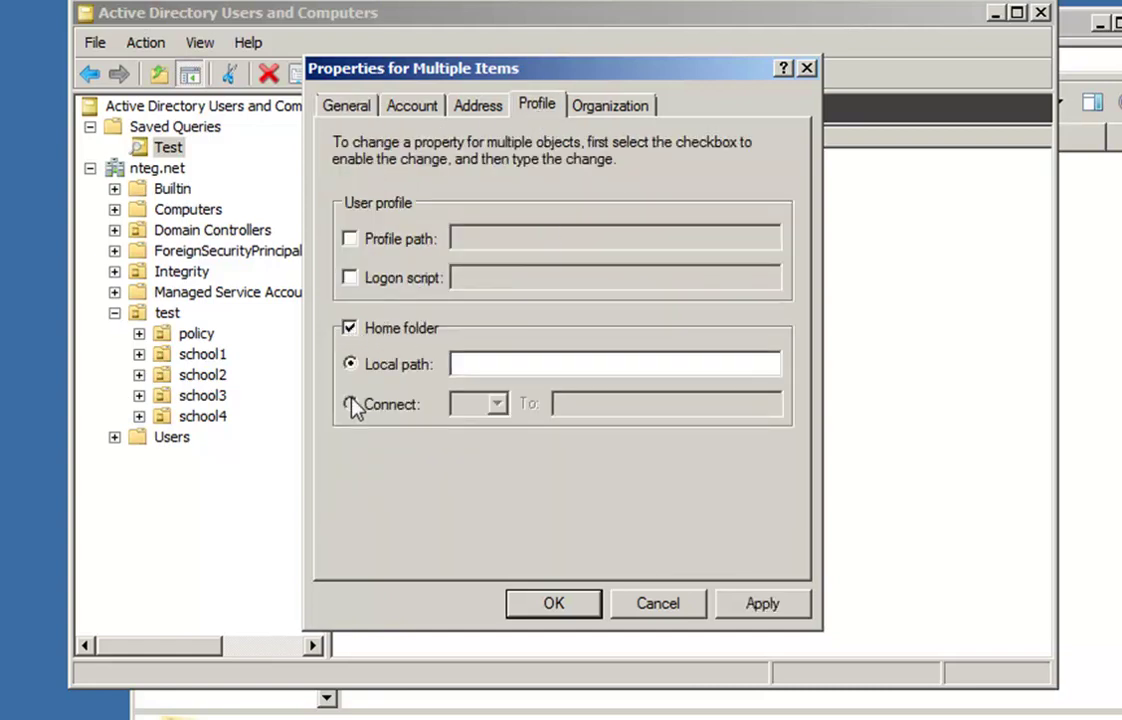
click(350, 404)
click(482, 408)
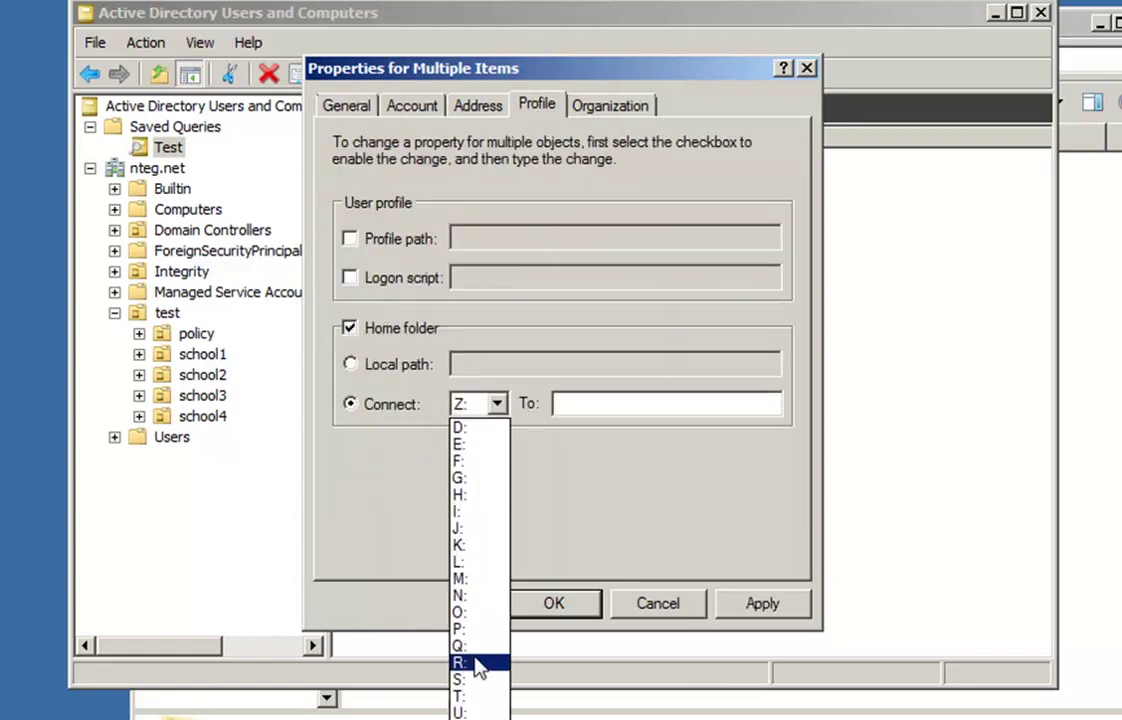
click(465, 495)
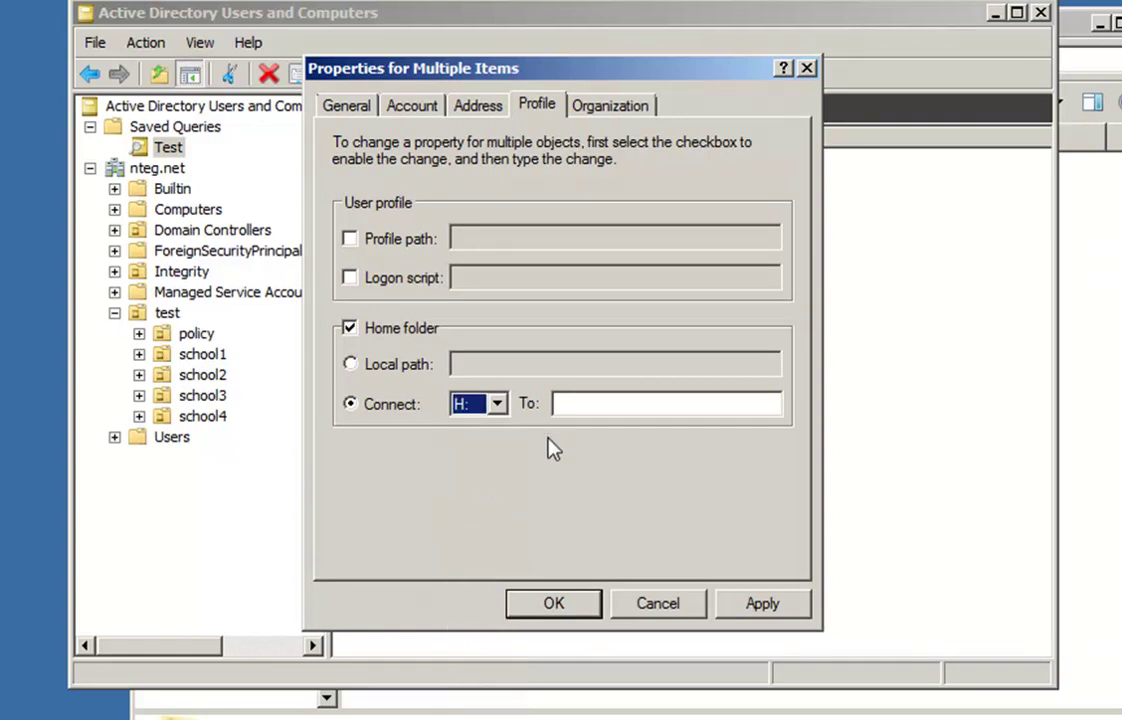
click(564, 405)
text(\\sha)
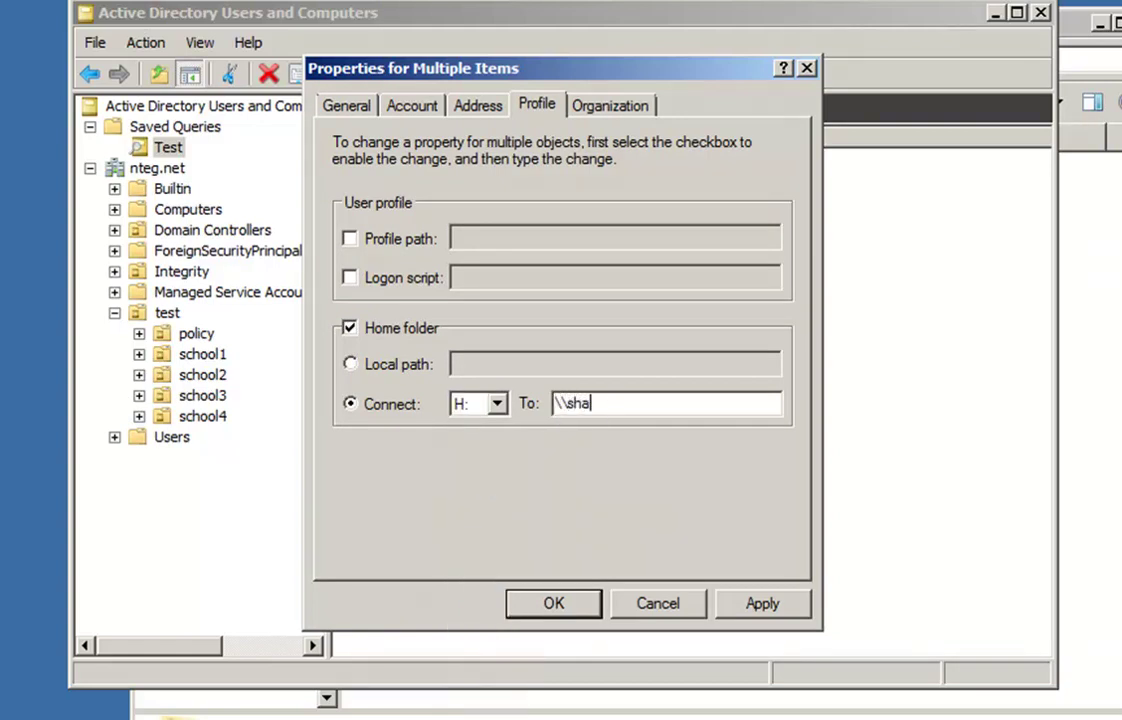
text(repoint\homefolders\students\%userna)
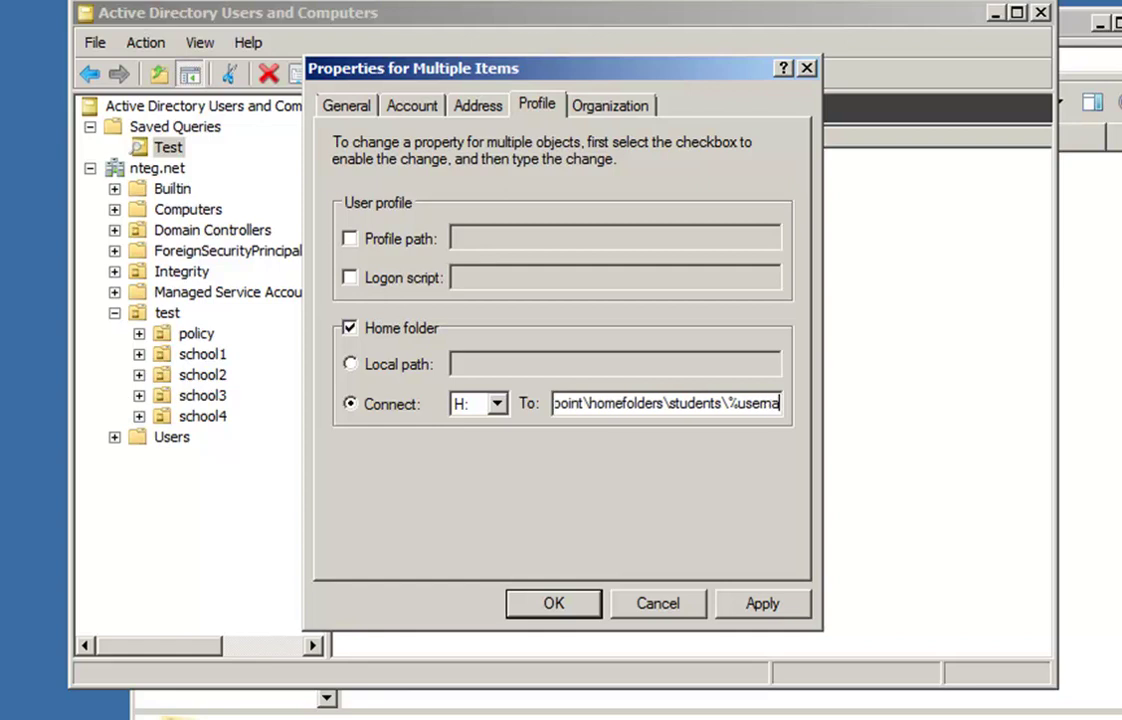
text(me%)
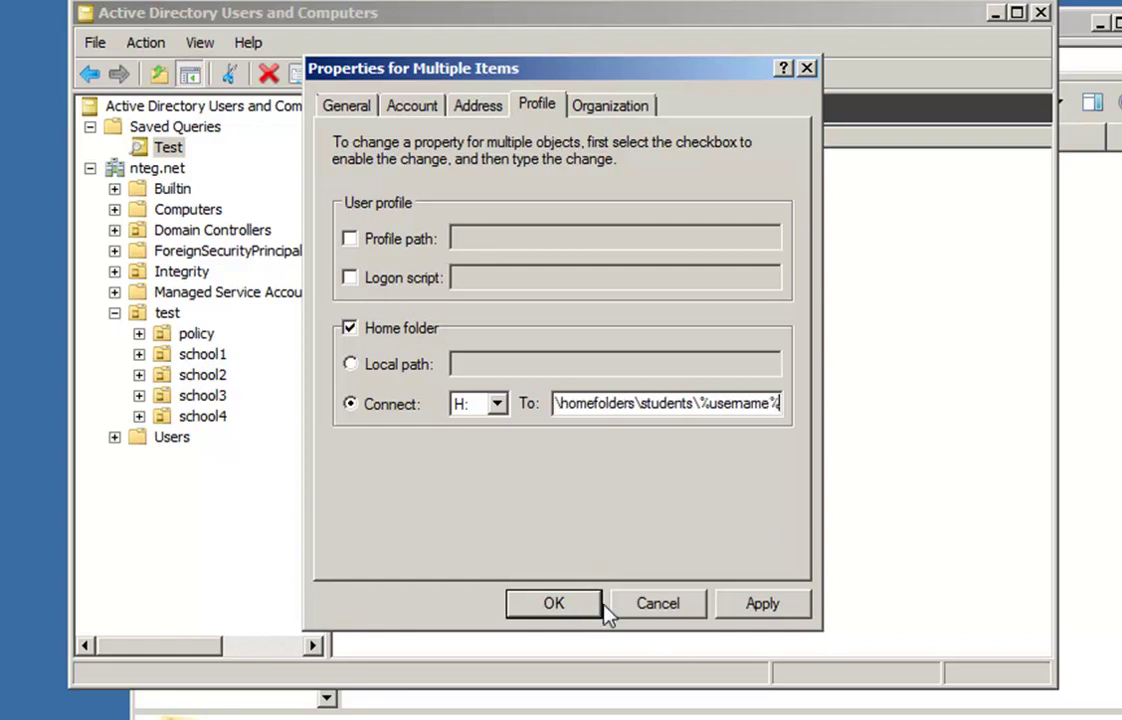
click(553, 603)
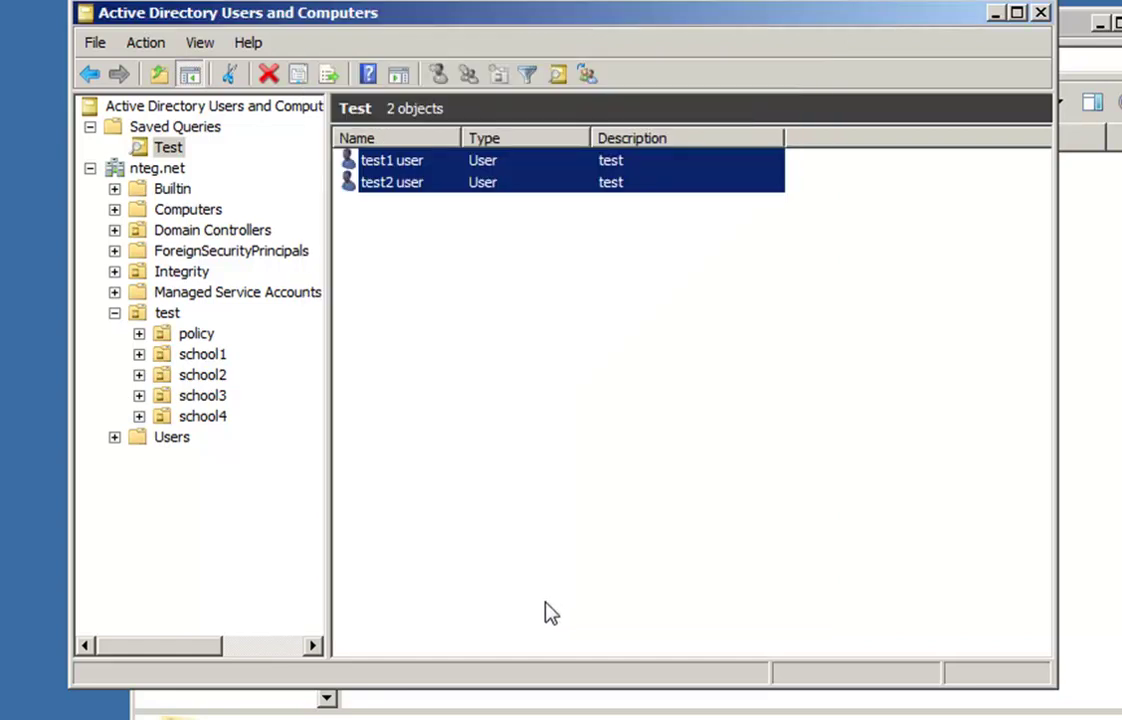
Step: Review the test2 folder's security permissions for Administrators and the test2 user
click(517, 708)
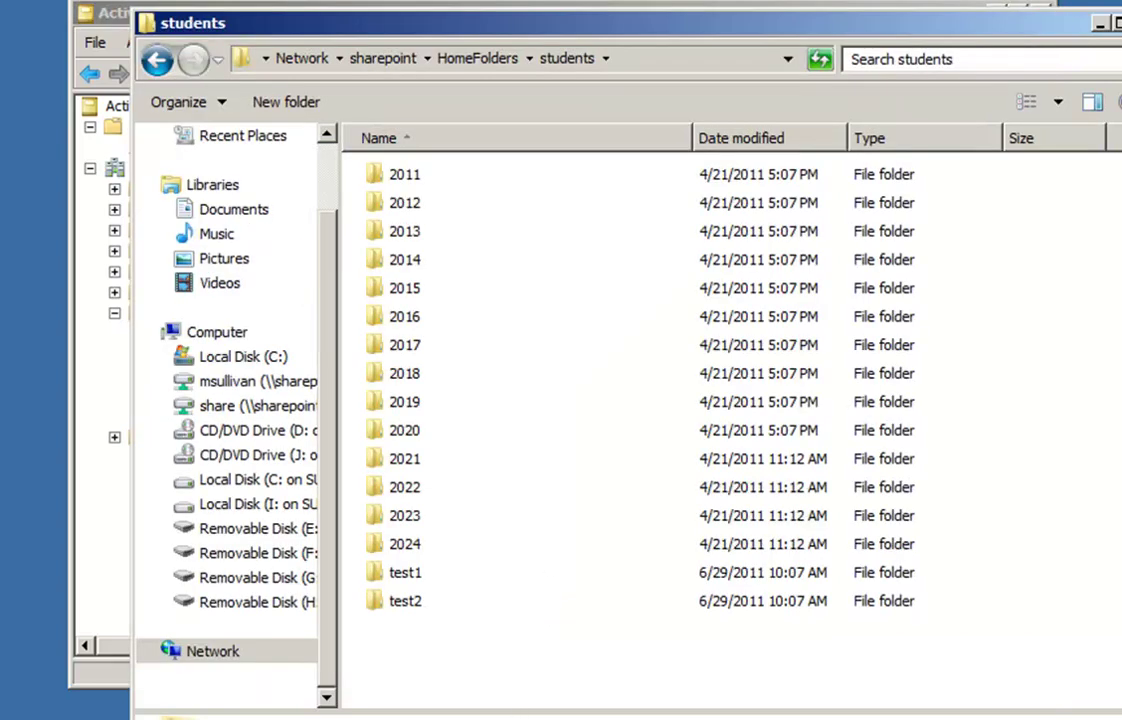
click(487, 612)
click(458, 580)
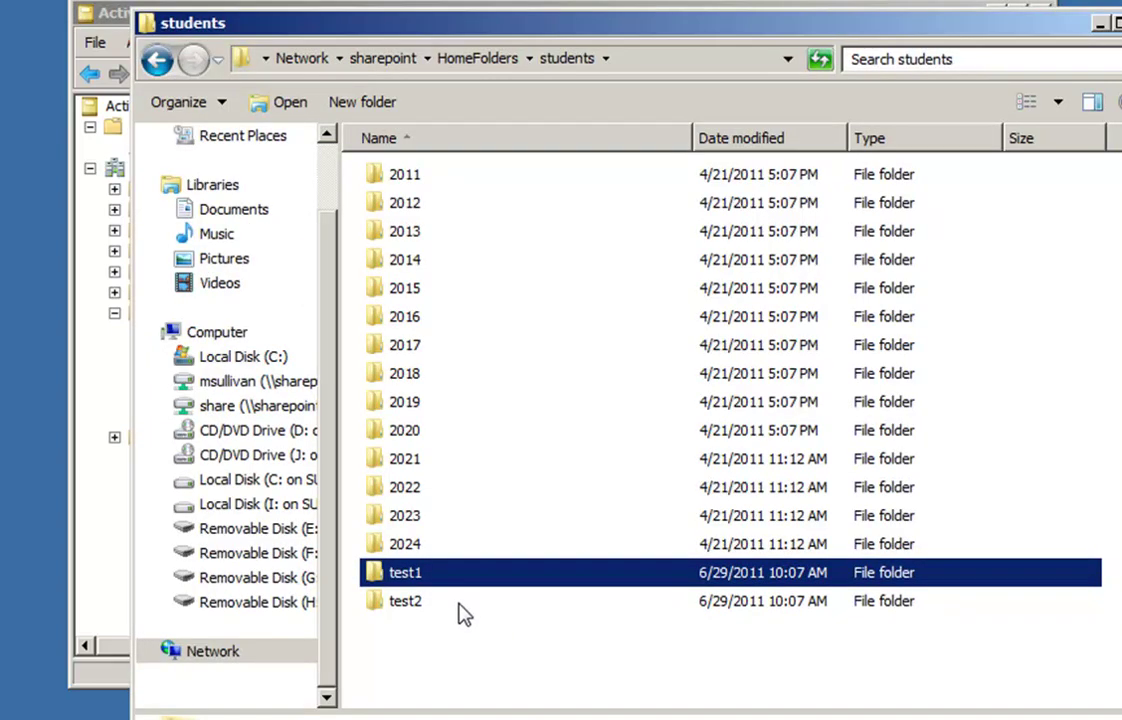
click(459, 603)
right_click(449, 605)
click(500, 585)
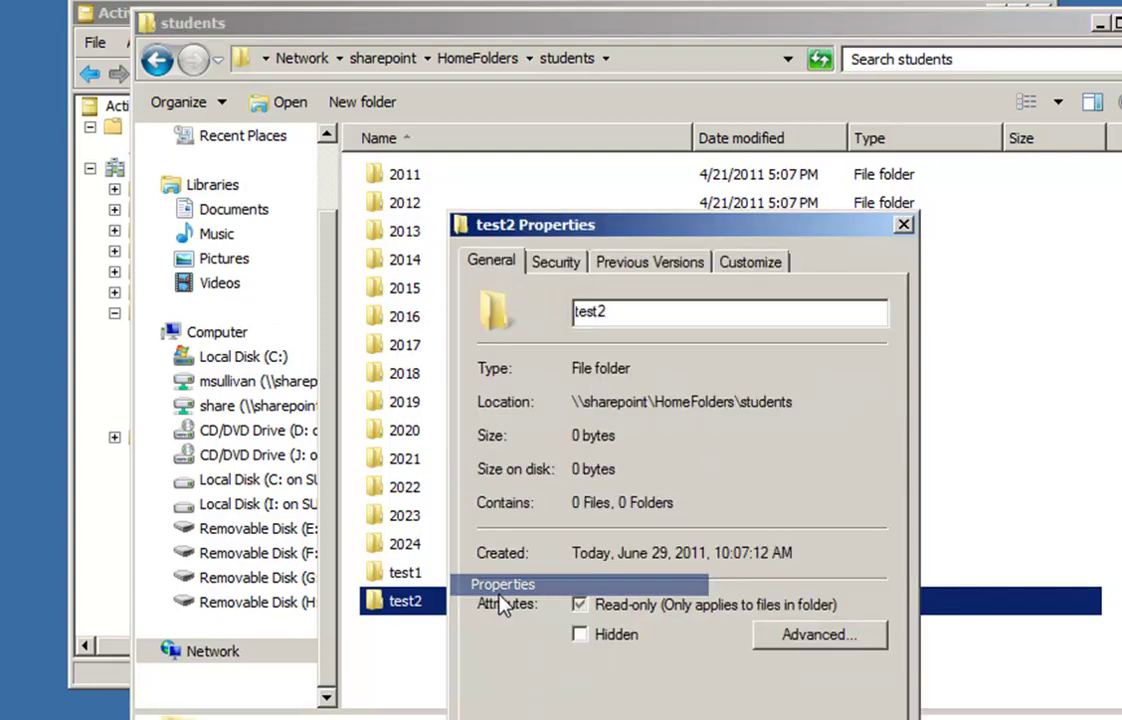
click(555, 261)
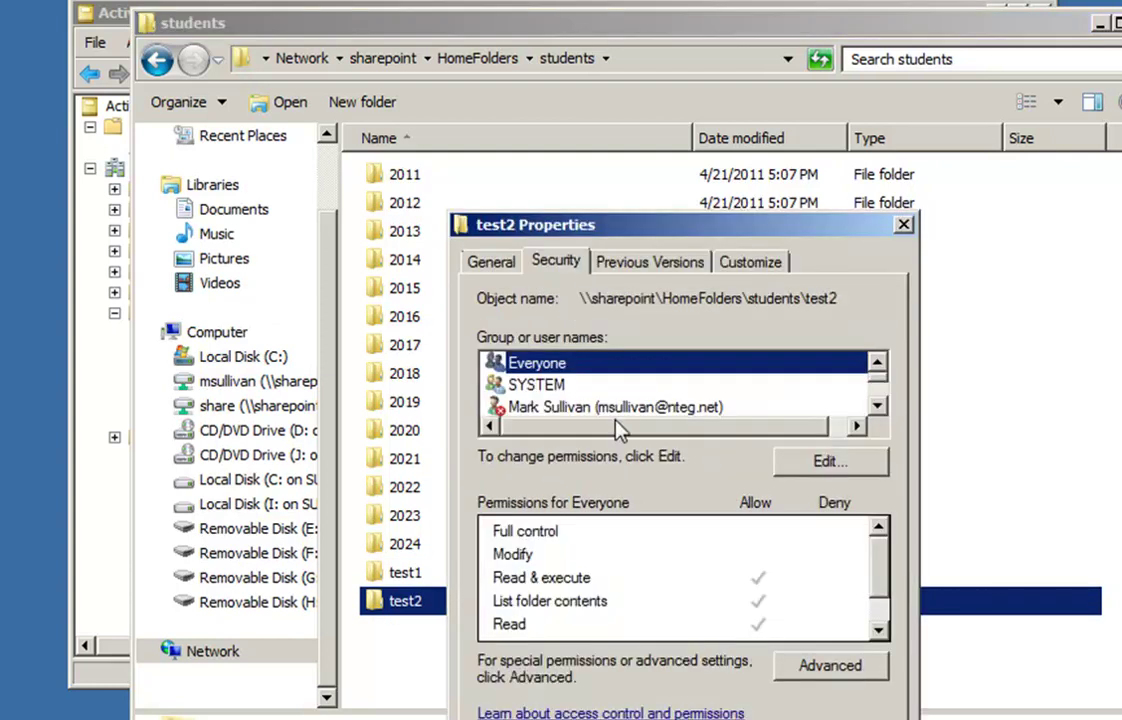
scroll(879, 400, down, 1)
click(632, 388)
click(559, 363)
key(Escape)
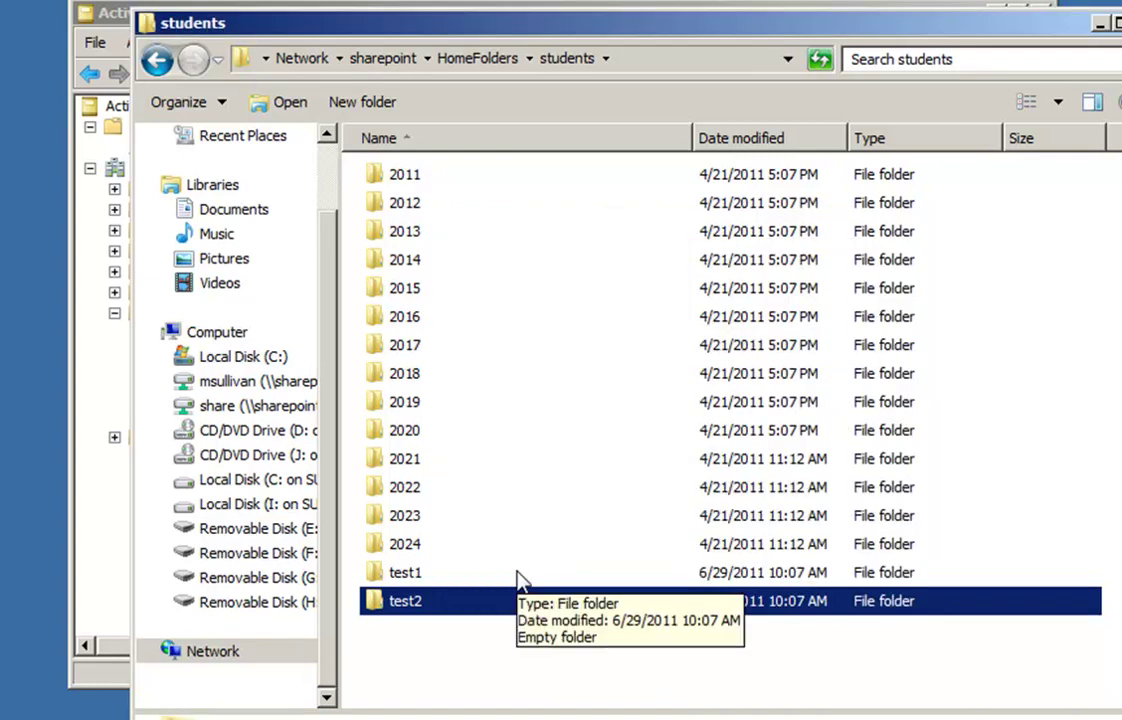
Step: Permanently delete the test1 and test2 folders, then reselect the Test saved query in ADUC
key(Up)
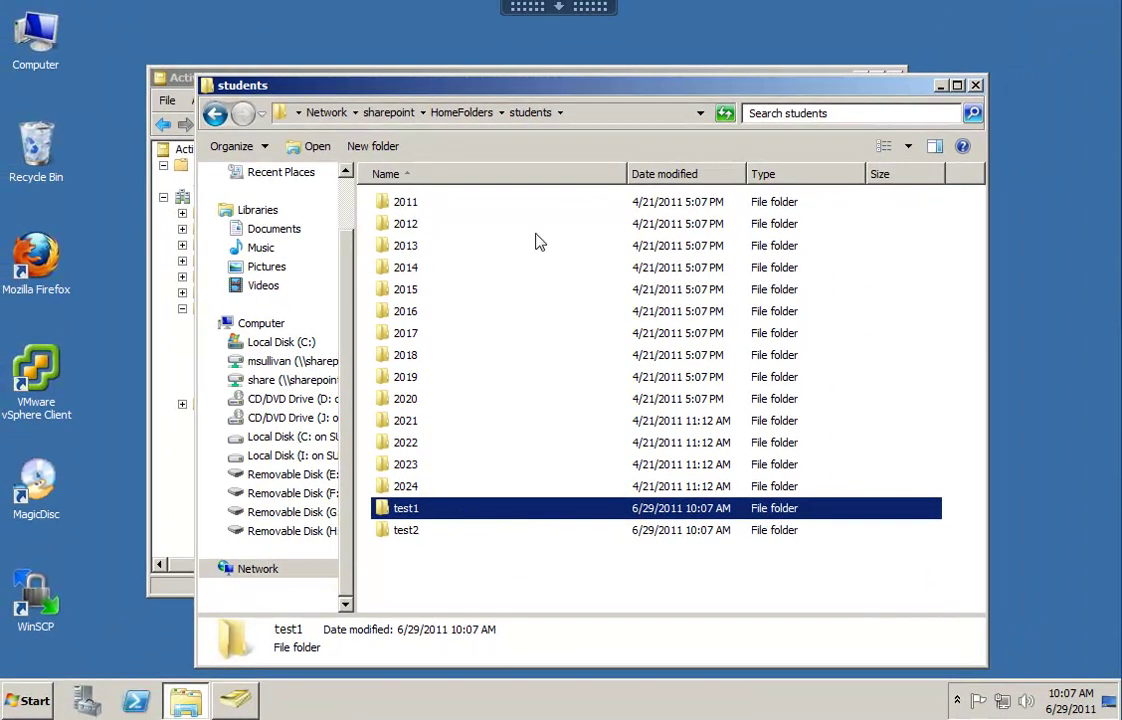
shift+click(413, 530)
key(Delete)
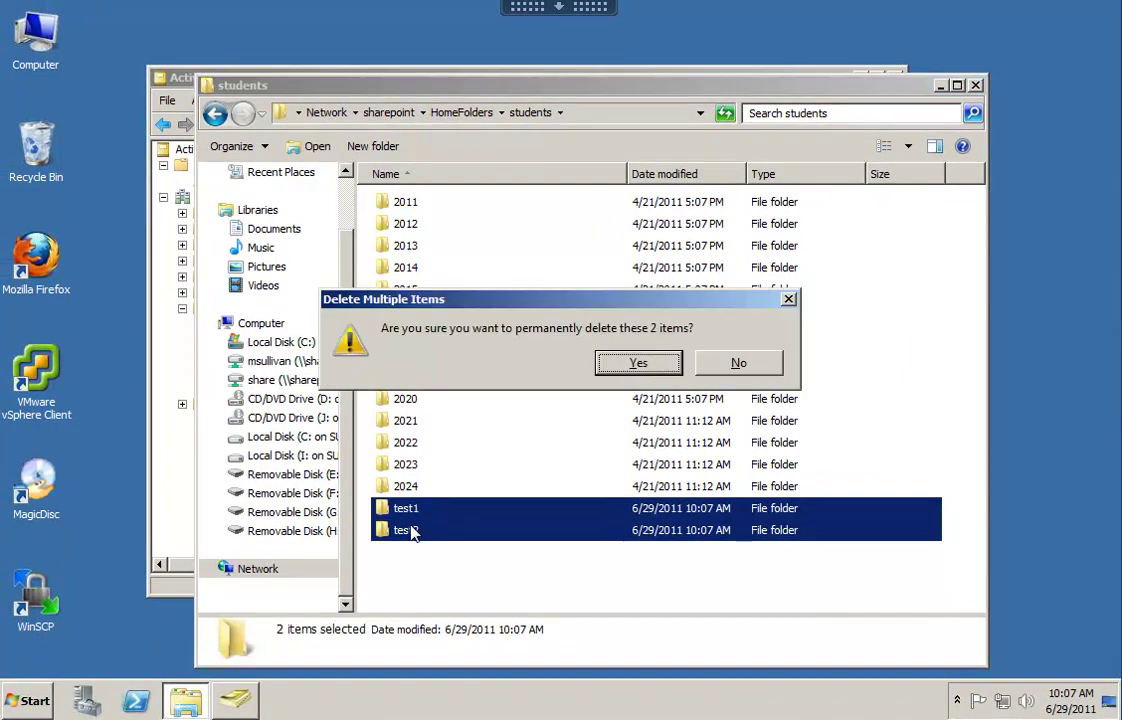
click(638, 363)
click(162, 78)
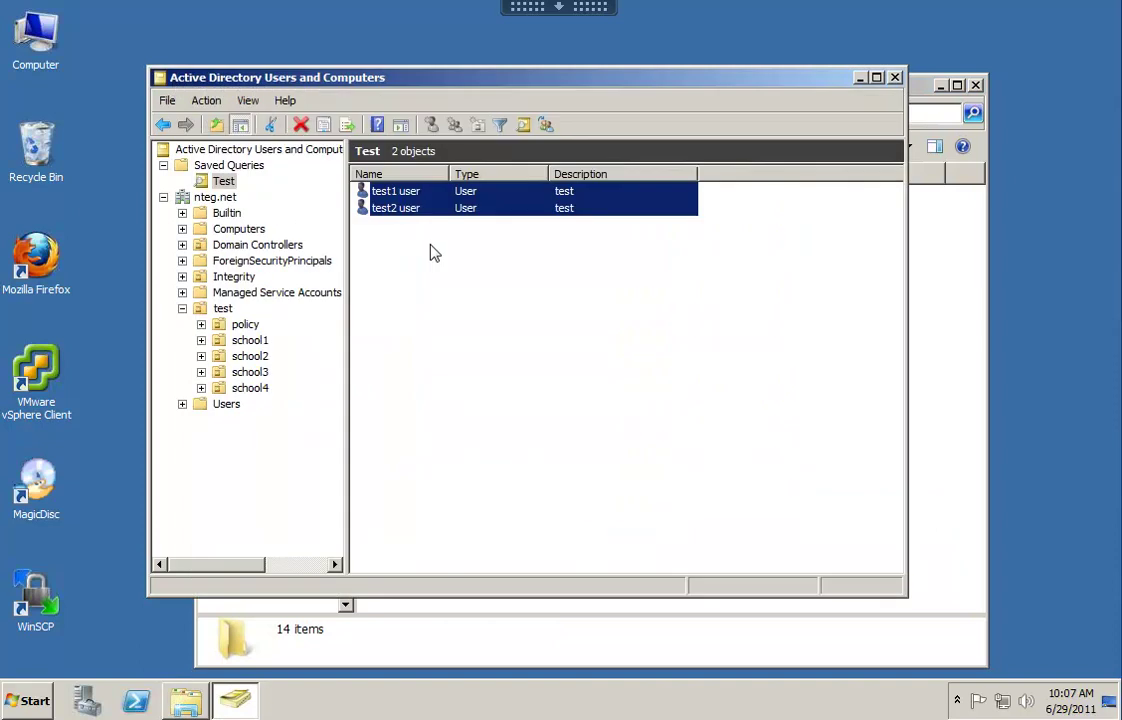
click(325, 485)
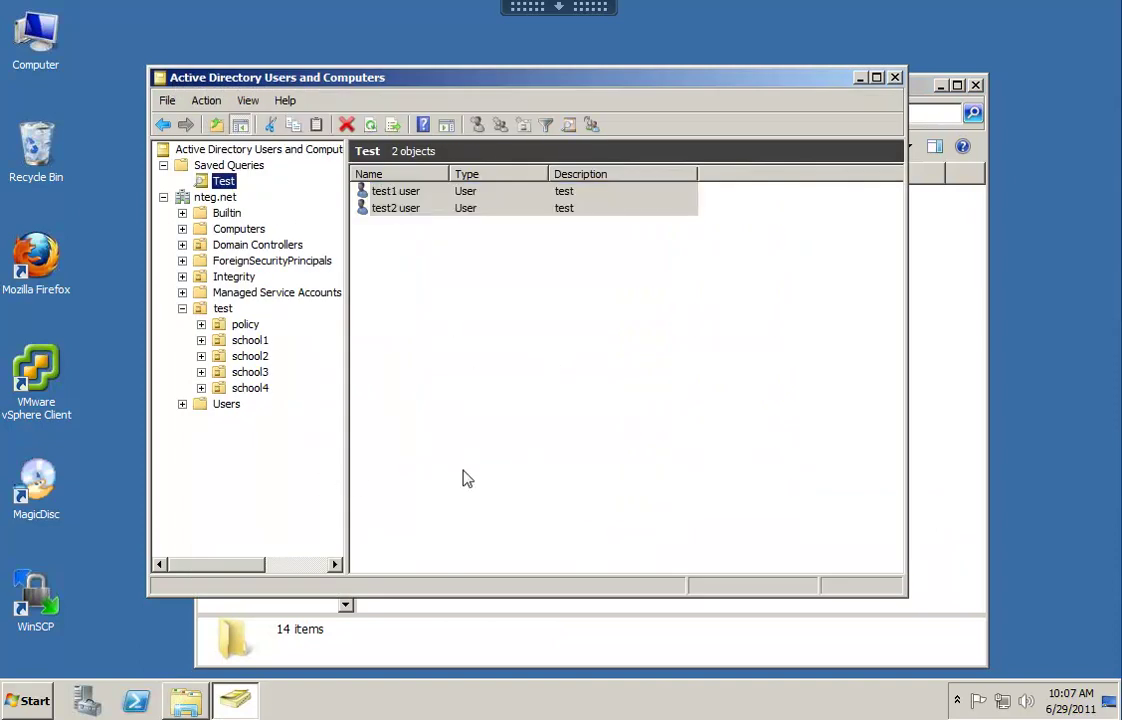